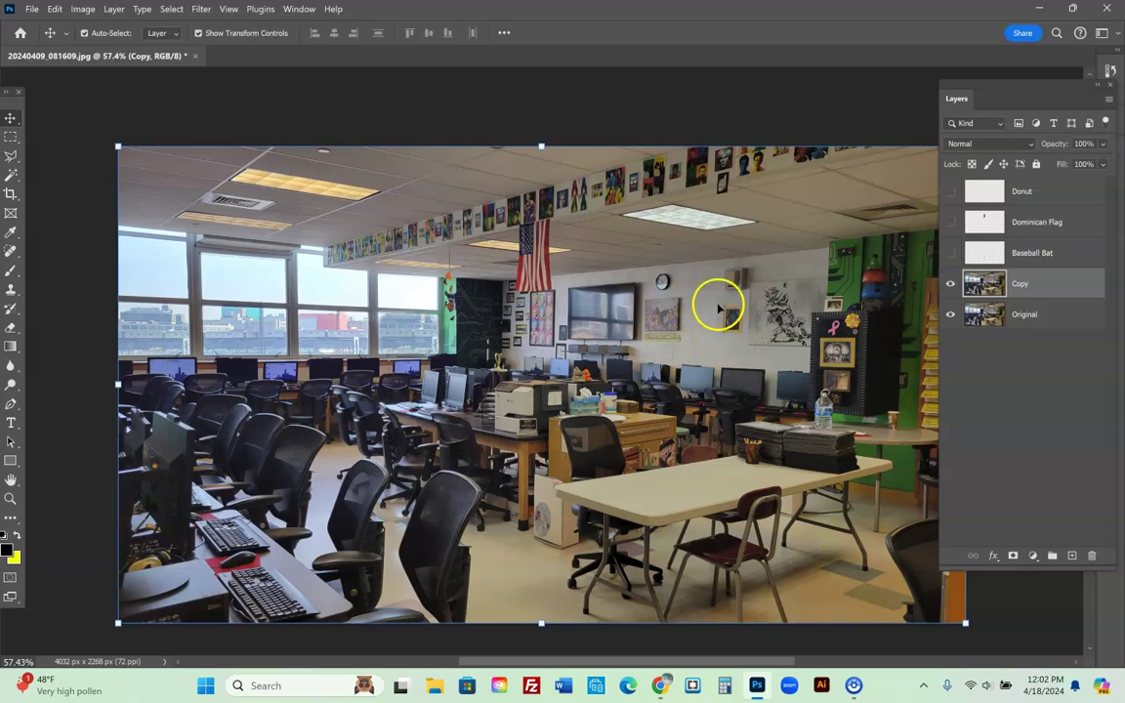
Hide the Copy layer, show the Baseball Bat layer, and zoom in on the bat.
{"action": "left_click", "coordinate": [950, 285]}
{"action": "left_click", "coordinate": [950, 286]}
{"action": "left_click", "coordinate": [950, 288]}
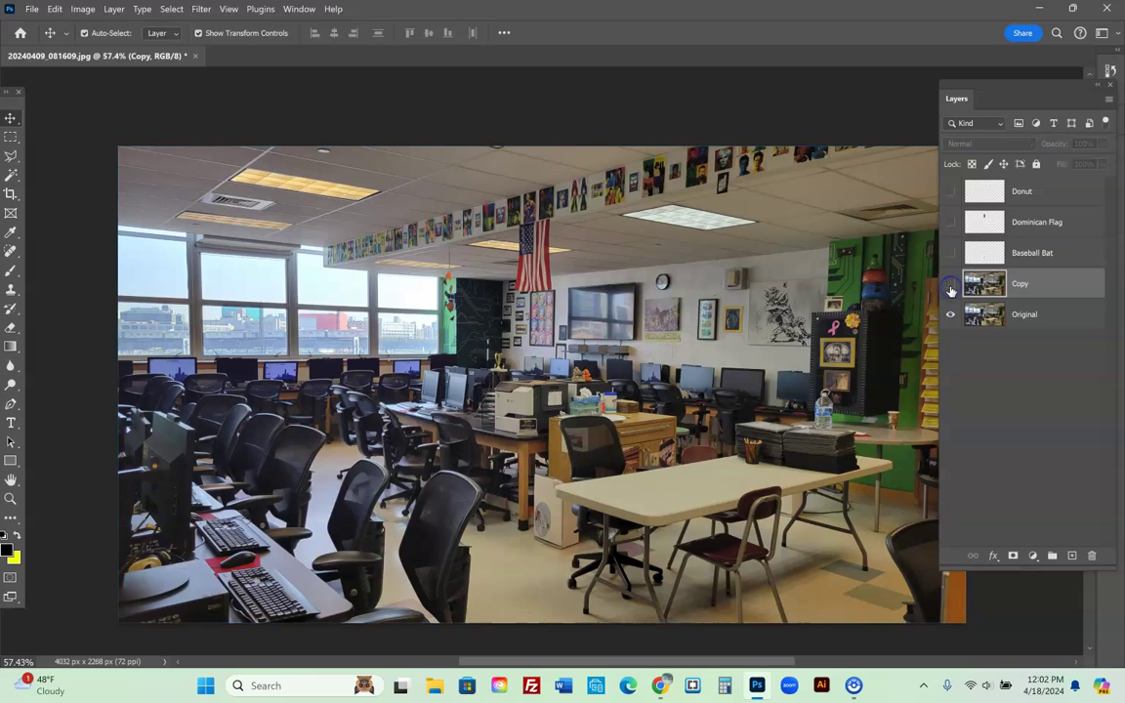
{"action": "left_click", "coordinate": [954, 253]}
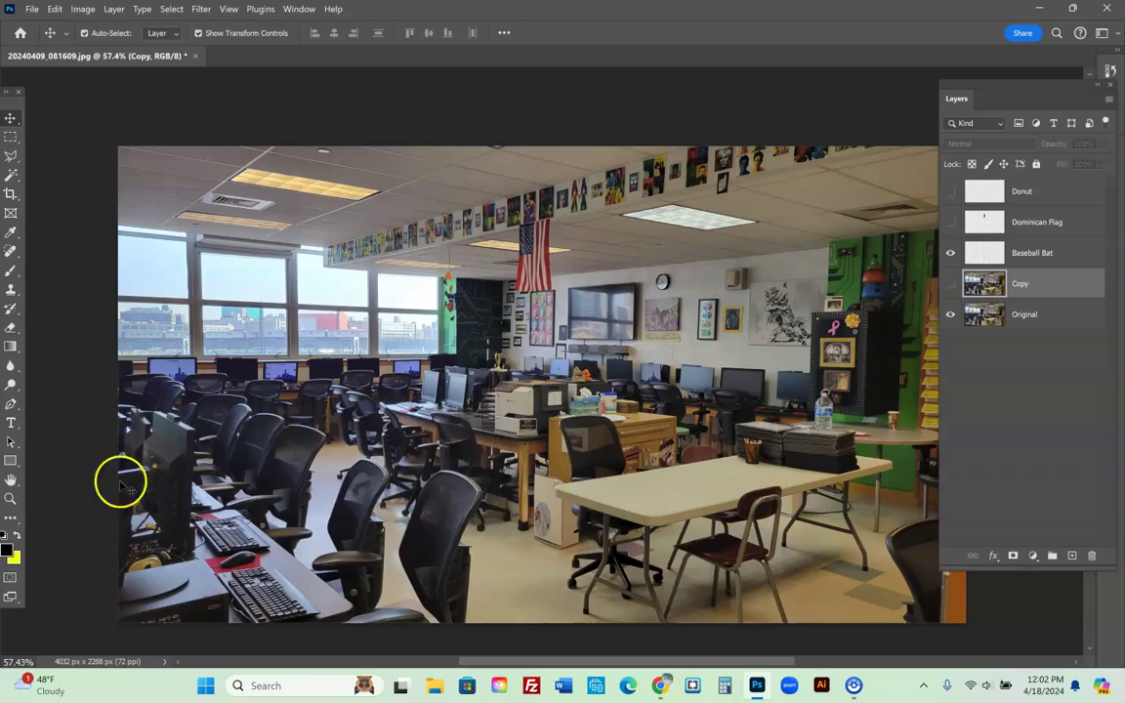
{"action": "left_click", "coordinate": [11, 498]}
{"action": "left_click_drag", "start_coordinate": [444, 421], "coordinate": [498, 464]}
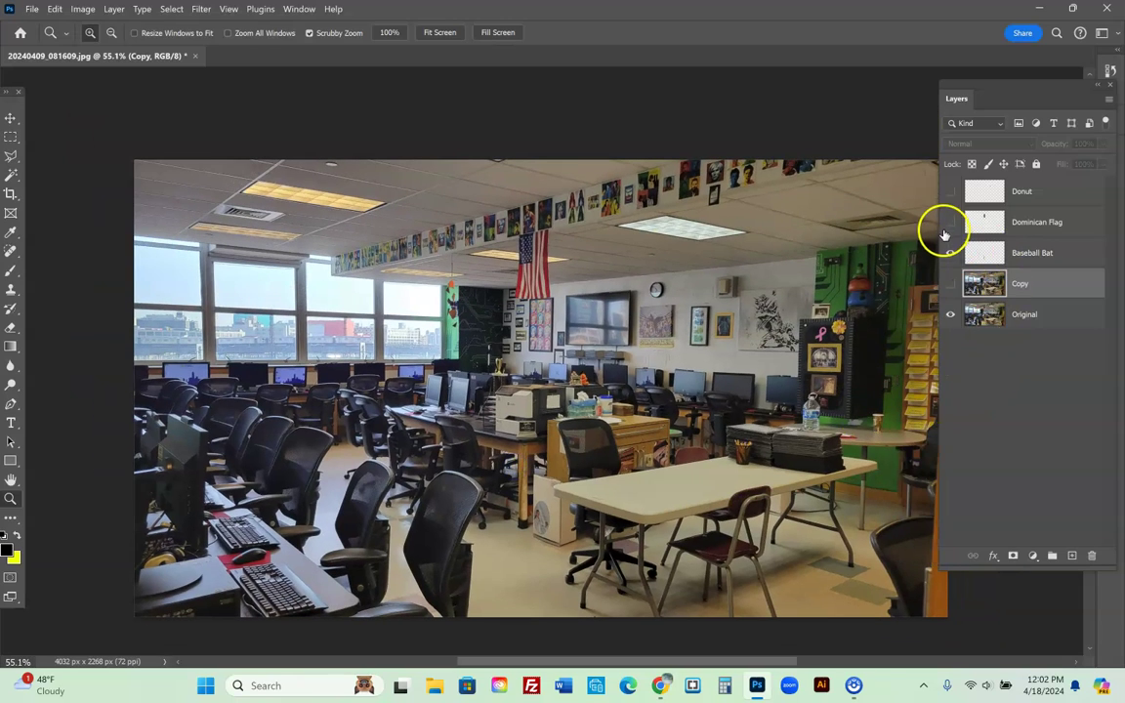
Show the Dominican Flag layer and compare it against the American flag beneath.
{"action": "left_click", "coordinate": [950, 221]}
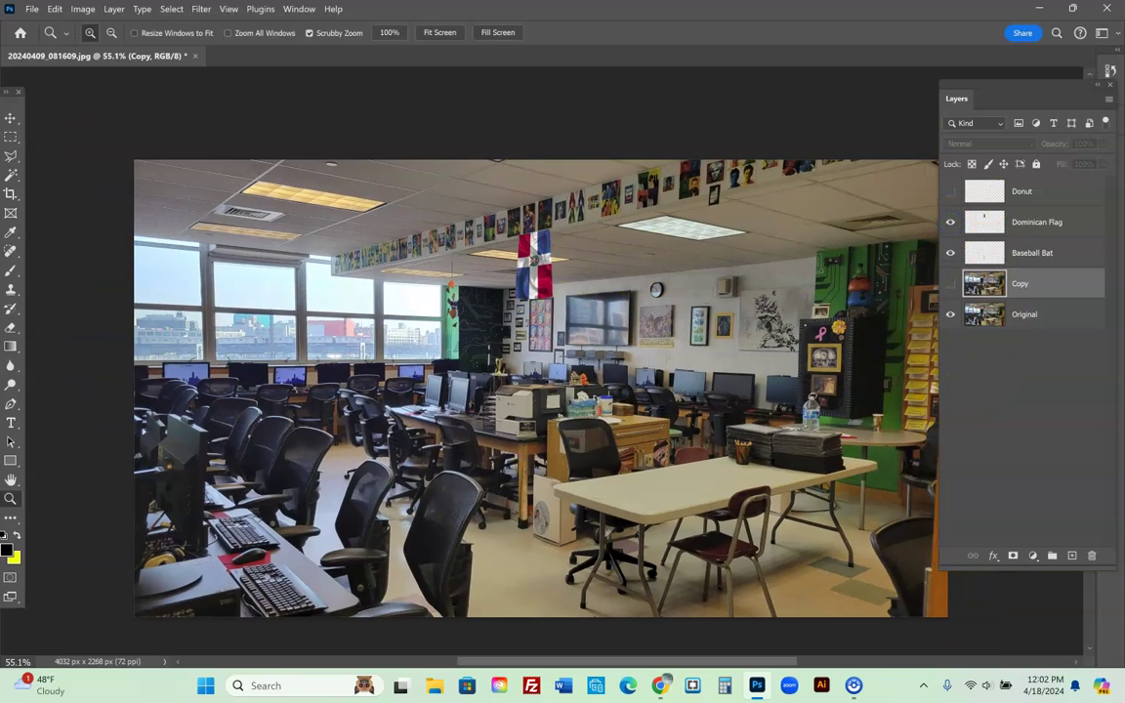
{"action": "left_click", "coordinate": [950, 253]}
{"action": "left_click", "coordinate": [950, 253]}
{"action": "left_click", "coordinate": [950, 222]}
{"action": "left_click", "coordinate": [950, 222]}
{"action": "left_click", "coordinate": [951, 224]}
{"action": "left_click", "coordinate": [950, 224]}
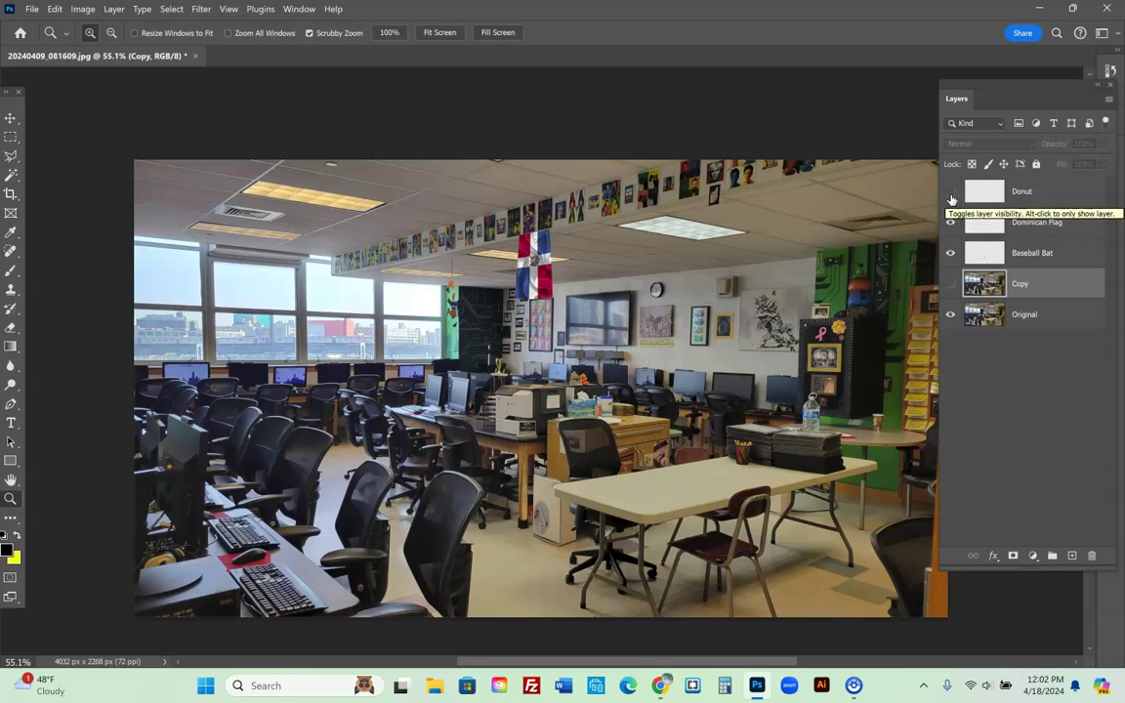
Show the Donut layer, zoom in to compare it with the wall clock, and select it.
{"action": "left_click", "coordinate": [951, 195]}
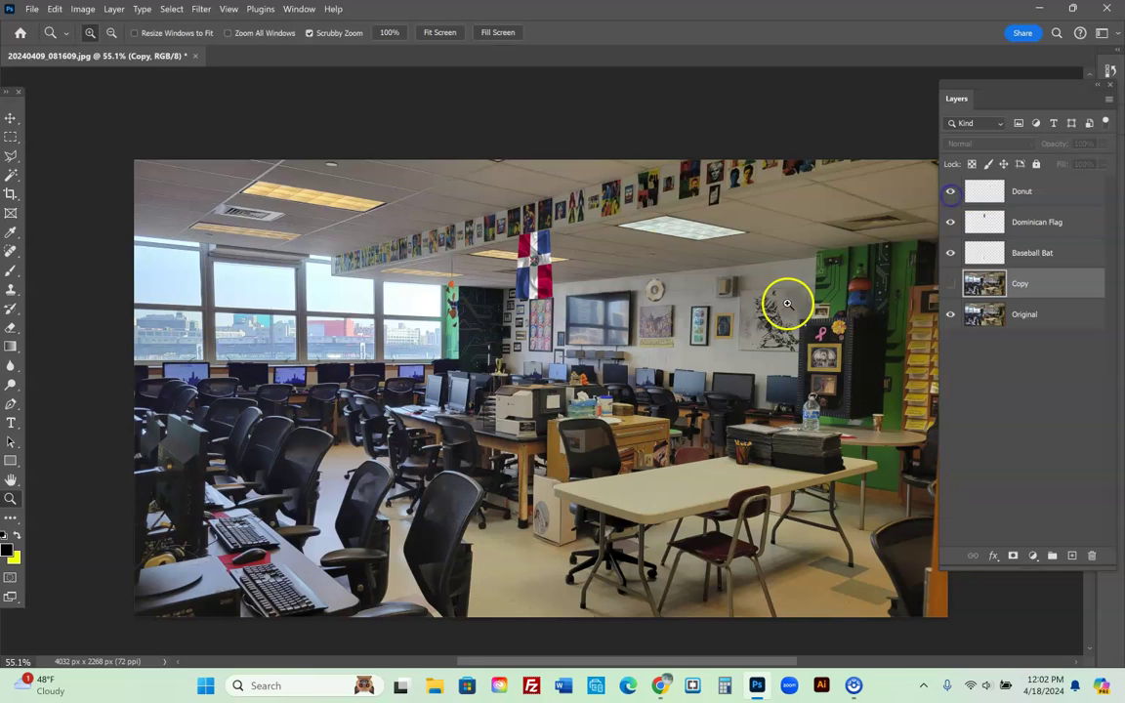
{"action": "left_click_drag", "start_coordinate": [648, 302], "coordinate": [716, 302]}
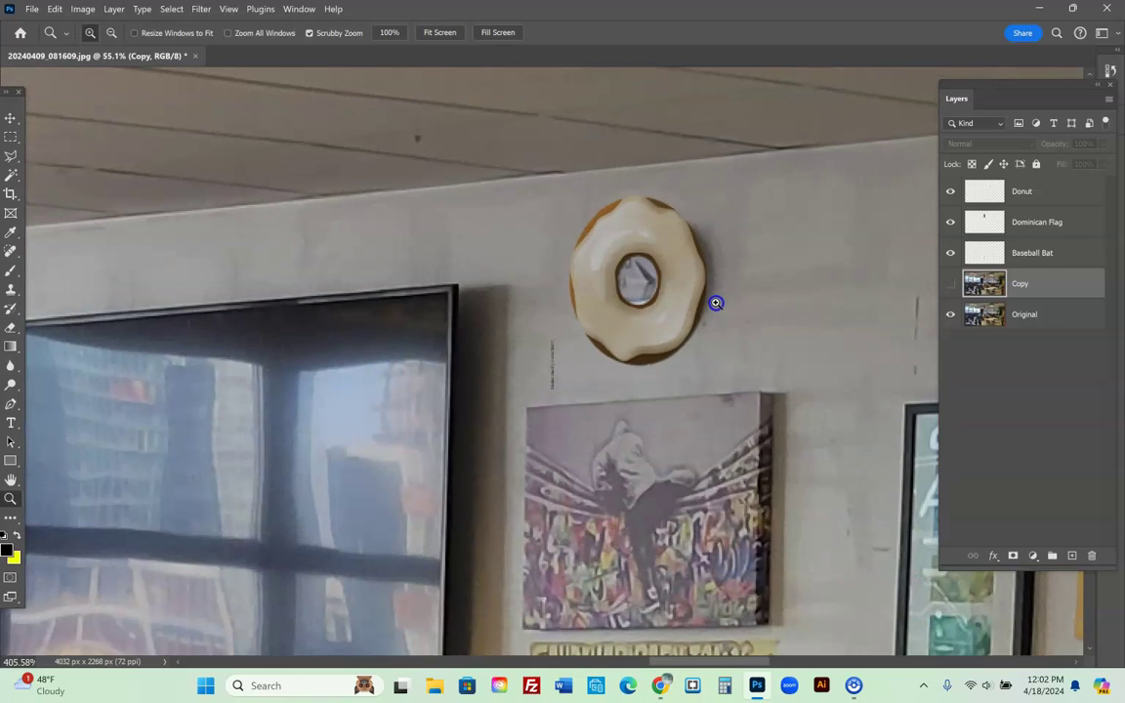
{"action": "left_click", "coordinate": [951, 192]}
{"action": "left_click", "coordinate": [951, 192]}
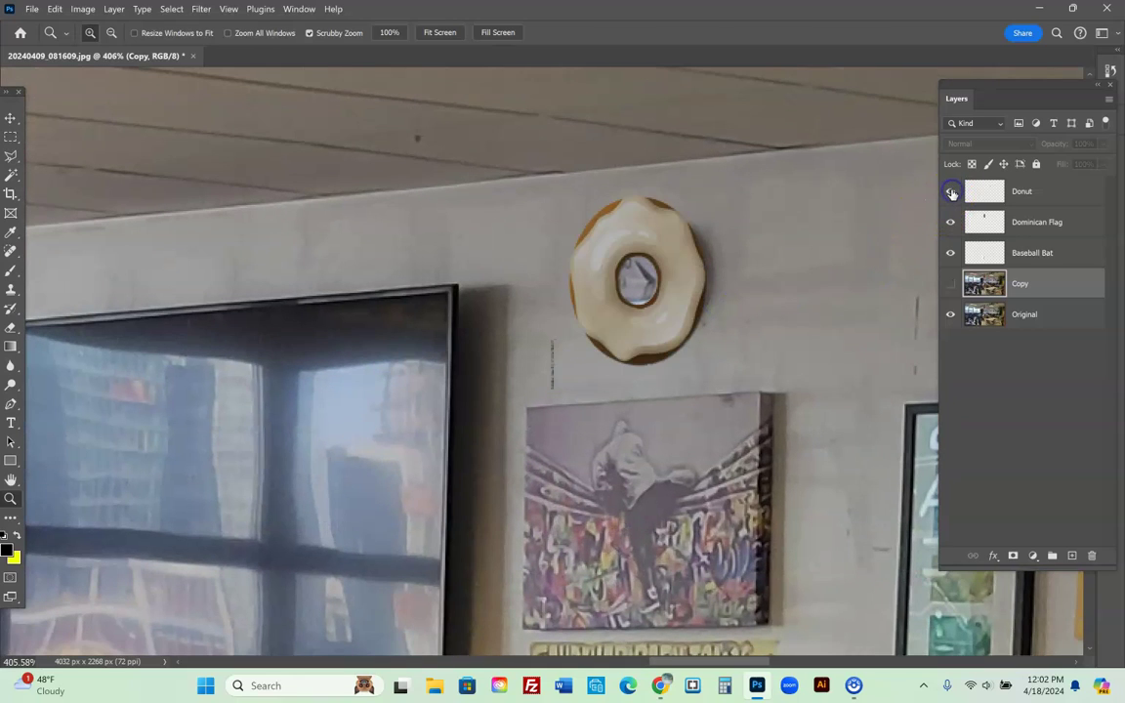
{"action": "left_click", "coordinate": [953, 193]}
{"action": "left_click", "coordinate": [952, 194]}
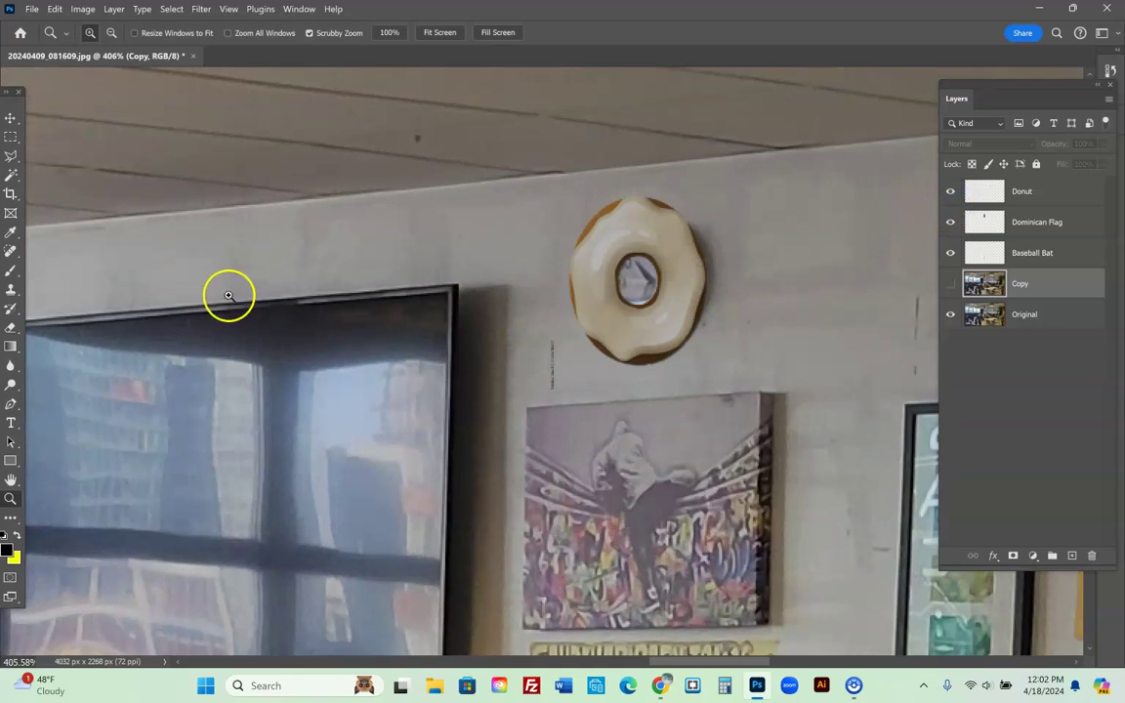
{"action": "left_click", "coordinate": [10, 327]}
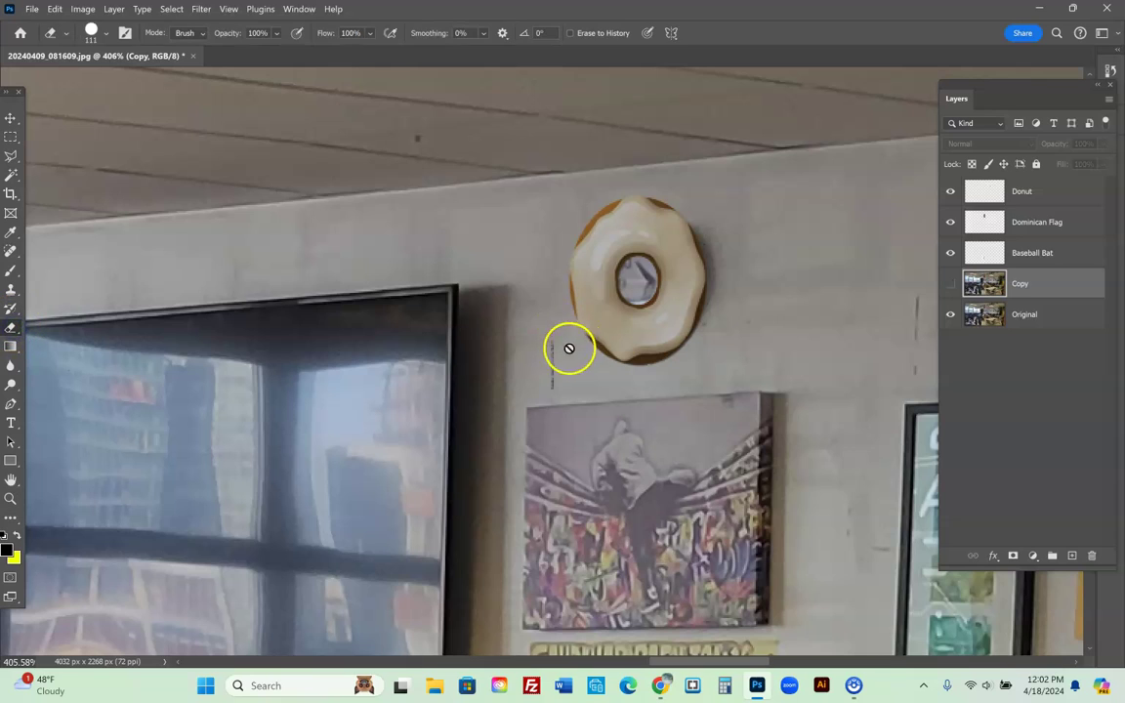
{"action": "left_click", "coordinate": [1041, 190]}
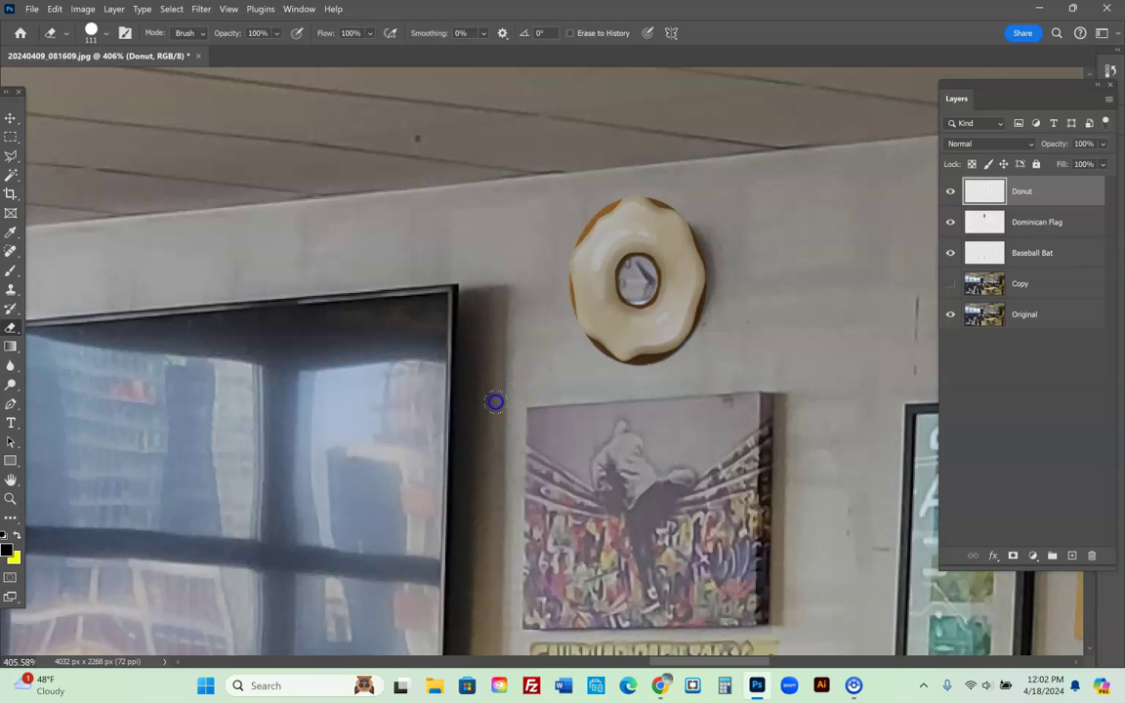
Zoom the view back out to 50% and pan the photo to the centre.
{"action": "double_click", "coordinate": [11, 498]}
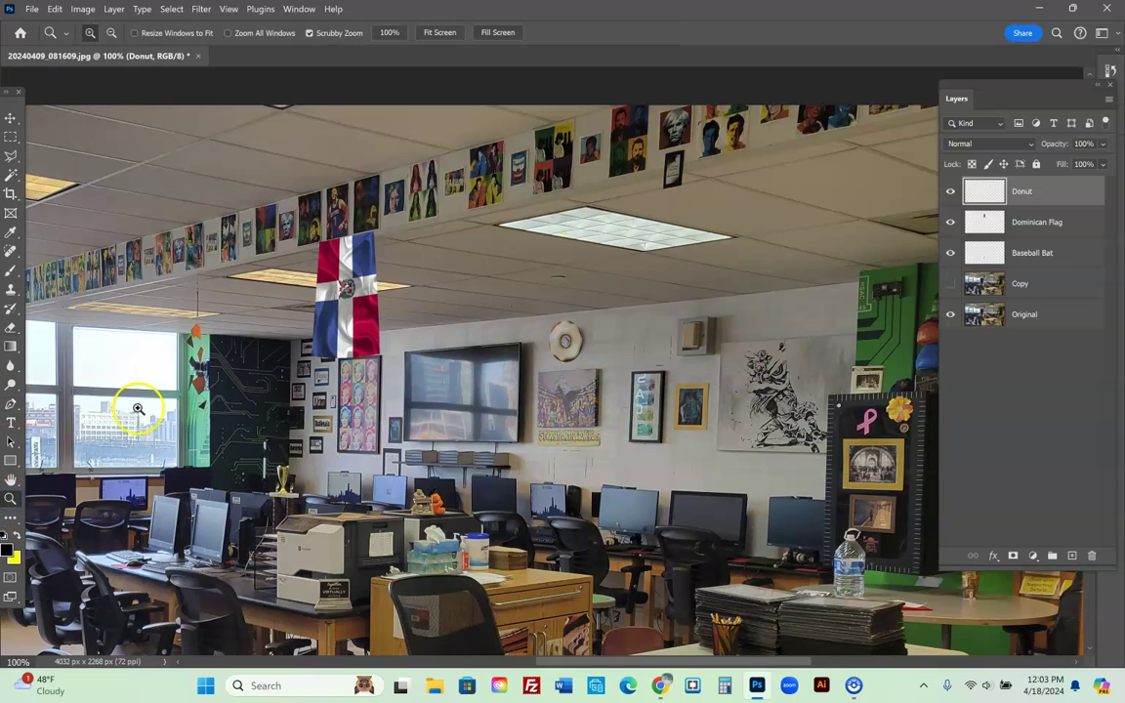
{"action": "left_click", "coordinate": [455, 412], "text": "alt"}
{"action": "left_click", "coordinate": [455, 412], "text": "alt"}
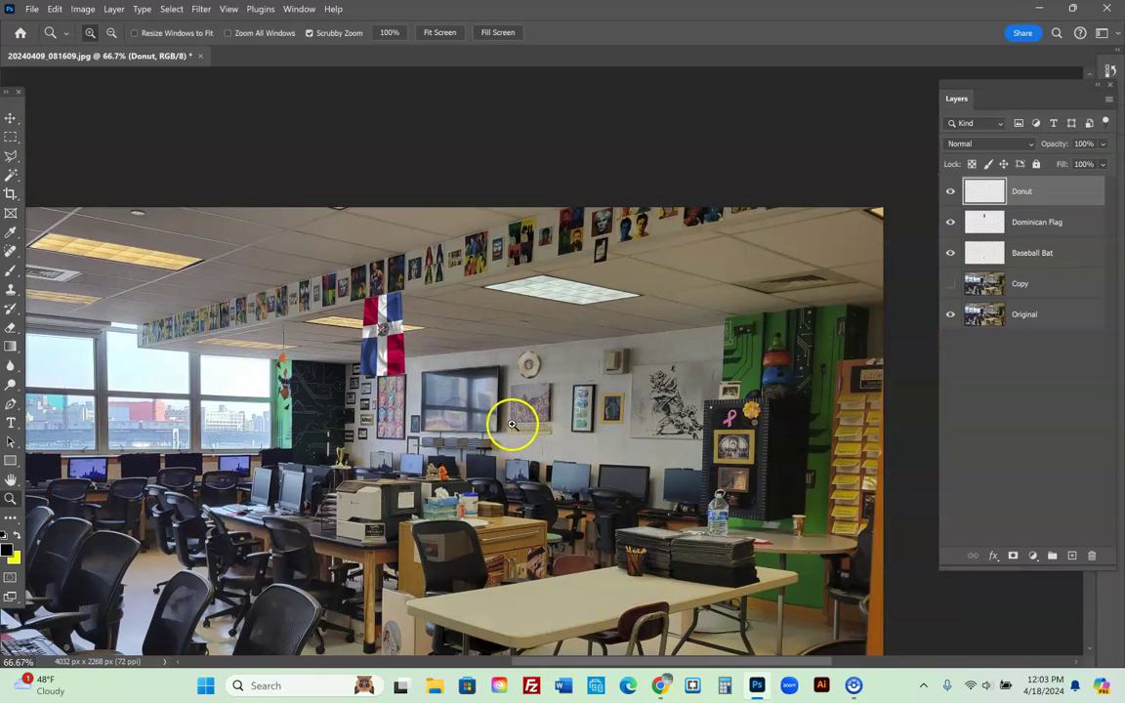
{"action": "scroll", "coordinate": [509, 421], "scroll_direction": "down", "scroll_amount": 3}
{"action": "left_click", "coordinate": [495, 348], "text": "alt"}
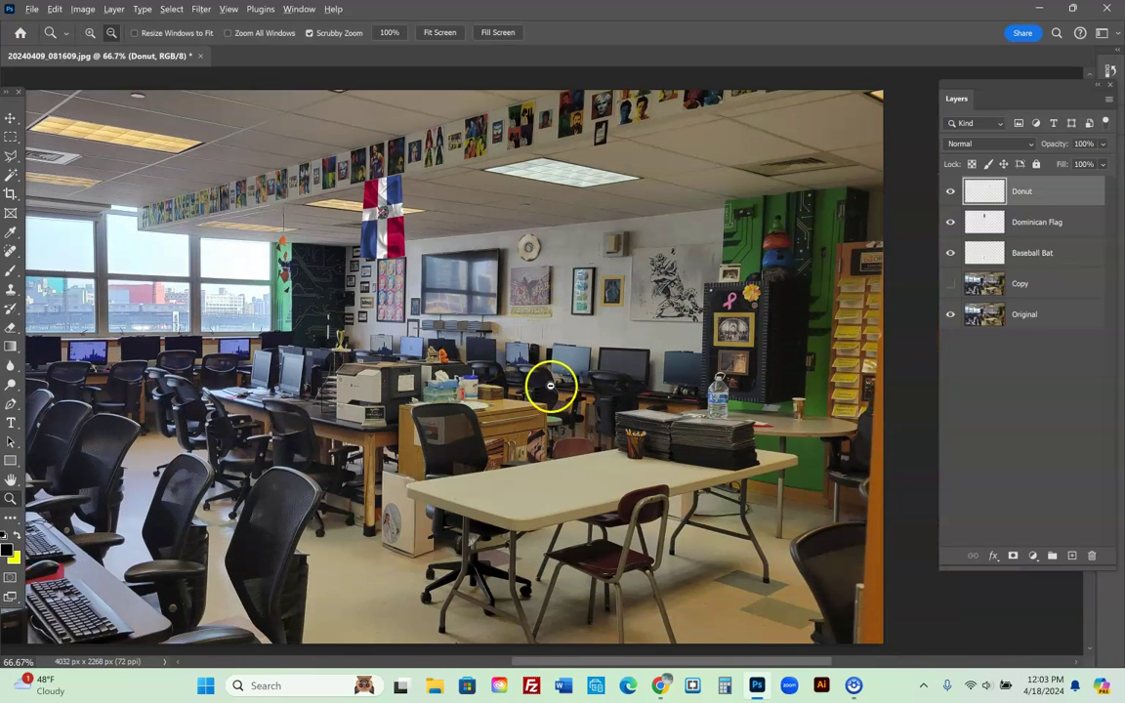
{"action": "left_click", "coordinate": [11, 479]}
{"action": "left_click_drag", "start_coordinate": [383, 439], "coordinate": [464, 437]}
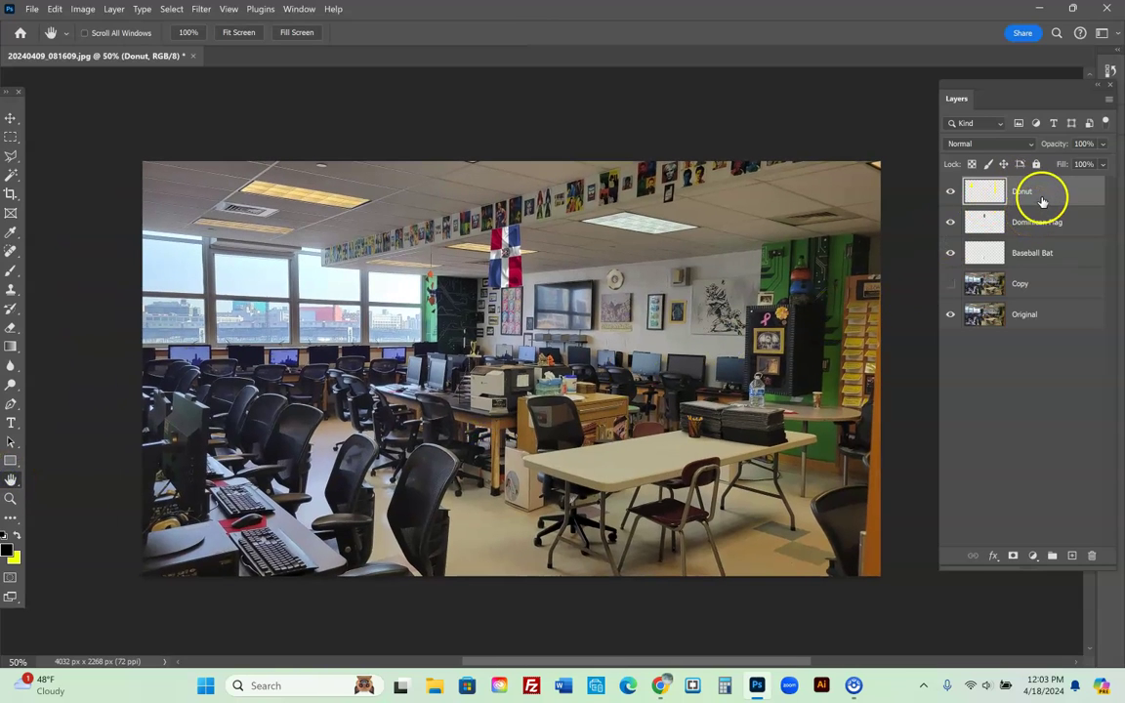
{"action": "scroll", "coordinate": [625, 445], "scroll_direction": "up", "scroll_amount": 1}
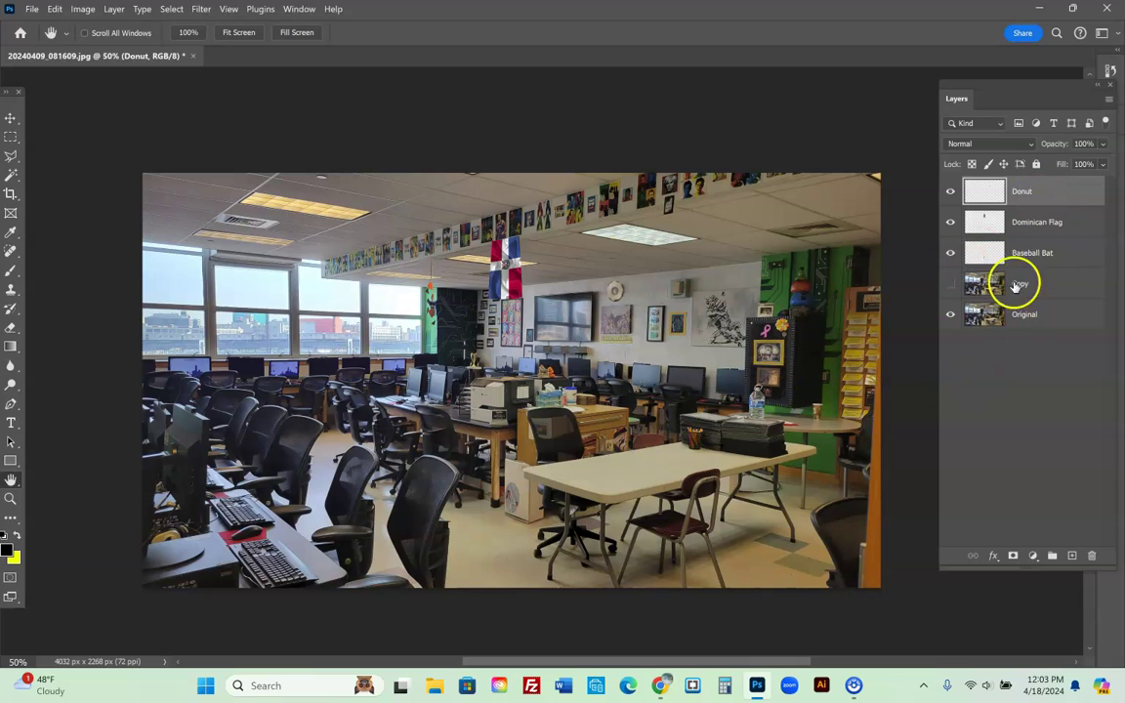
Hide the Donut layer and scroll through the Layers panel.
{"action": "left_click", "coordinate": [950, 191]}
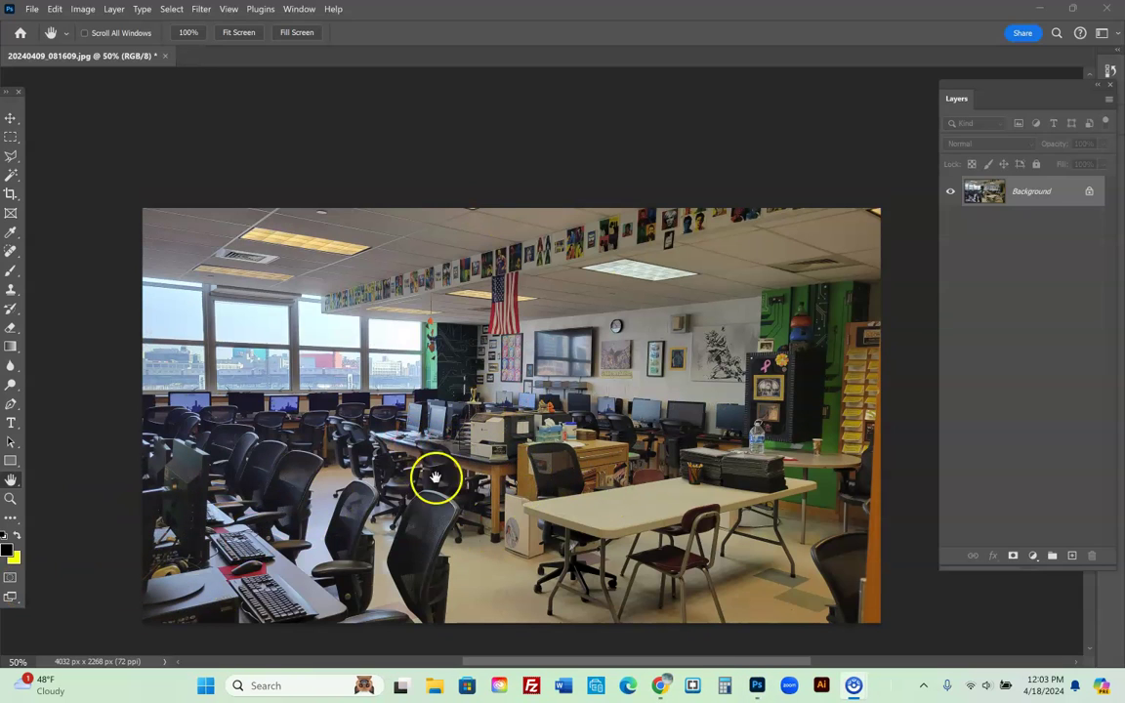
{"action": "scroll", "coordinate": [501, 377], "scroll_direction": "down", "scroll_amount": 2}
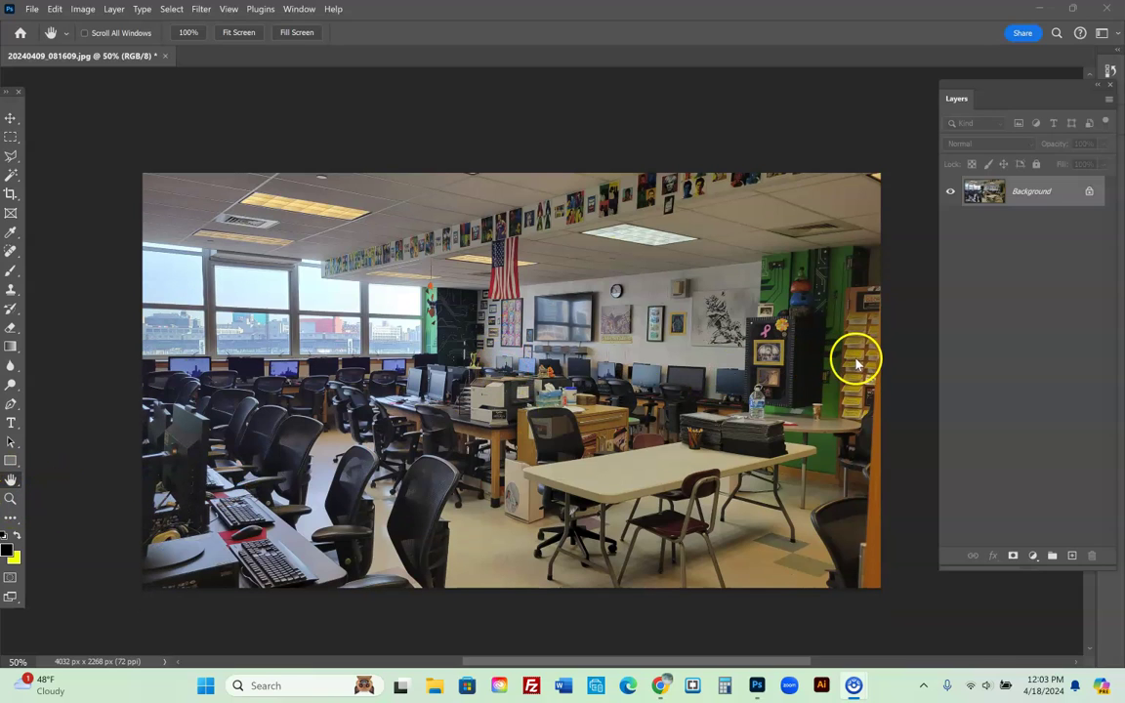
{"action": "scroll", "coordinate": [622, 347], "scroll_direction": "up", "scroll_amount": 1}
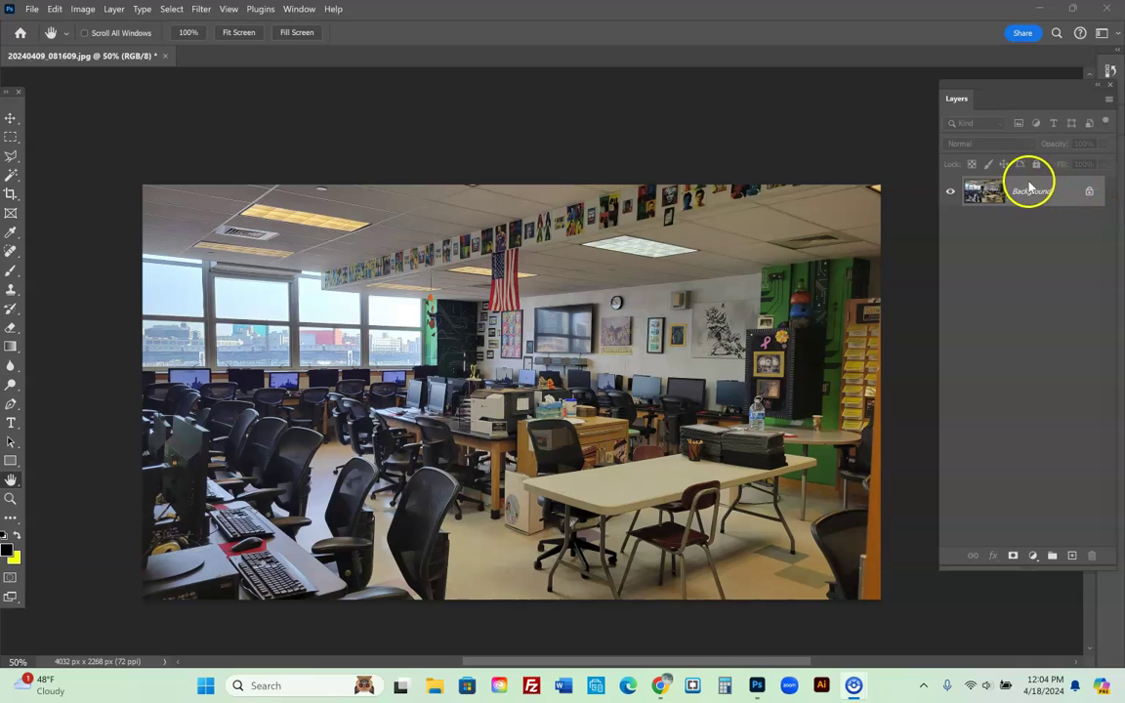
Unlock the Background into Layer 0 and duplicate it into a second layer.
{"action": "left_click", "coordinate": [1089, 193]}
{"action": "left_click", "coordinate": [1088, 198]}
{"action": "left_click_drag", "start_coordinate": [1022, 192], "coordinate": [1074, 556]}
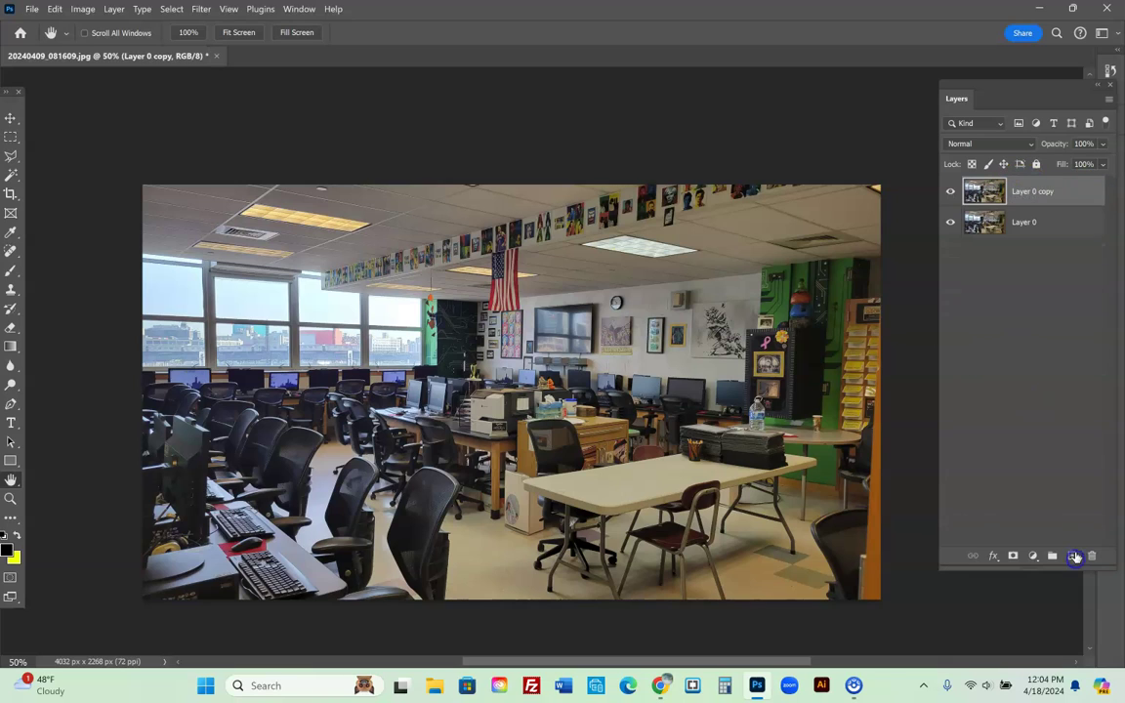
Name the layers Background and Copy, then select Copy and check its visibility.
{"action": "double_click", "coordinate": [1023, 221]}
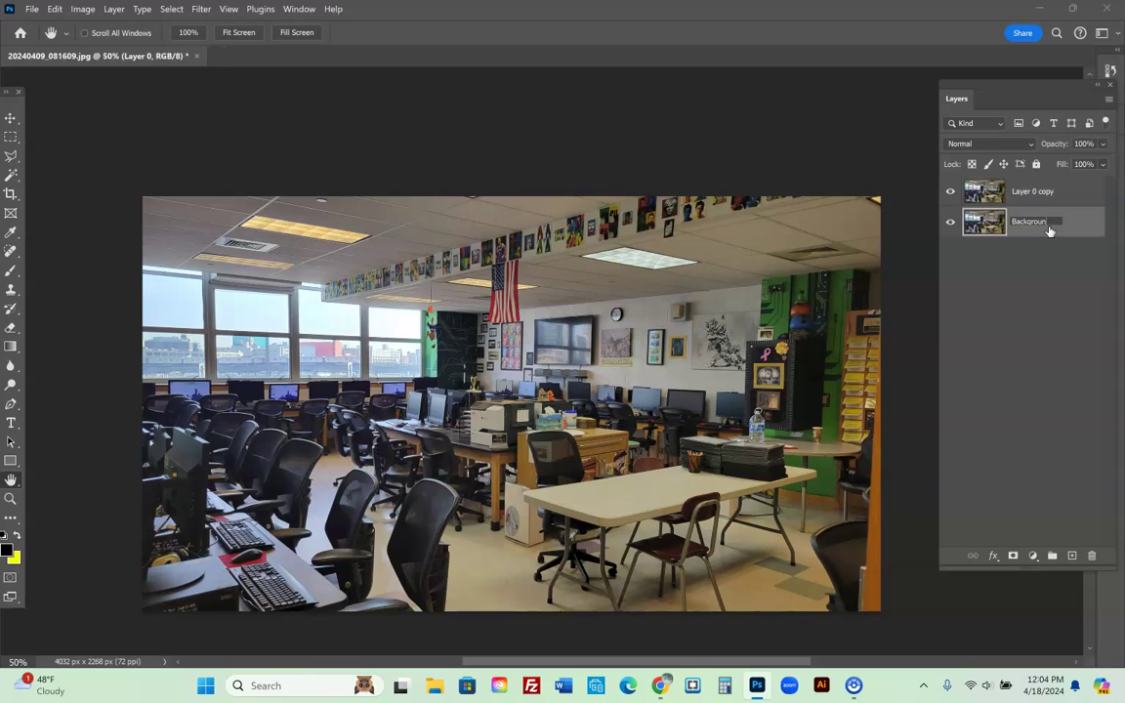
{"action": "double_click", "coordinate": [1026, 191]}
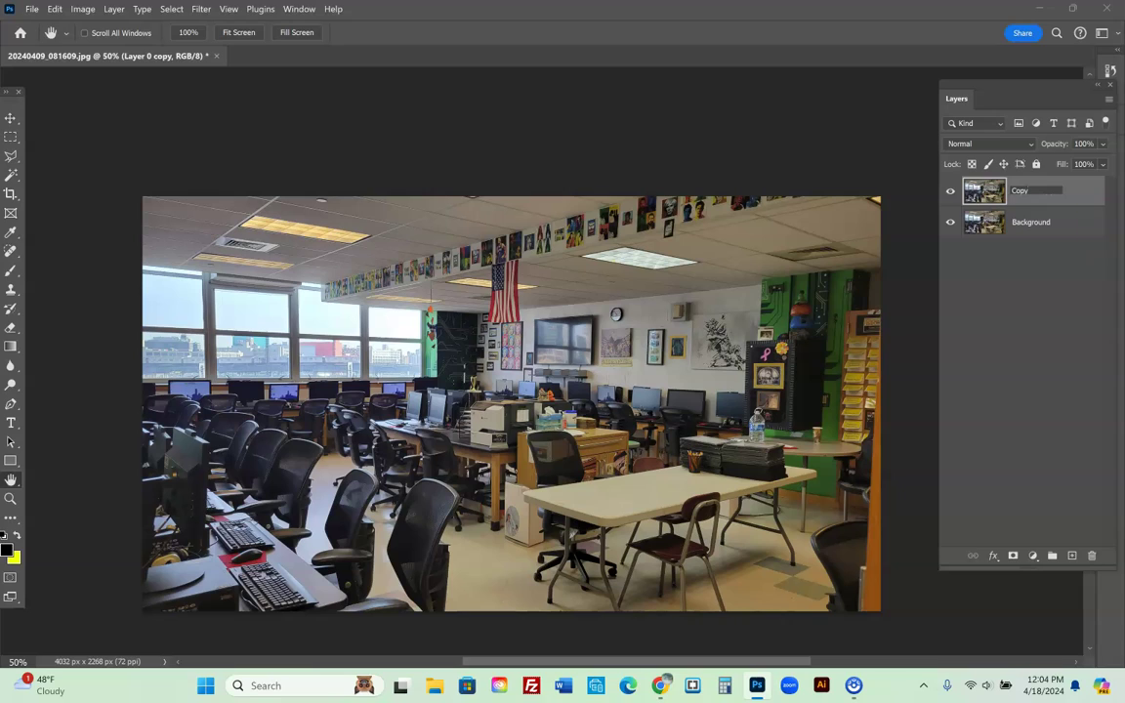
{"action": "left_click", "coordinate": [990, 291]}
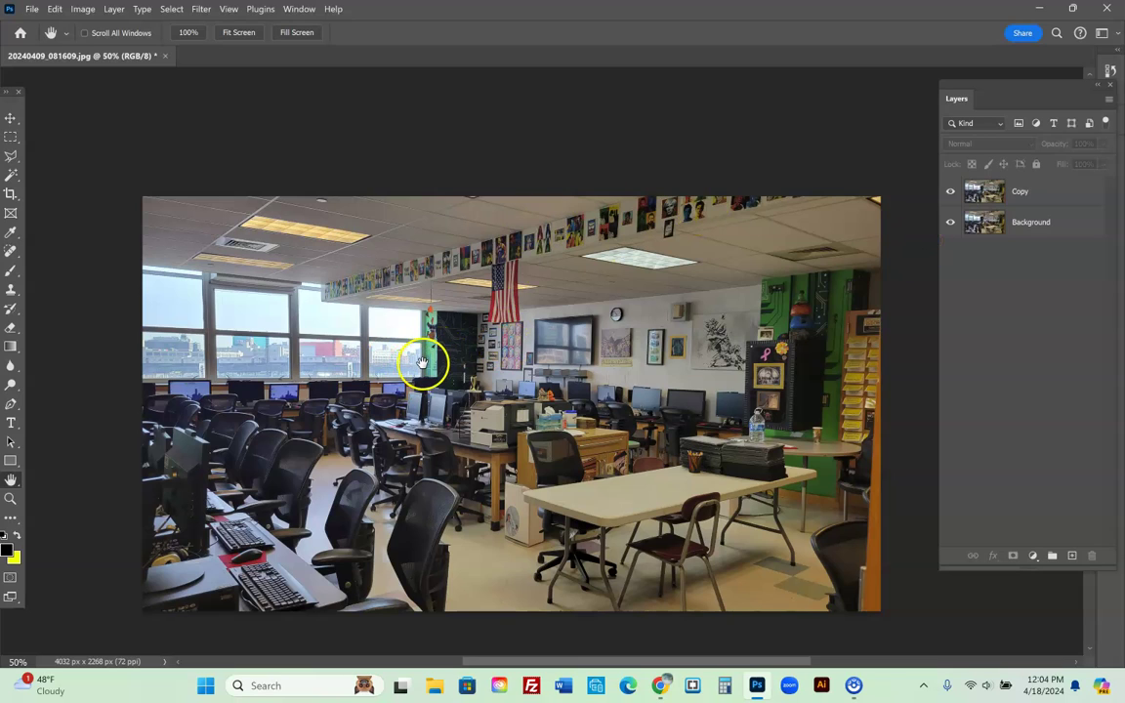
{"action": "left_click", "coordinate": [1044, 192]}
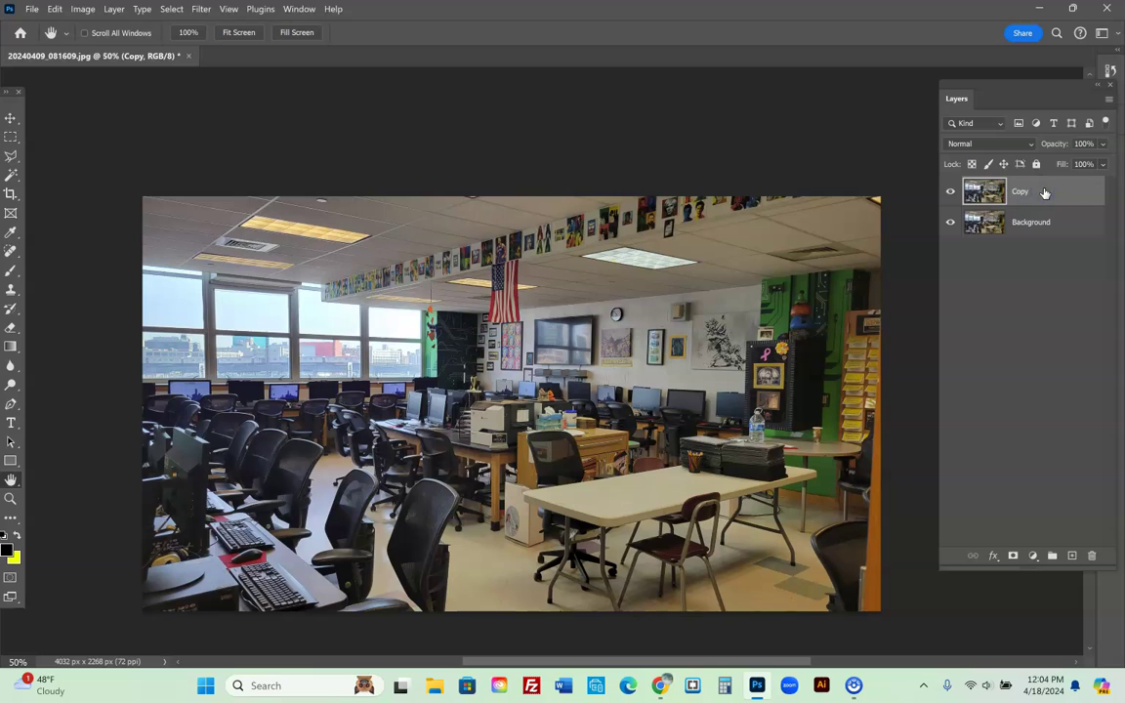
{"action": "left_click", "coordinate": [948, 191]}
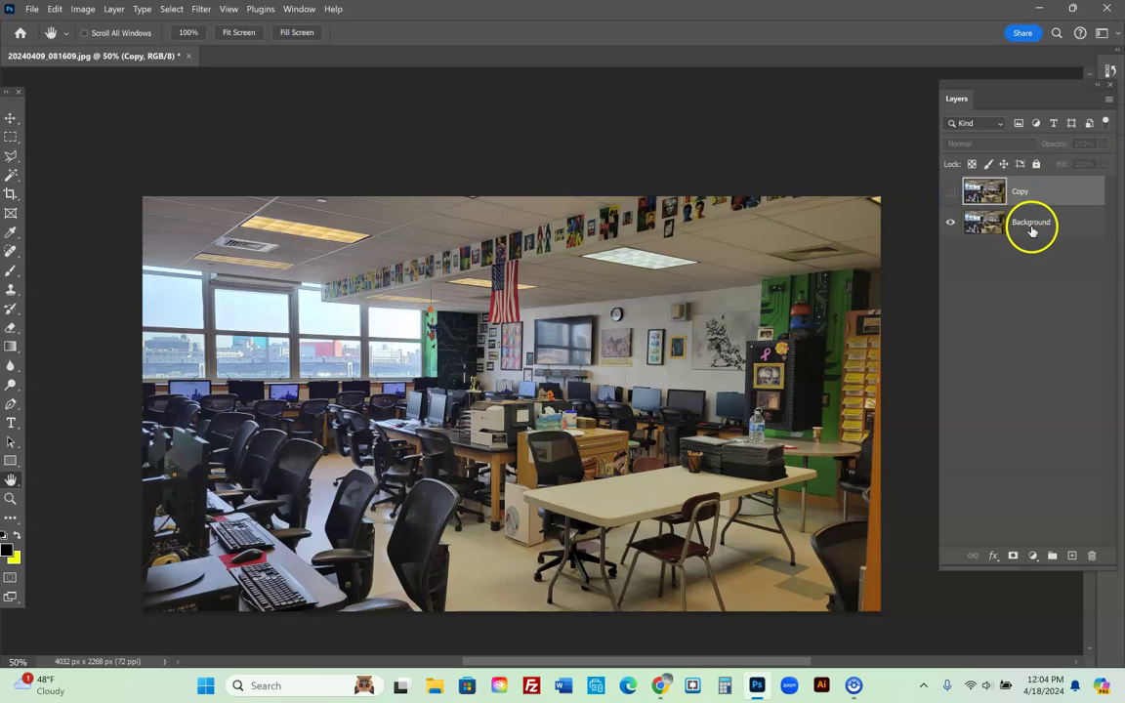
{"action": "left_click", "coordinate": [948, 192]}
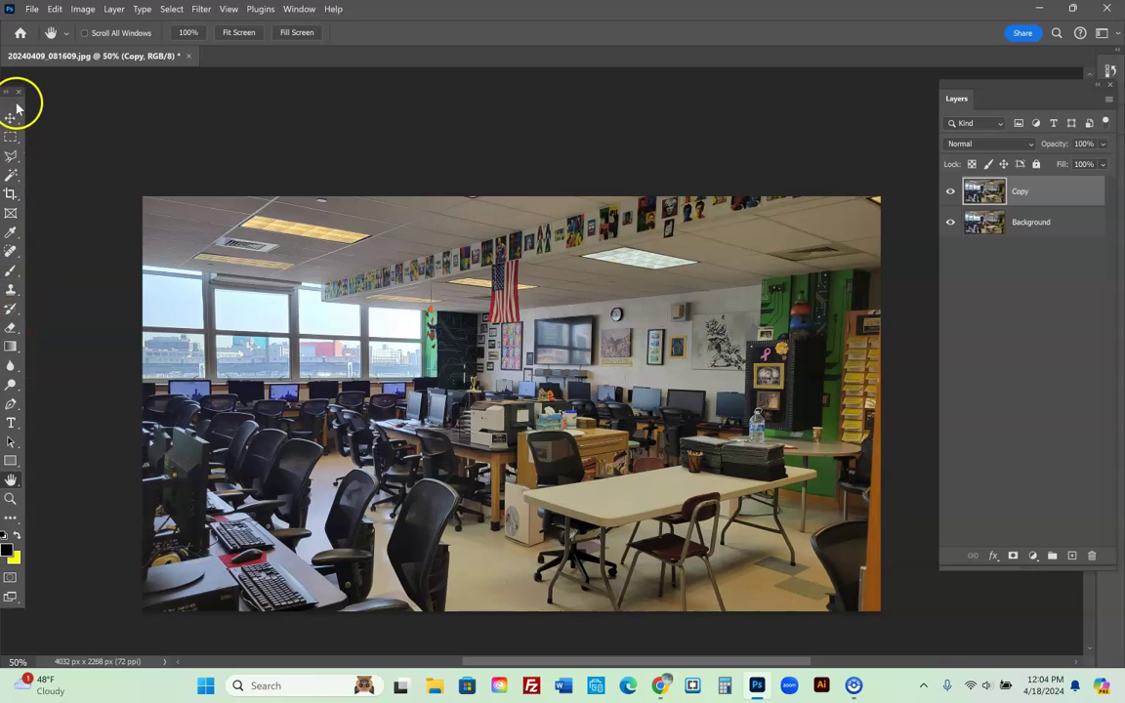
Pick the Clone Stamp tool, open its brush settings, and dismiss the missing clone-source warning.
{"action": "left_click_drag", "start_coordinate": [18, 99], "coordinate": [51, 95]}
{"action": "left_click", "coordinate": [44, 286]}
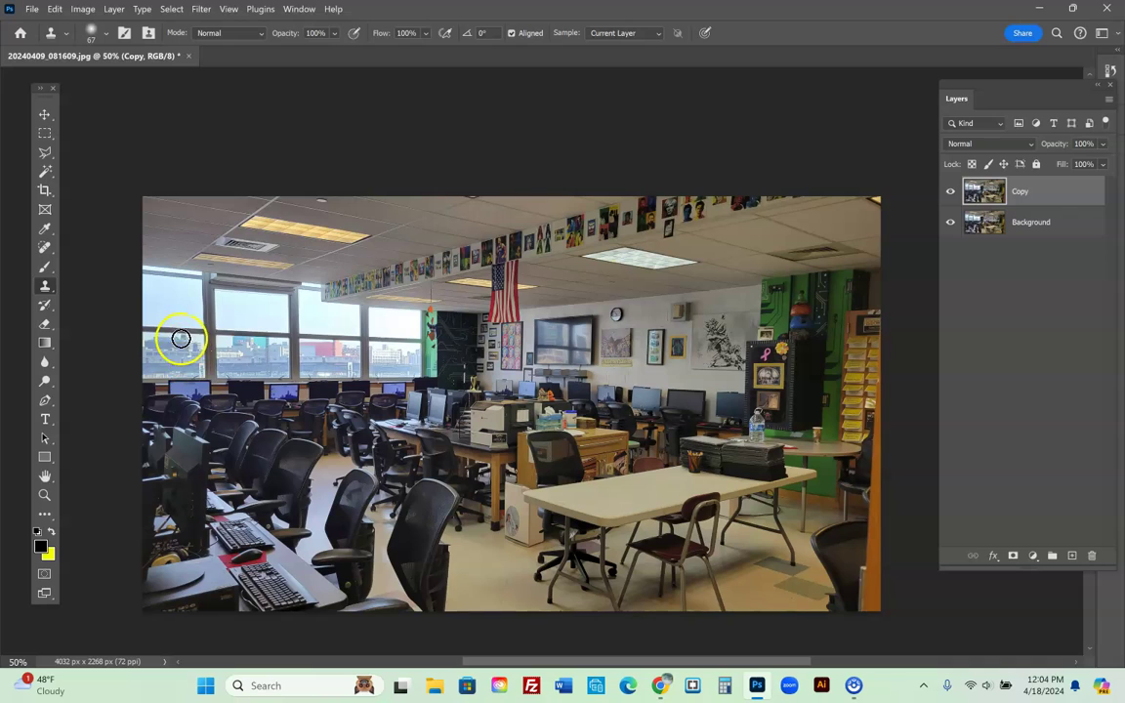
{"action": "left_click", "coordinate": [105, 35]}
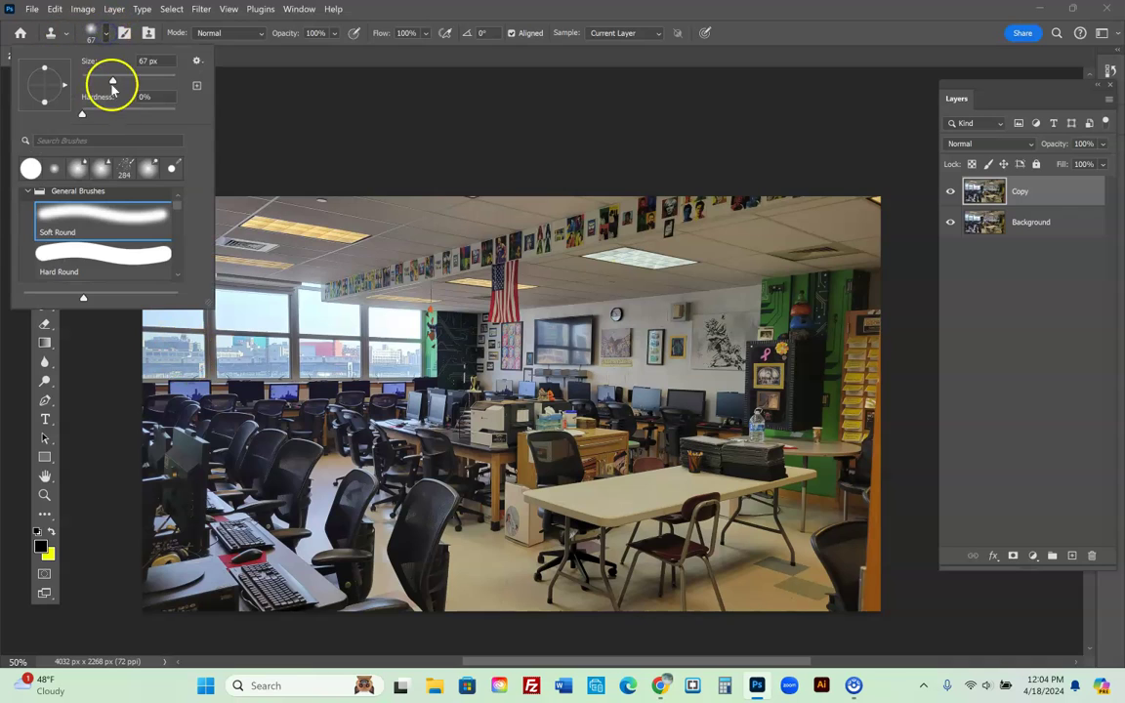
{"action": "left_click", "coordinate": [251, 106]}
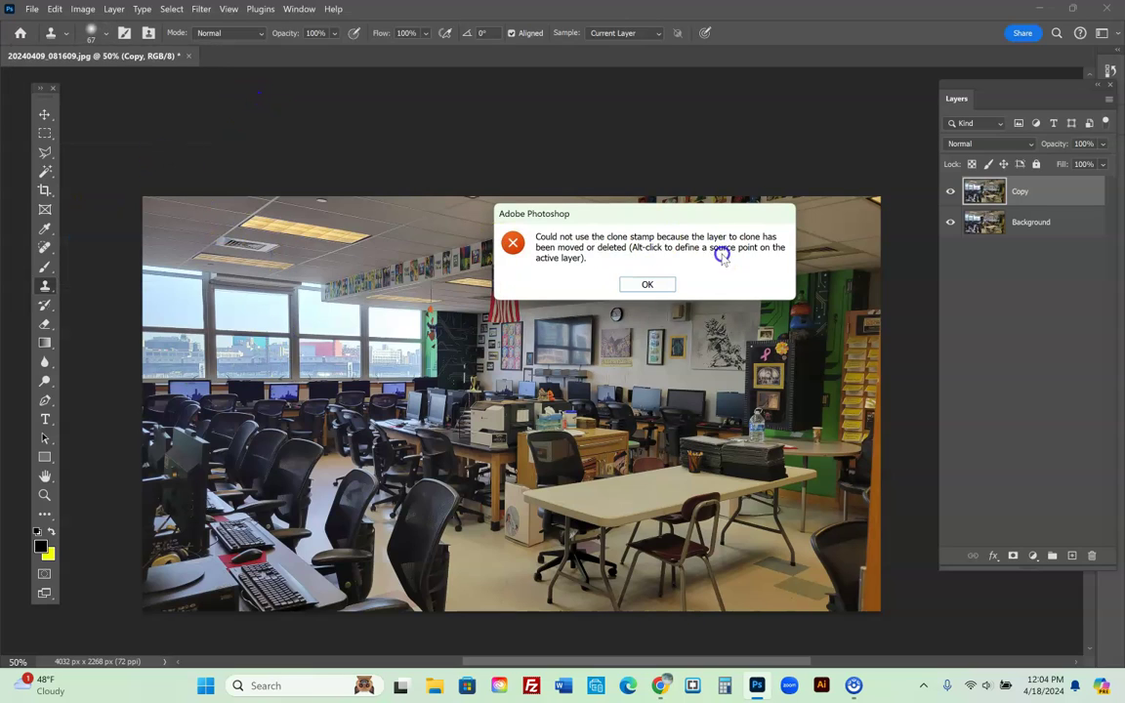
{"action": "left_click", "coordinate": [648, 285]}
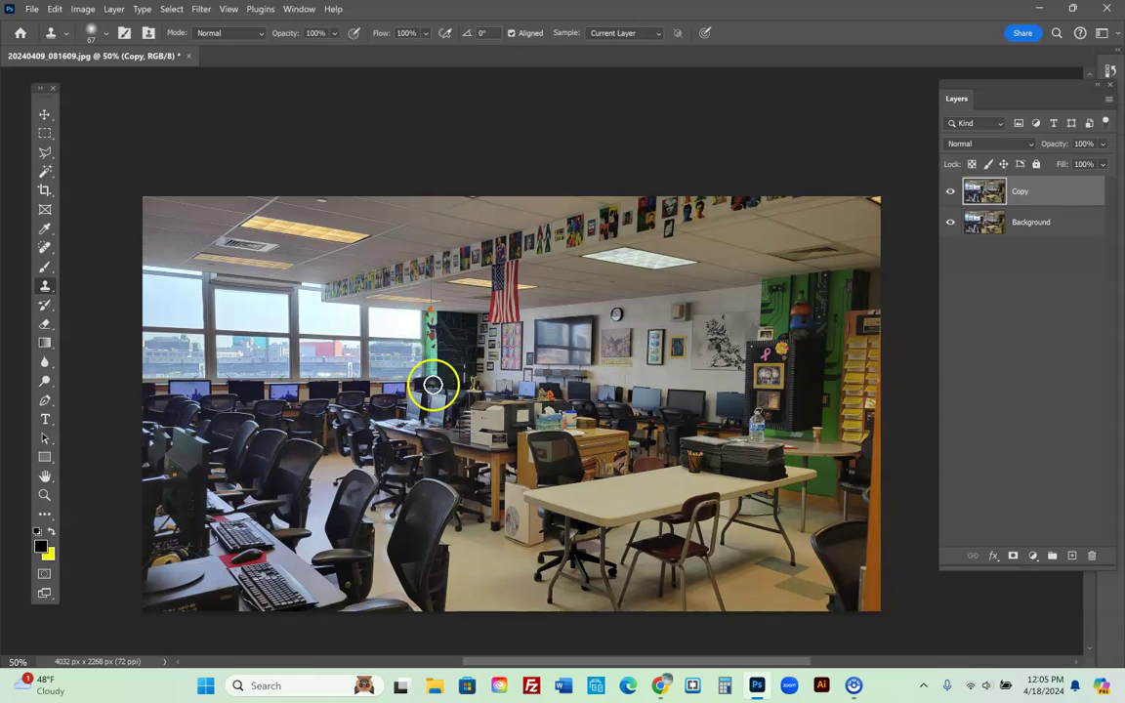
Toggle the Copy layer's visibility to compare the cloned area.
{"action": "left_click", "coordinate": [948, 192]}
{"action": "left_click", "coordinate": [948, 192]}
{"action": "left_click", "coordinate": [948, 193]}
Reselect the Clone Stamp, sample the left window as source, and keep Copy active.
{"action": "left_click", "coordinate": [949, 192]}
{"action": "left_click", "coordinate": [949, 192]}
{"action": "left_click", "coordinate": [949, 192]}
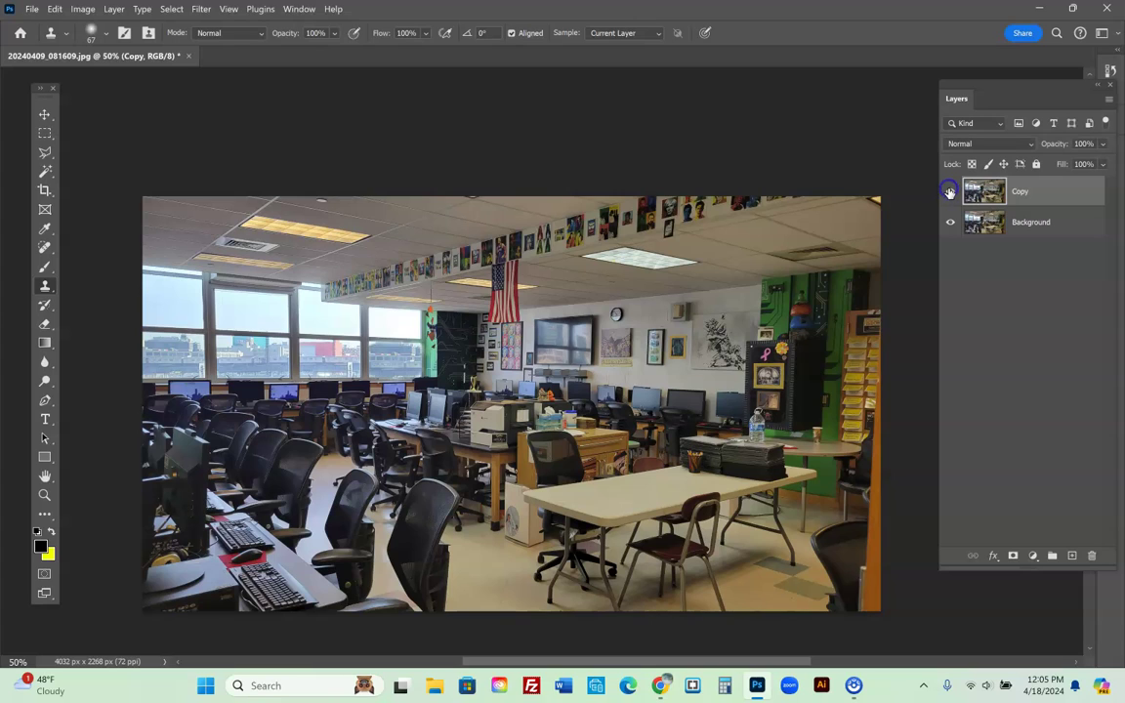
{"action": "right_click", "coordinate": [44, 285]}
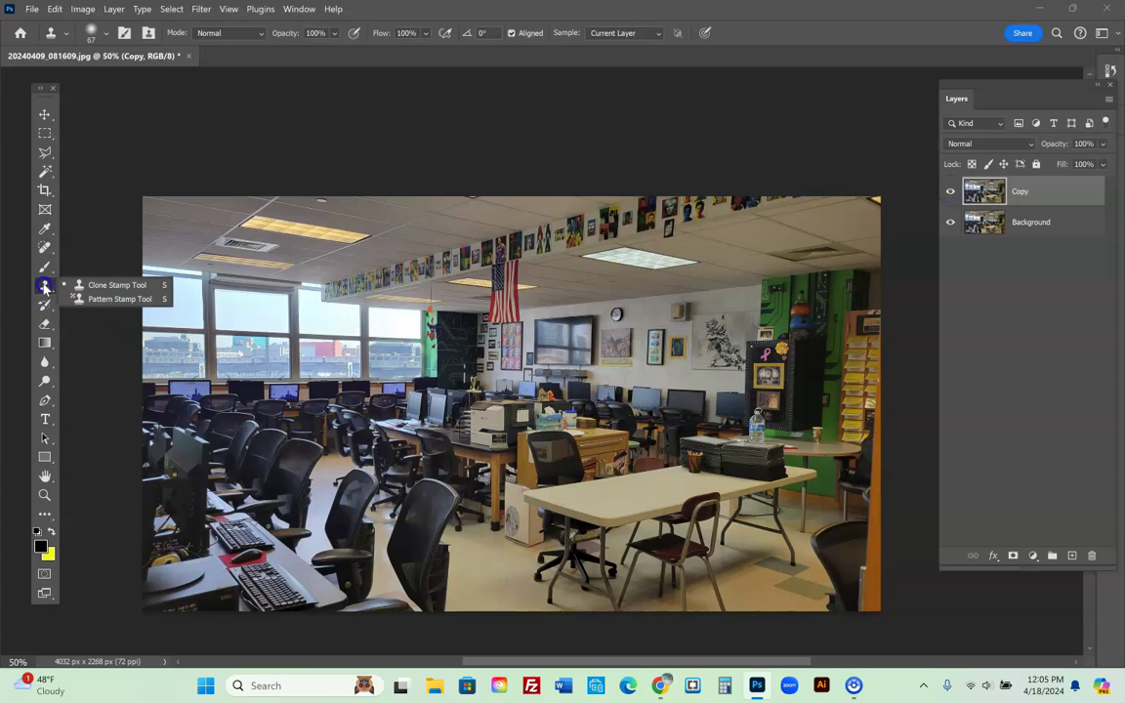
{"action": "left_click", "coordinate": [92, 284]}
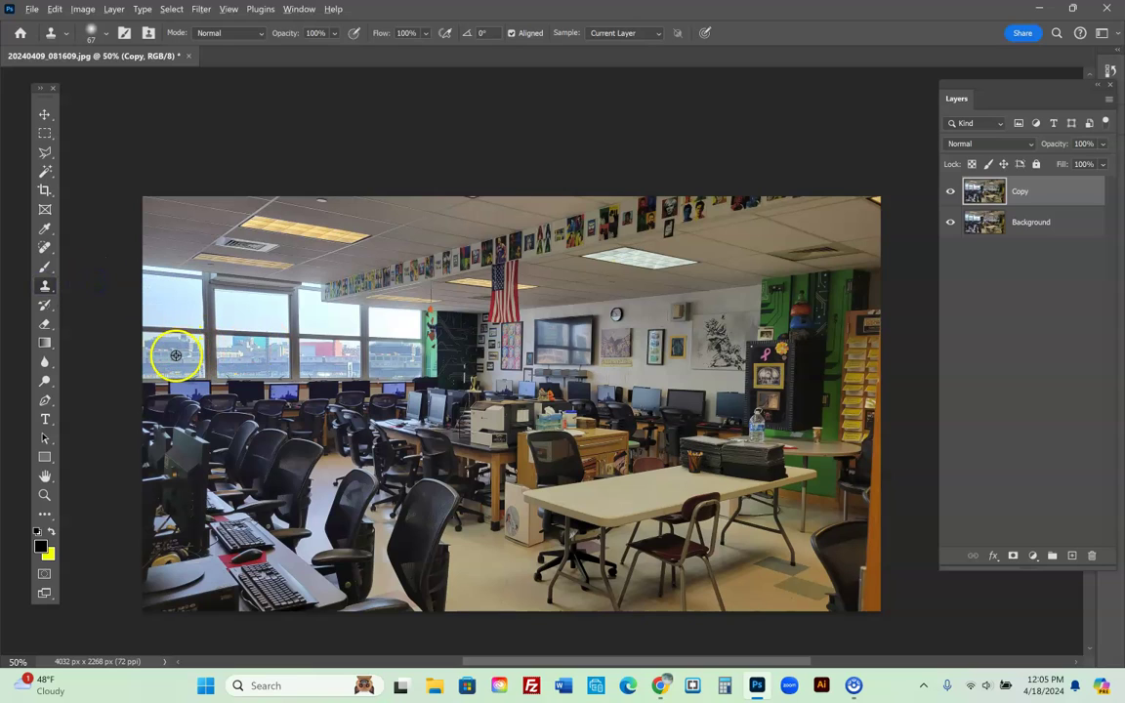
{"action": "left_click", "coordinate": [184, 347], "text": "alt"}
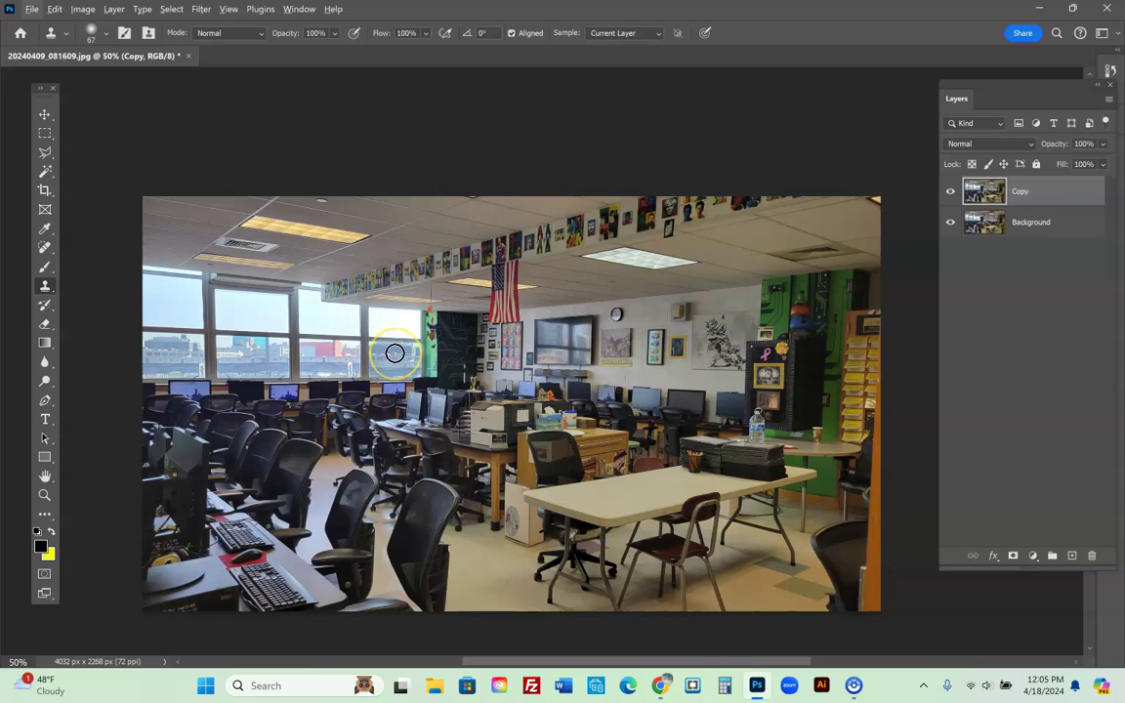
{"action": "left_click", "coordinate": [1047, 199]}
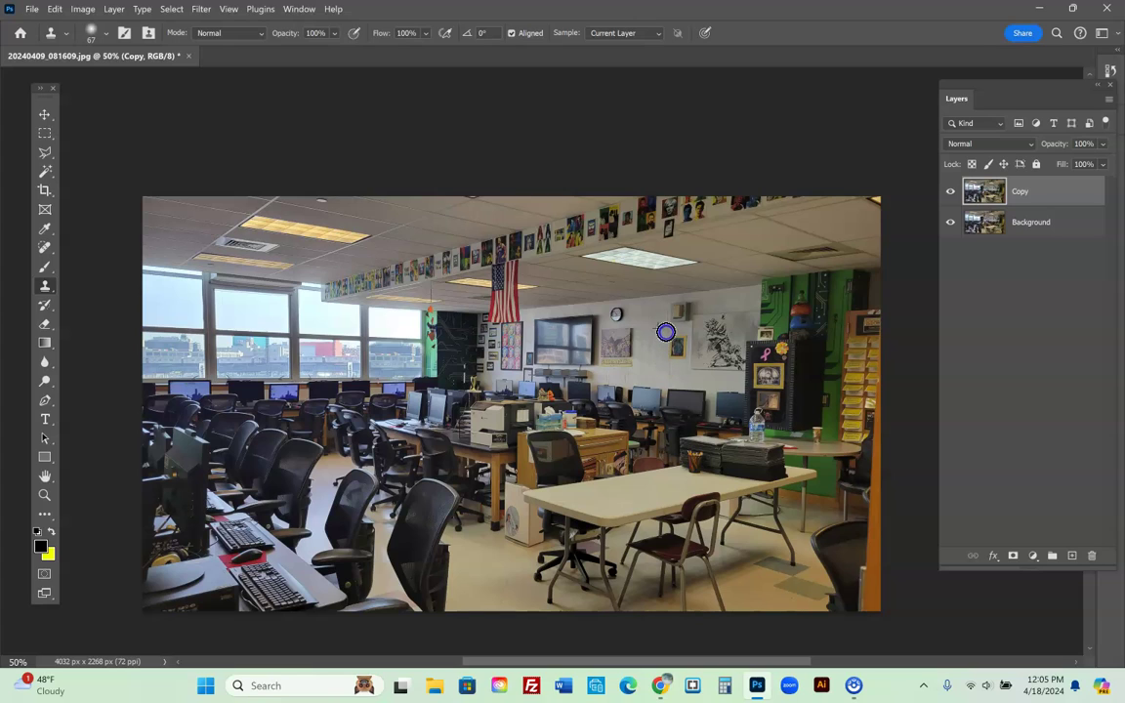
Compare the retouch by toggling Copy, then zoom in on the wall around the clock.
{"action": "left_click", "coordinate": [949, 194]}
{"action": "left_click", "coordinate": [949, 197]}
{"action": "left_click", "coordinate": [949, 197]}
{"action": "left_click", "coordinate": [950, 196]}
{"action": "left_click", "coordinate": [950, 196]}
{"action": "left_click", "coordinate": [949, 196]}
{"action": "left_click", "coordinate": [949, 196]}
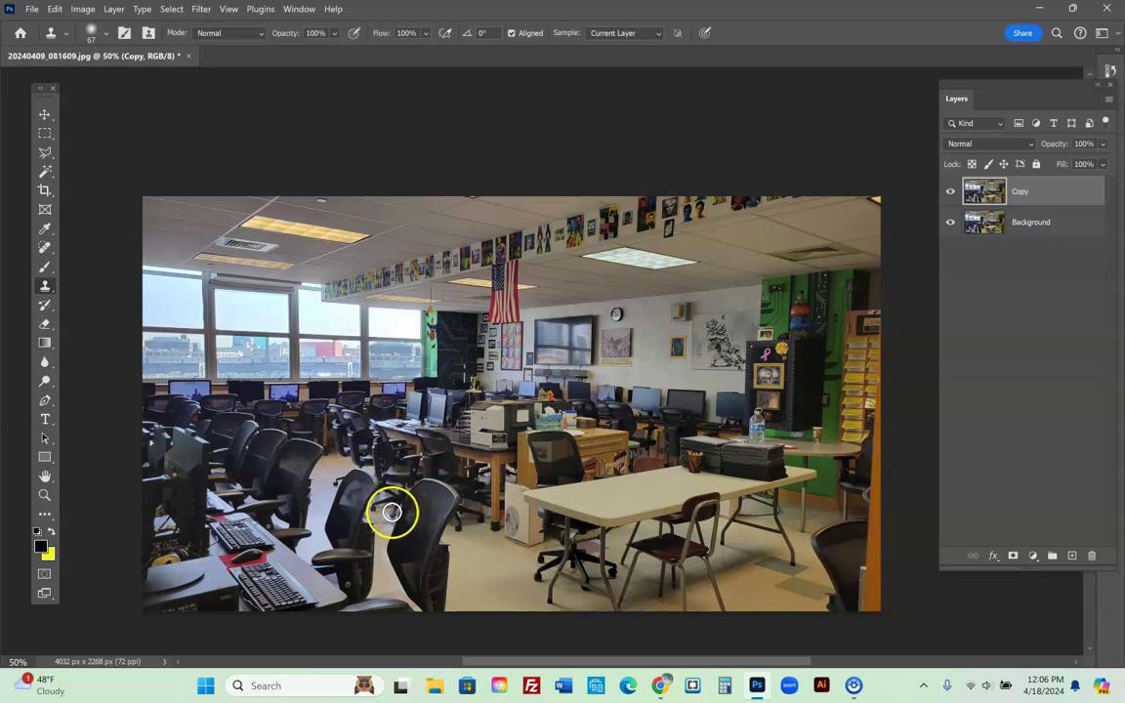
{"action": "left_click", "coordinate": [44, 494]}
{"action": "left_click_drag", "start_coordinate": [634, 315], "coordinate": [545, 321]}
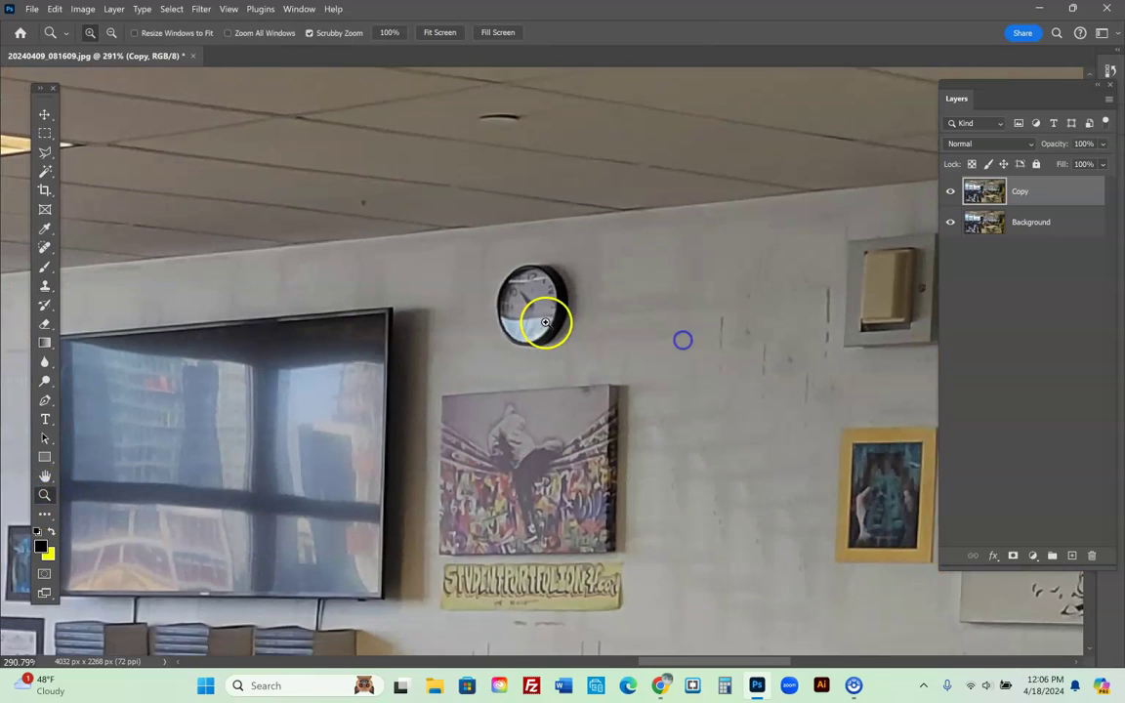
Copy the white glazed donut image from the Chrome search results.
{"action": "left_click", "coordinate": [662, 686]}
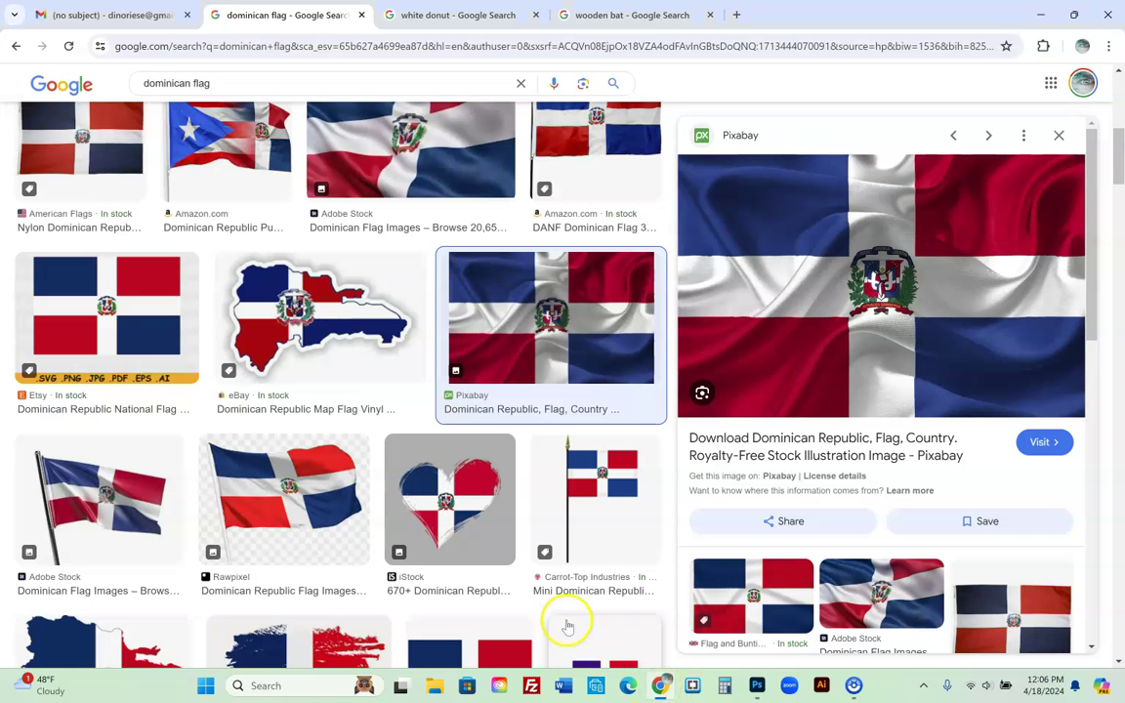
{"action": "left_click", "coordinate": [475, 22]}
{"action": "right_click", "coordinate": [891, 273]}
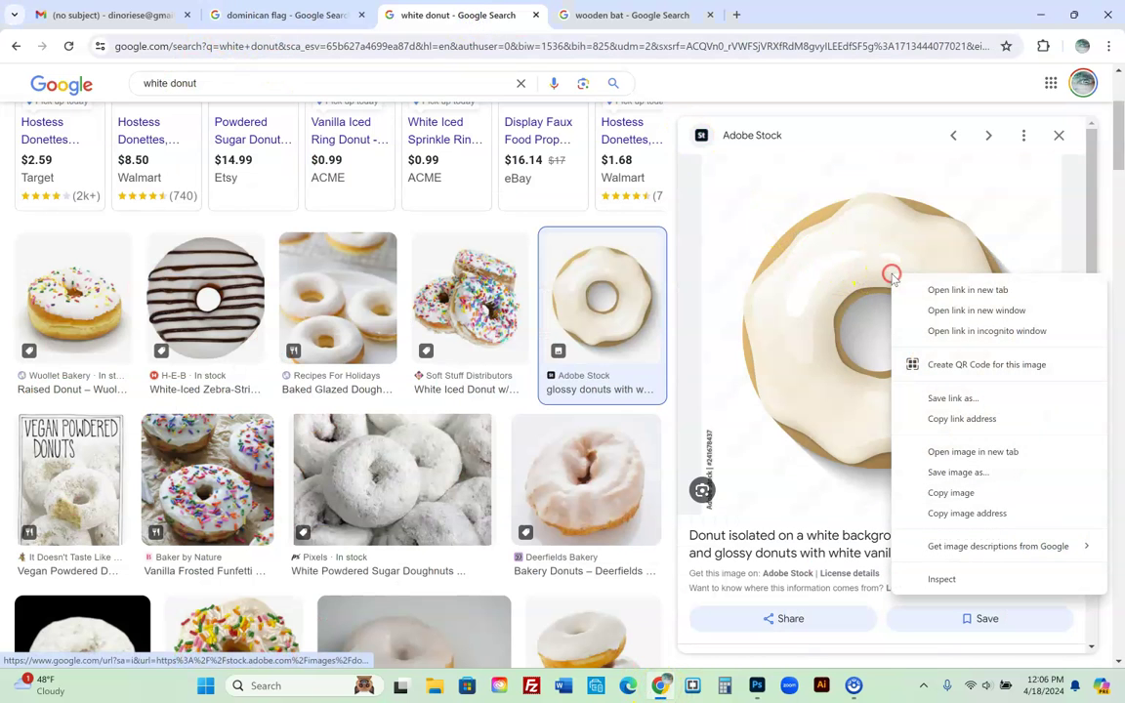
{"action": "left_click", "coordinate": [976, 493]}
Paste the donut as Layer 1 and scale it to about 24% above the wall painting.
{"action": "left_click", "coordinate": [756, 685]}
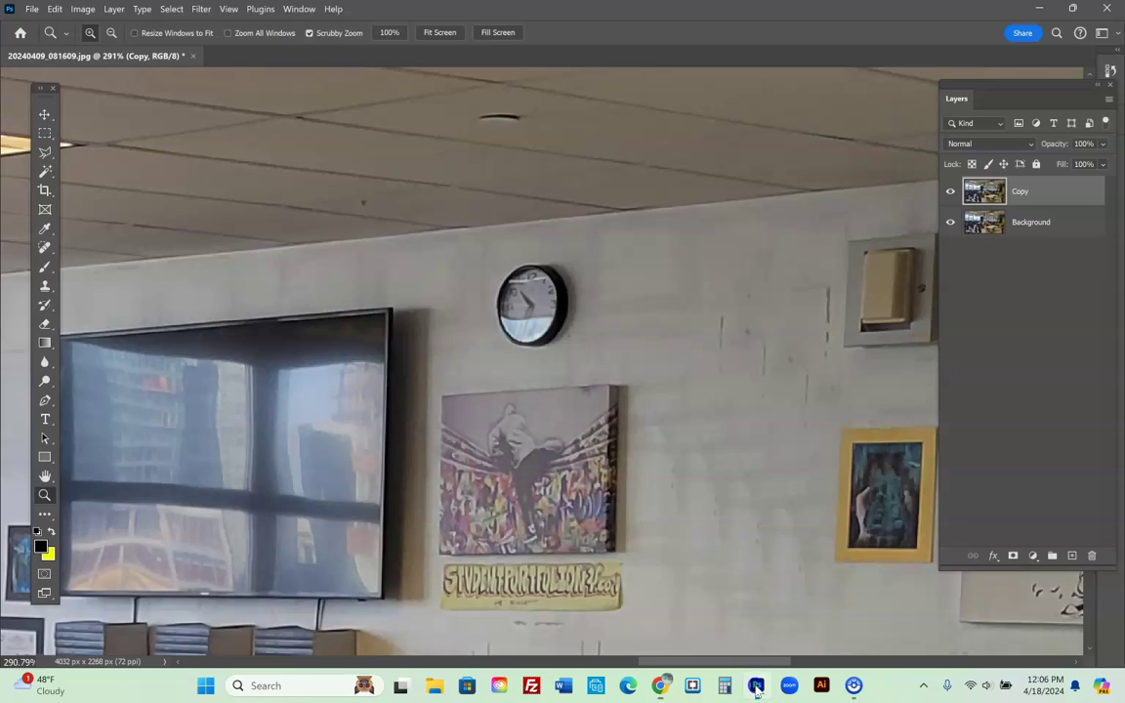
{"action": "key", "text": "ctrl+v"}
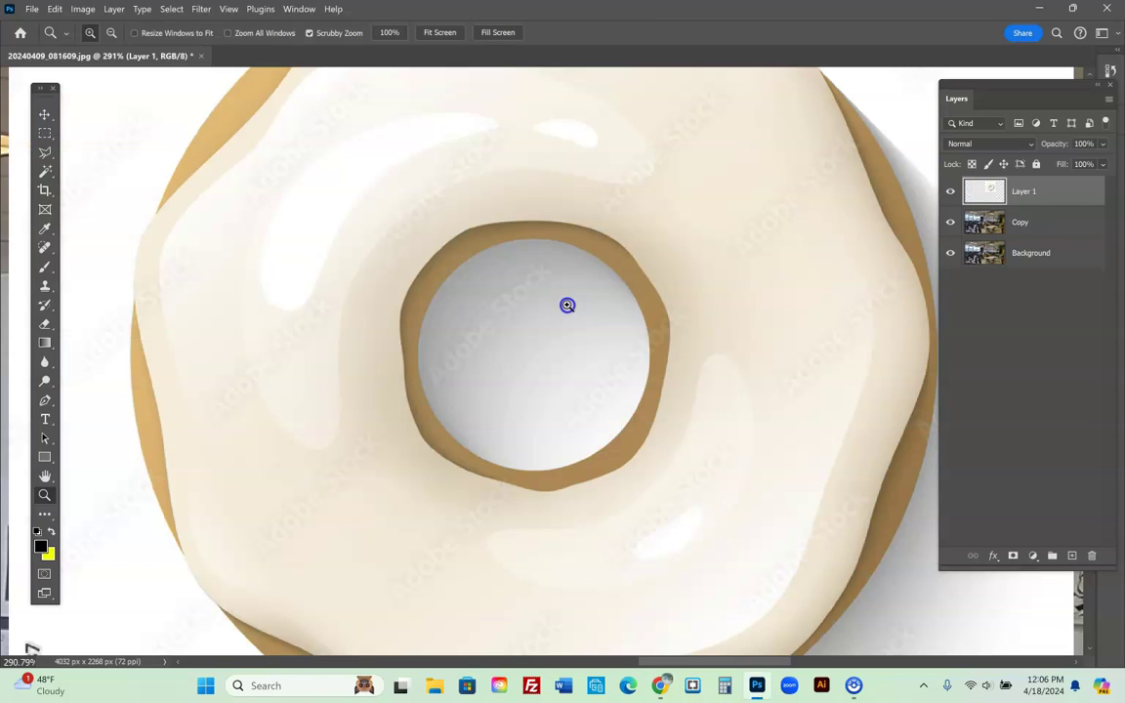
{"action": "key", "text": "ctrl+t"}
{"action": "left_click_drag", "start_coordinate": [115, 118], "coordinate": [208, 389]}
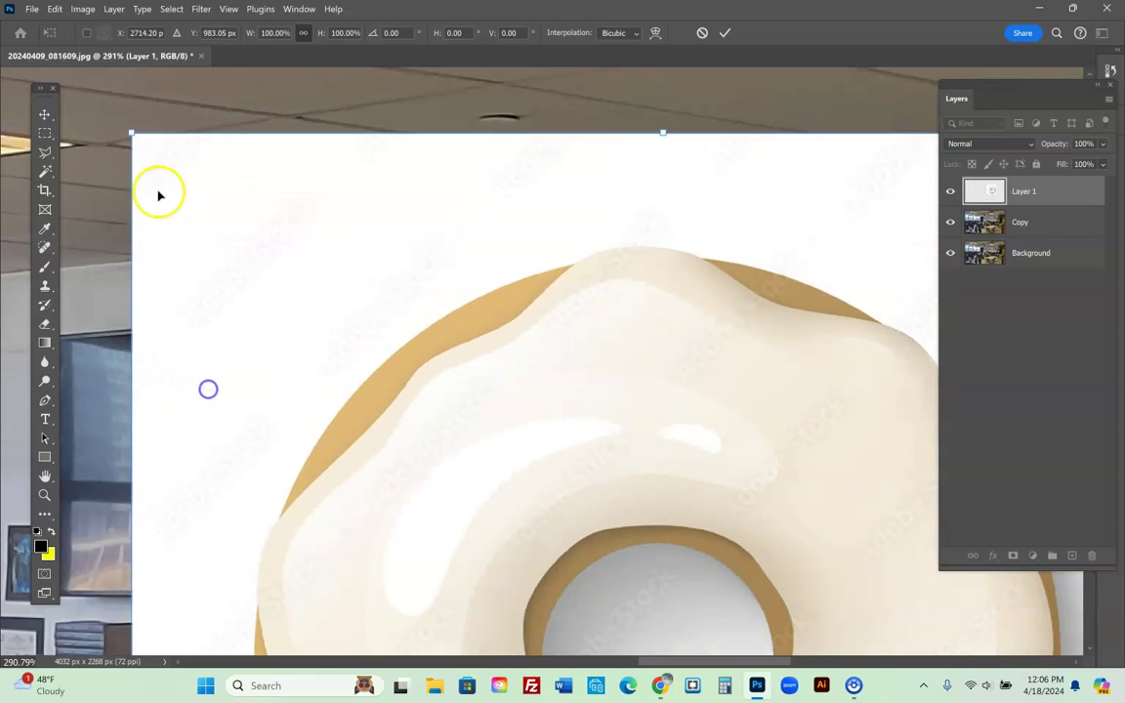
{"action": "left_click_drag", "start_coordinate": [133, 131], "coordinate": [654, 562]}
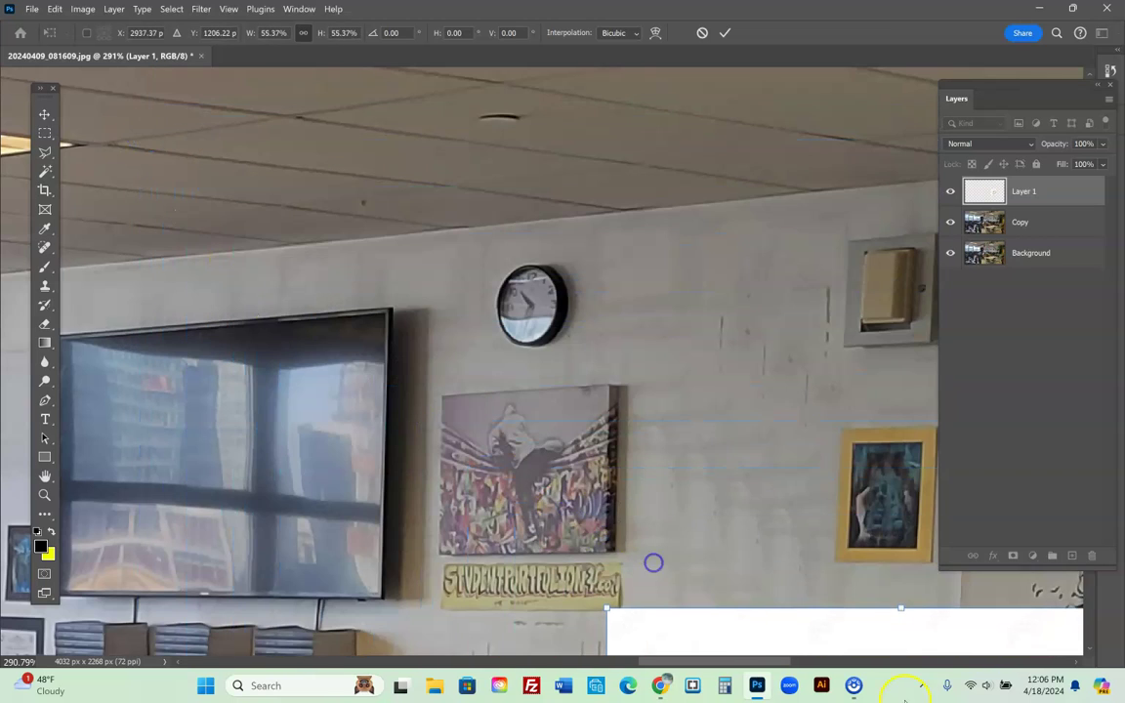
{"action": "left_click_drag", "start_coordinate": [893, 636], "coordinate": [447, 126]}
{"action": "left_click_drag", "start_coordinate": [183, 99], "coordinate": [539, 460]}
{"action": "left_click_drag", "start_coordinate": [720, 540], "coordinate": [616, 309]}
{"action": "right_click", "coordinate": [46, 171]}
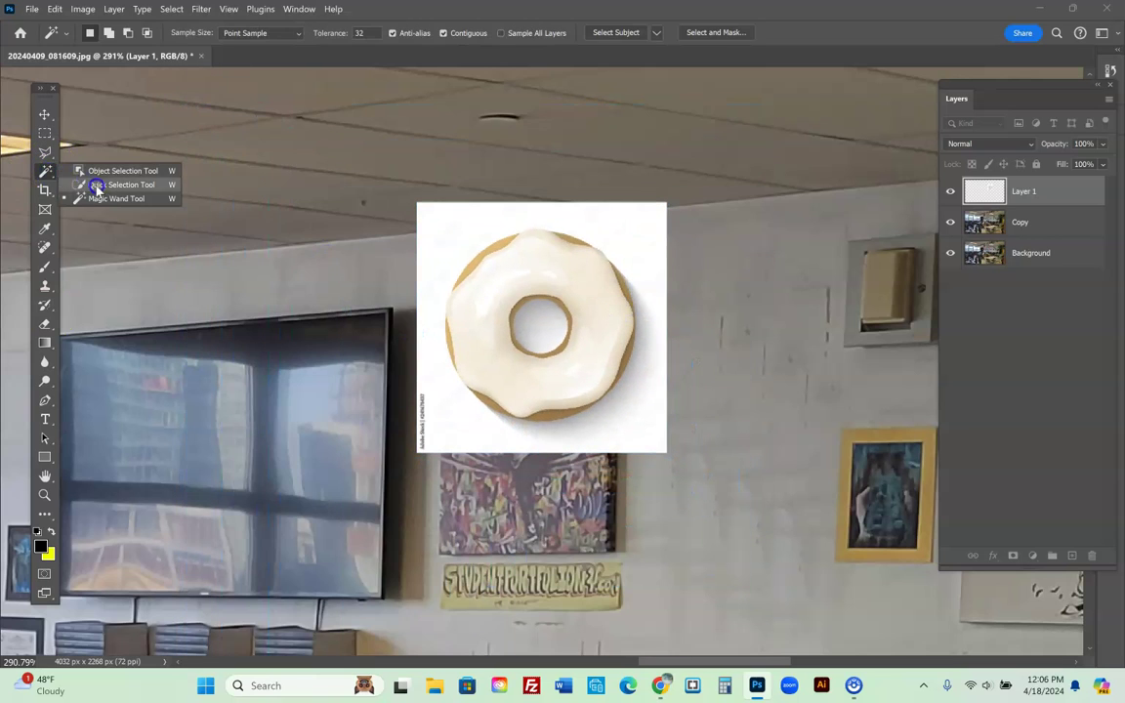
Use the Magic Wand to select and delete the donut's white background, grey shadow and hole fill.
{"action": "left_click", "coordinate": [105, 197]}
{"action": "left_click", "coordinate": [436, 227]}
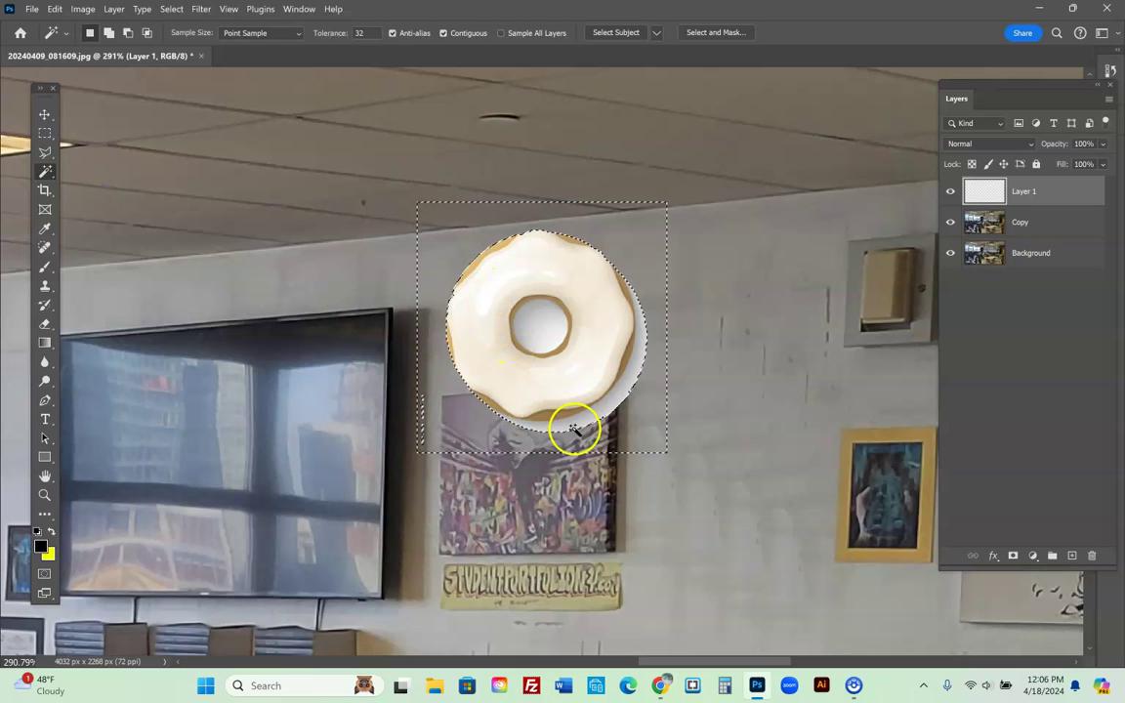
{"action": "left_click", "coordinate": [603, 416]}
{"action": "key", "text": "Delete"}
{"action": "left_click", "coordinate": [539, 327]}
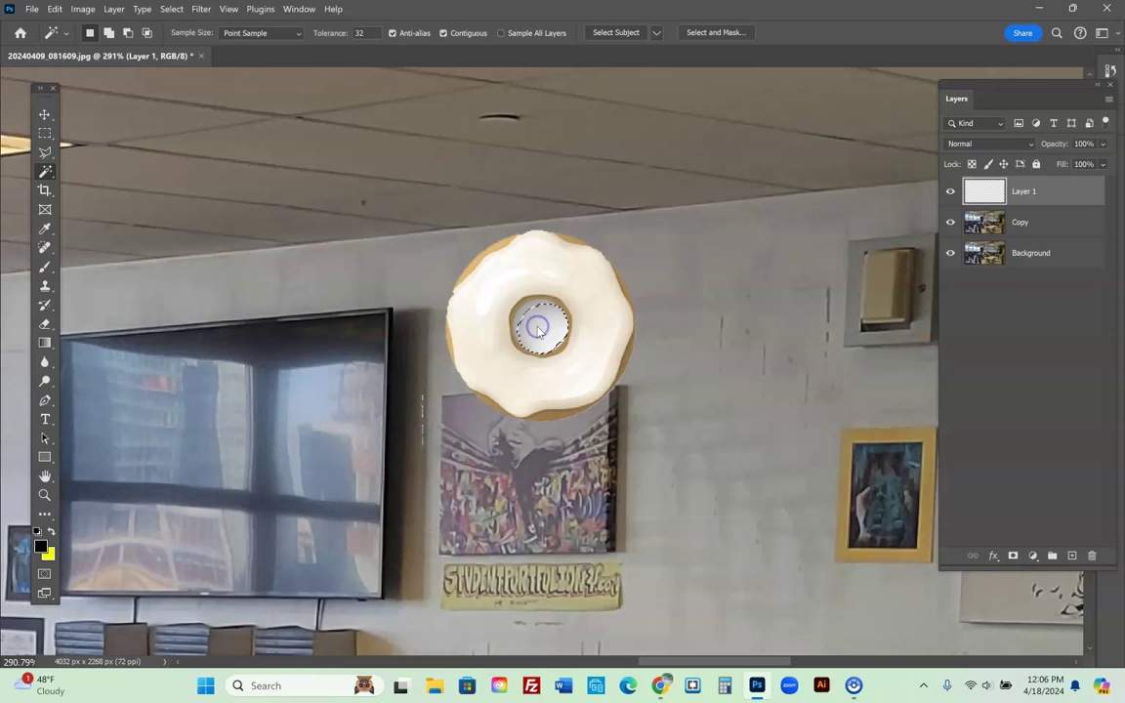
{"action": "key", "text": "Delete"}
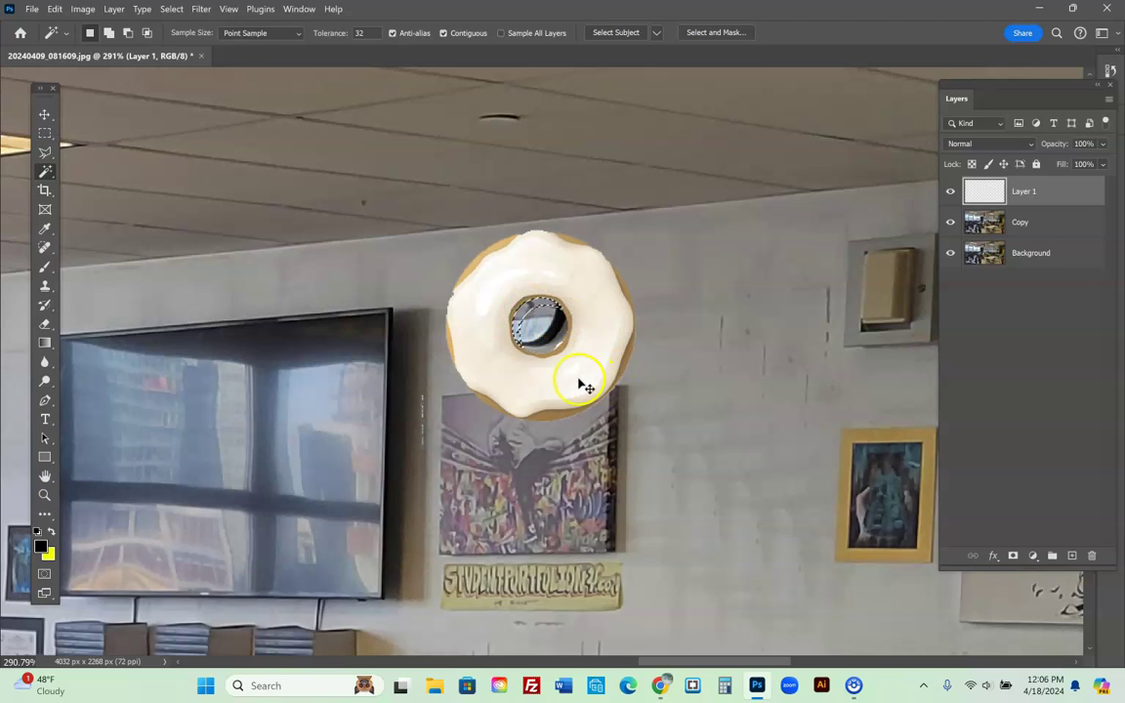
Scale the donut to about 44%, narrow its sides, and rotate it about 6.9°.
{"action": "key", "text": "ctrl+t"}
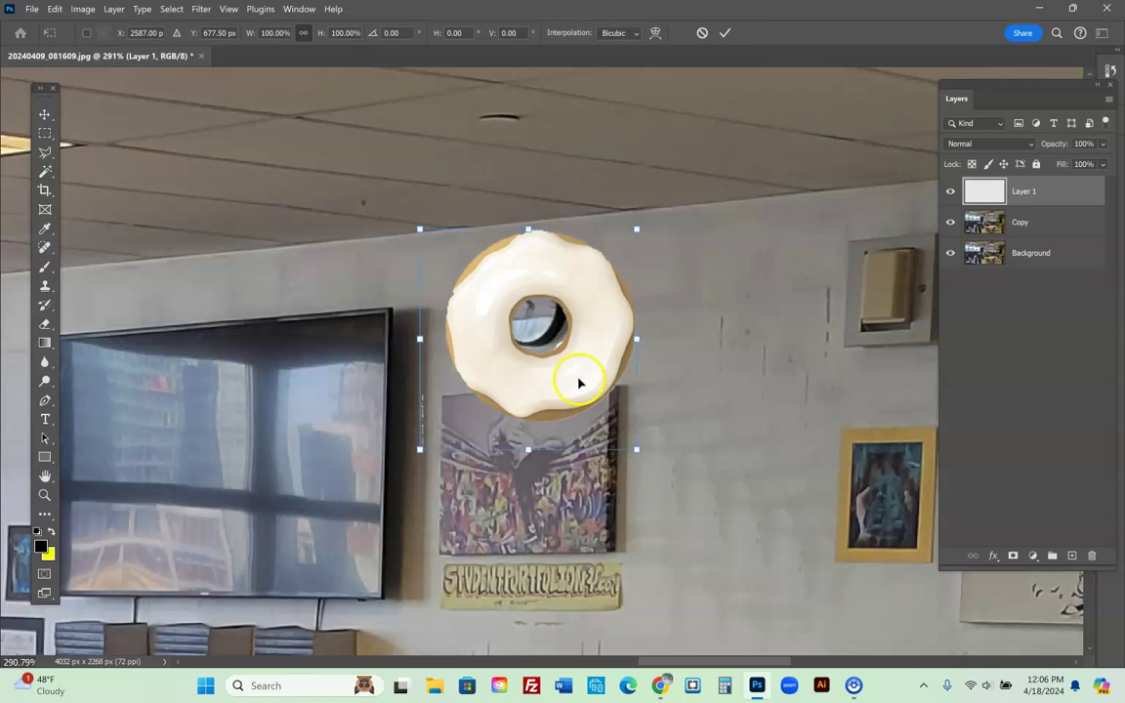
{"action": "mouse_move", "coordinate": [420, 231]}
{"action": "left_mouse_down"}
{"action": "mouse_move", "coordinate": [534, 356]}
{"action": "mouse_move", "coordinate": [511, 314]}
{"action": "mouse_move", "coordinate": [535, 334]}
{"action": "mouse_move", "coordinate": [518, 284]}
{"action": "left_mouse_up"}
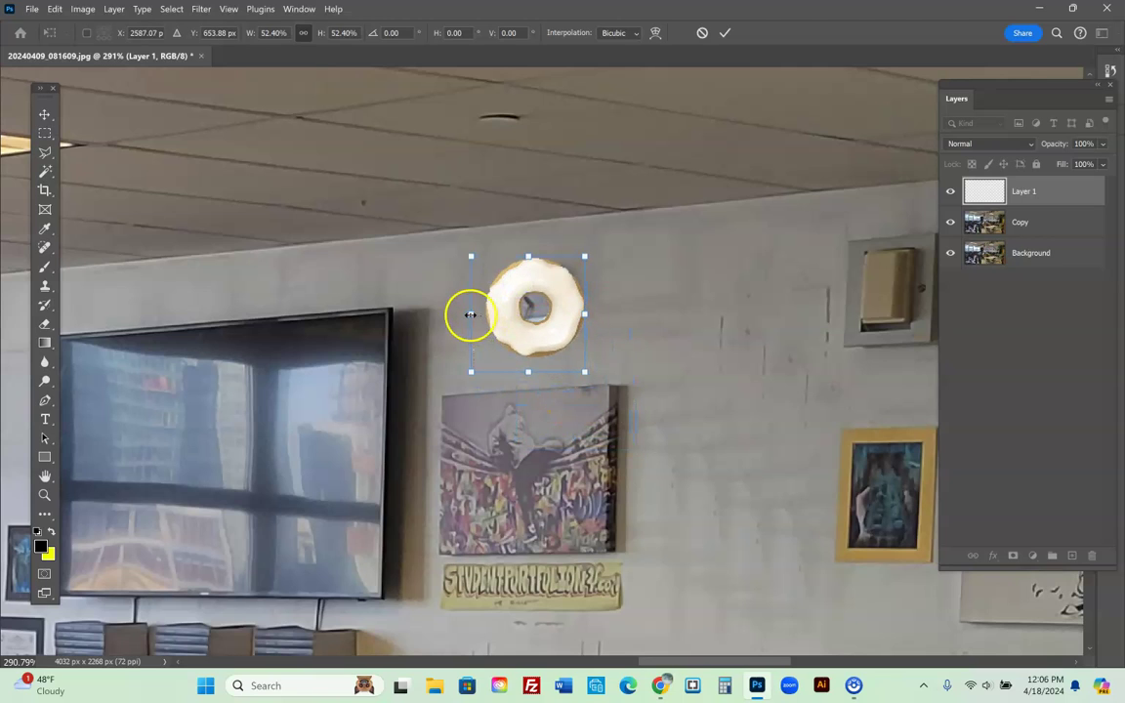
{"action": "left_click_drag", "start_coordinate": [470, 314], "coordinate": [486, 315]}
{"action": "mouse_move", "coordinate": [583, 313]}
{"action": "left_mouse_down"}
{"action": "mouse_move", "coordinate": [560, 310]}
{"action": "mouse_move", "coordinate": [577, 308]}
{"action": "left_mouse_up"}
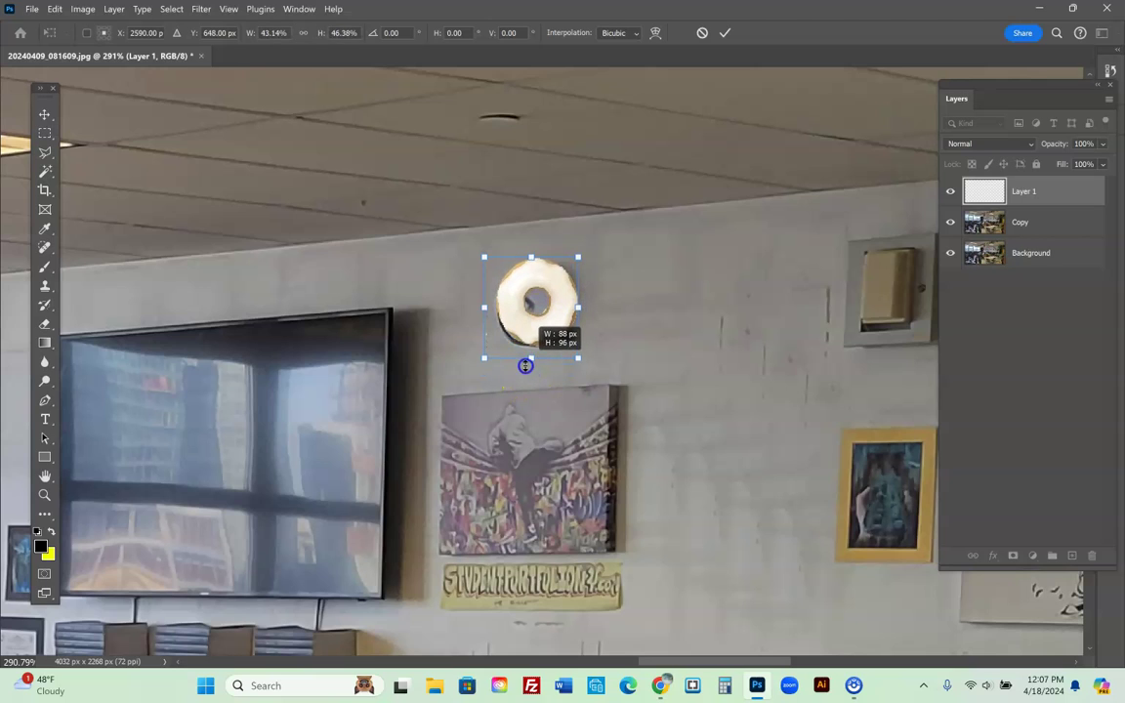
{"action": "mouse_move", "coordinate": [578, 389]}
{"action": "left_mouse_down"}
{"action": "mouse_move", "coordinate": [603, 295]}
{"action": "mouse_move", "coordinate": [600, 387]}
{"action": "left_mouse_up"}
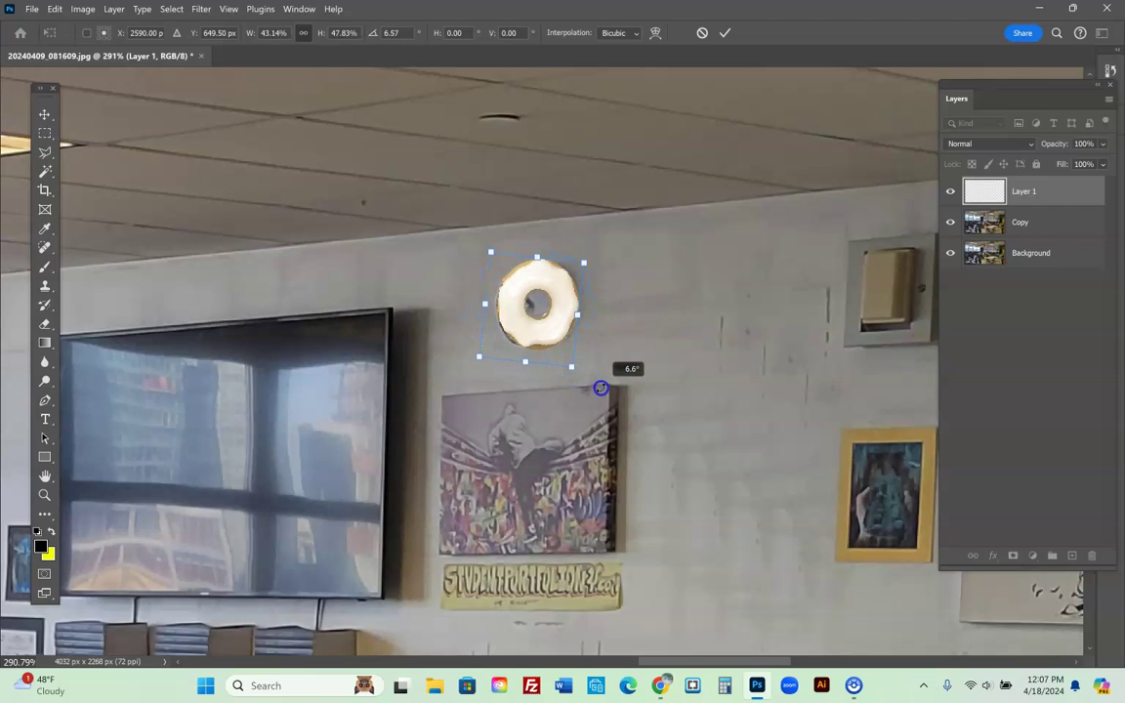
{"action": "left_click_drag", "start_coordinate": [552, 288], "coordinate": [553, 286]}
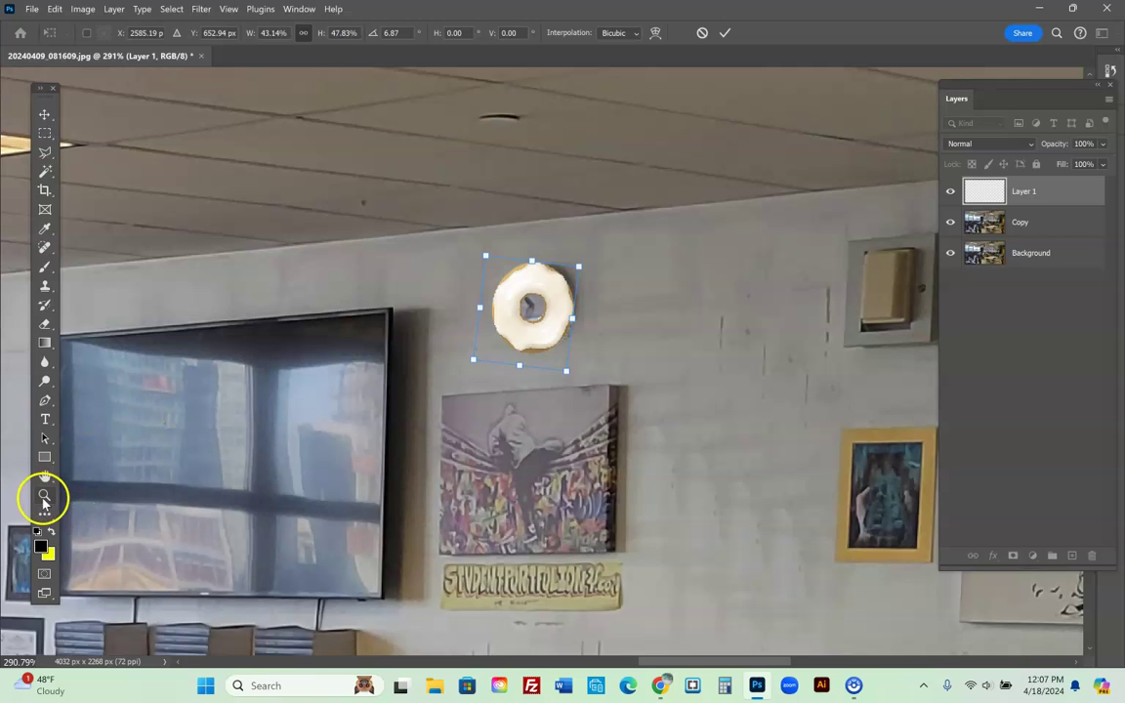
{"action": "double_click", "coordinate": [44, 495]}
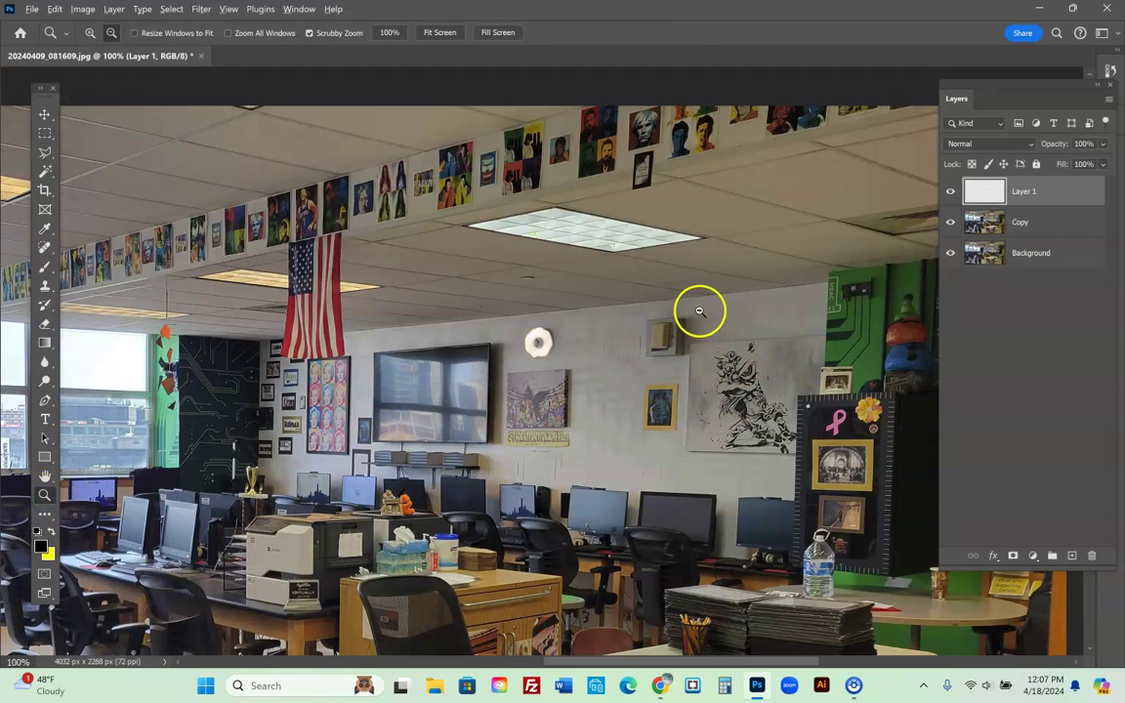
Zoom out and recentre the whole photo, then confirm Layer 1's new name Donut.
{"action": "left_click", "coordinate": [549, 366], "text": "alt"}
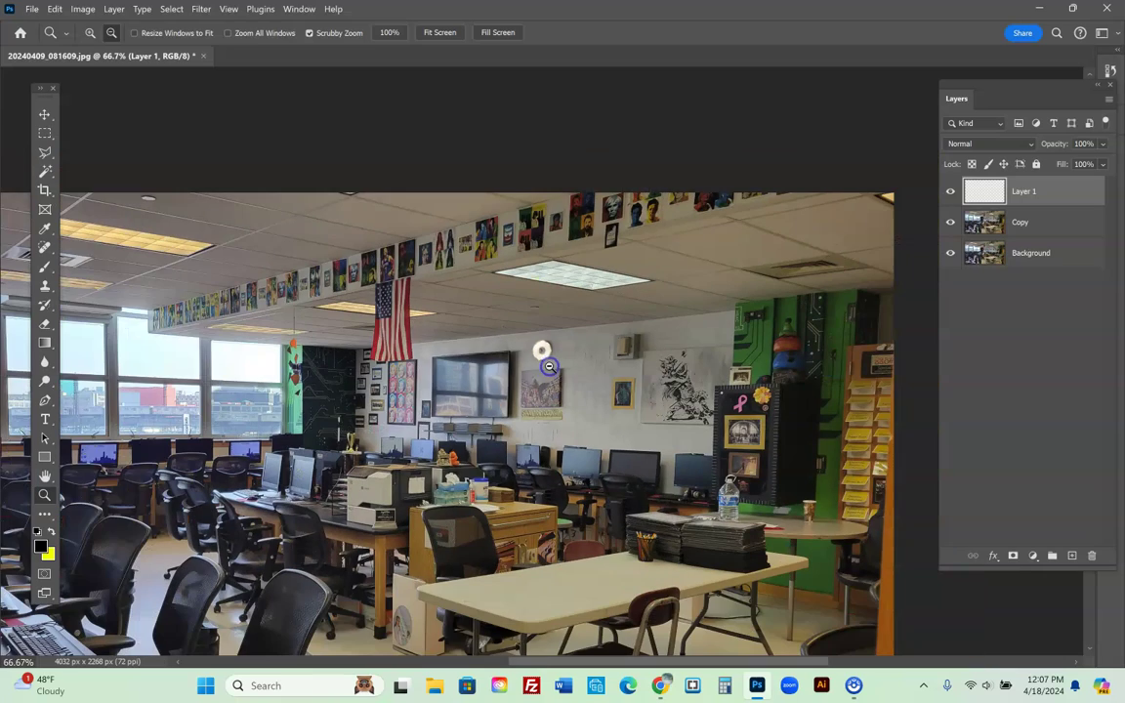
{"action": "left_click", "coordinate": [452, 477], "text": "alt"}
{"action": "scroll", "coordinate": [261, 502], "scroll_direction": "down", "scroll_amount": 3}
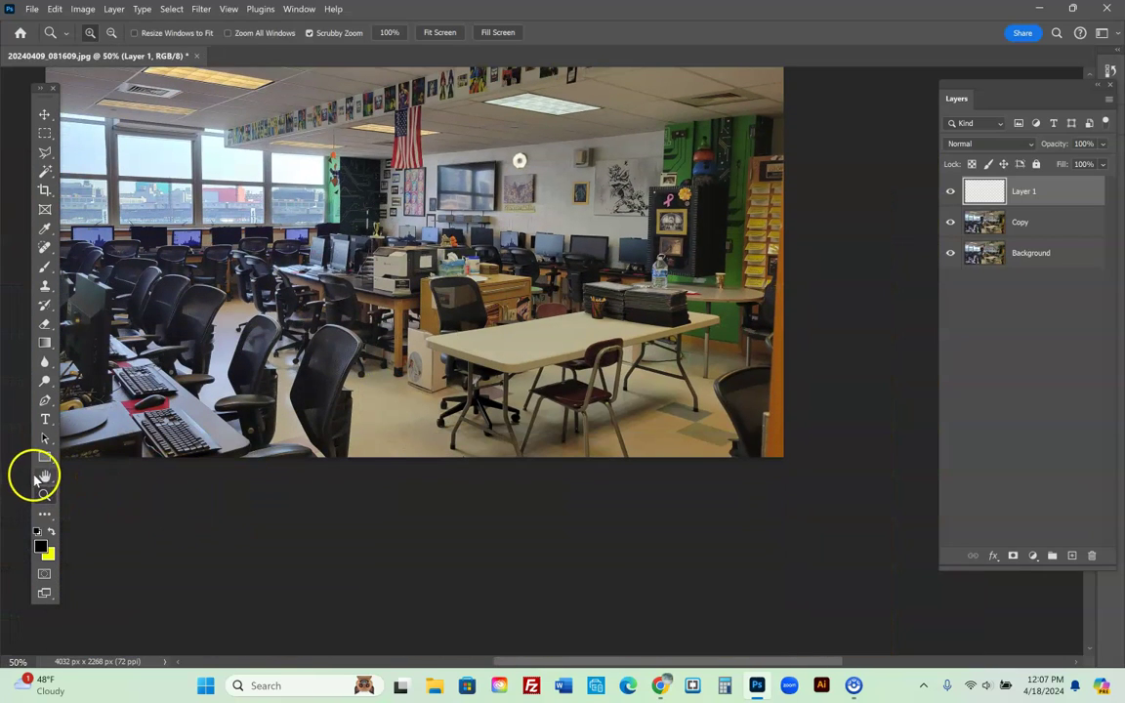
{"action": "left_click", "coordinate": [44, 476]}
{"action": "left_click_drag", "start_coordinate": [427, 319], "coordinate": [532, 402]}
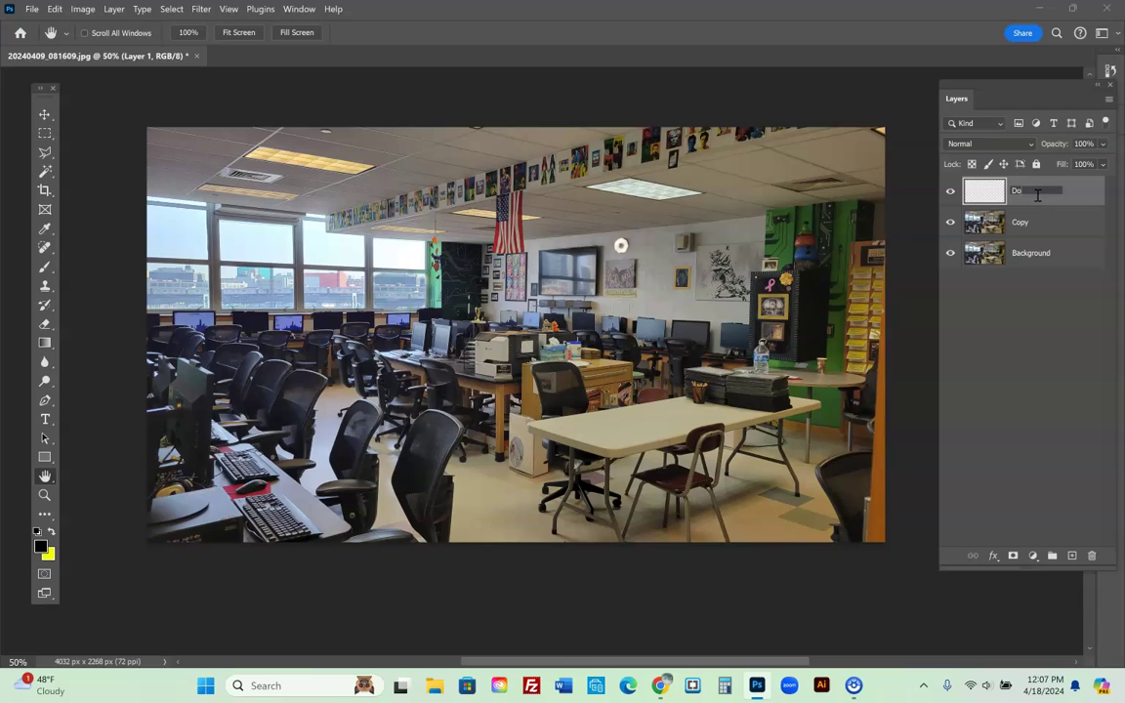
{"action": "left_click", "coordinate": [1006, 314]}
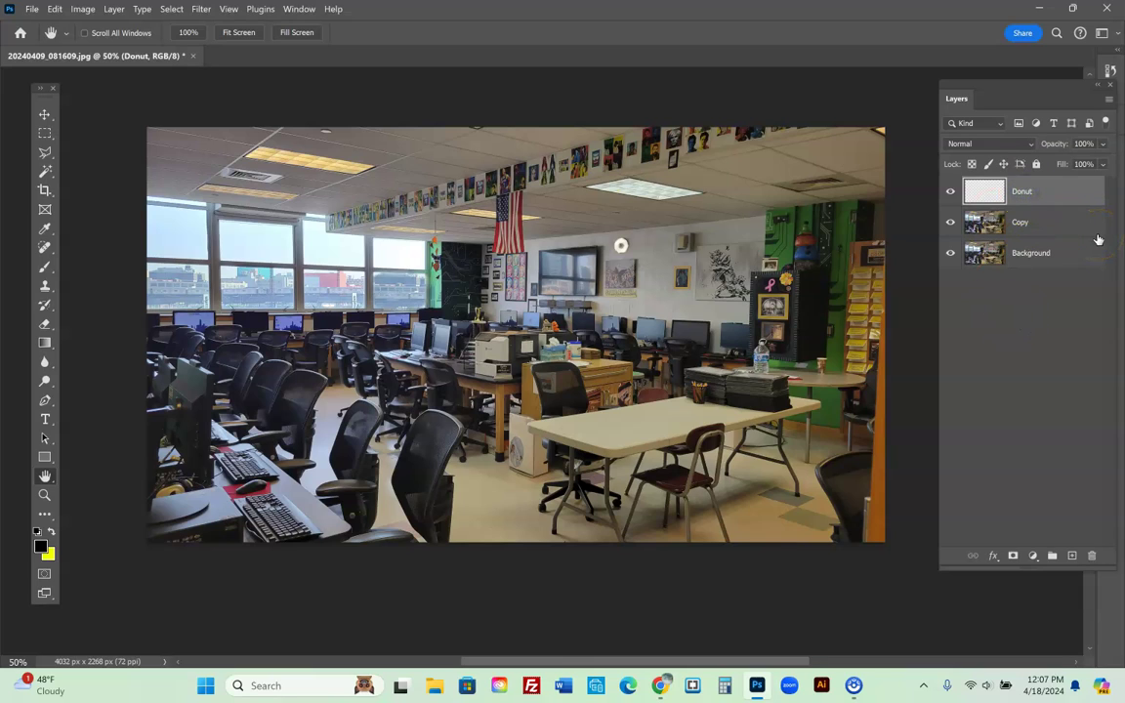
Apply Levels to the Donut layer with midtone 0.46 and output white 213.
{"action": "key", "text": "ctrl+l"}
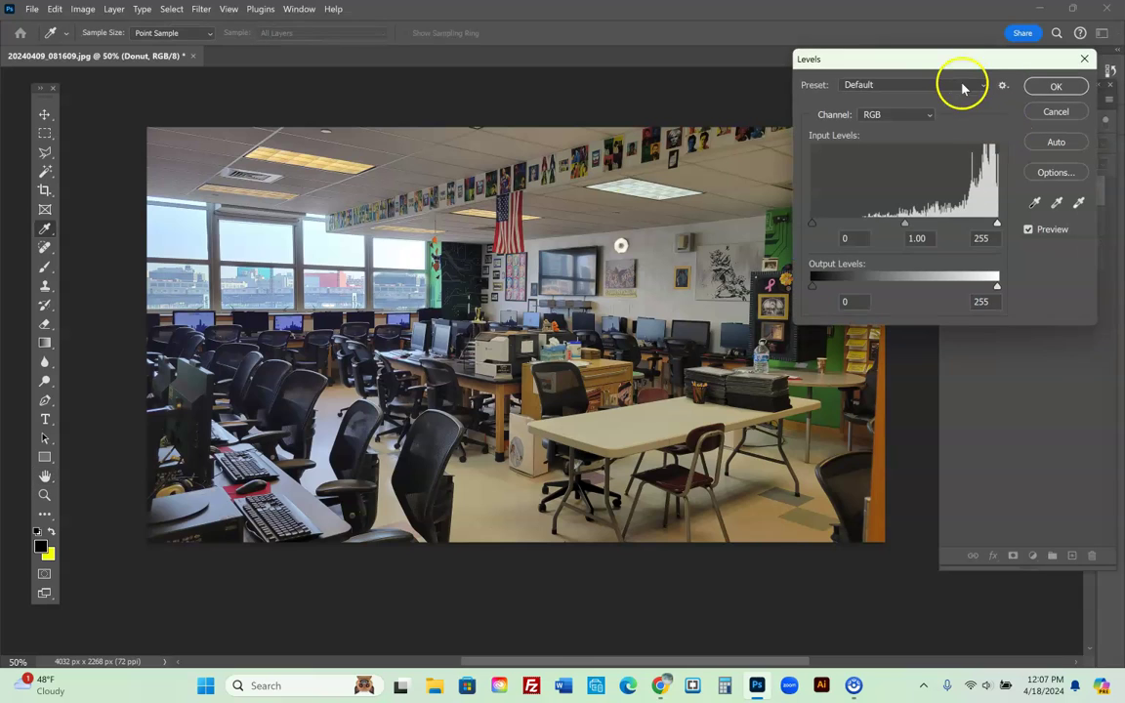
{"action": "left_click_drag", "start_coordinate": [992, 286], "coordinate": [996, 288]}
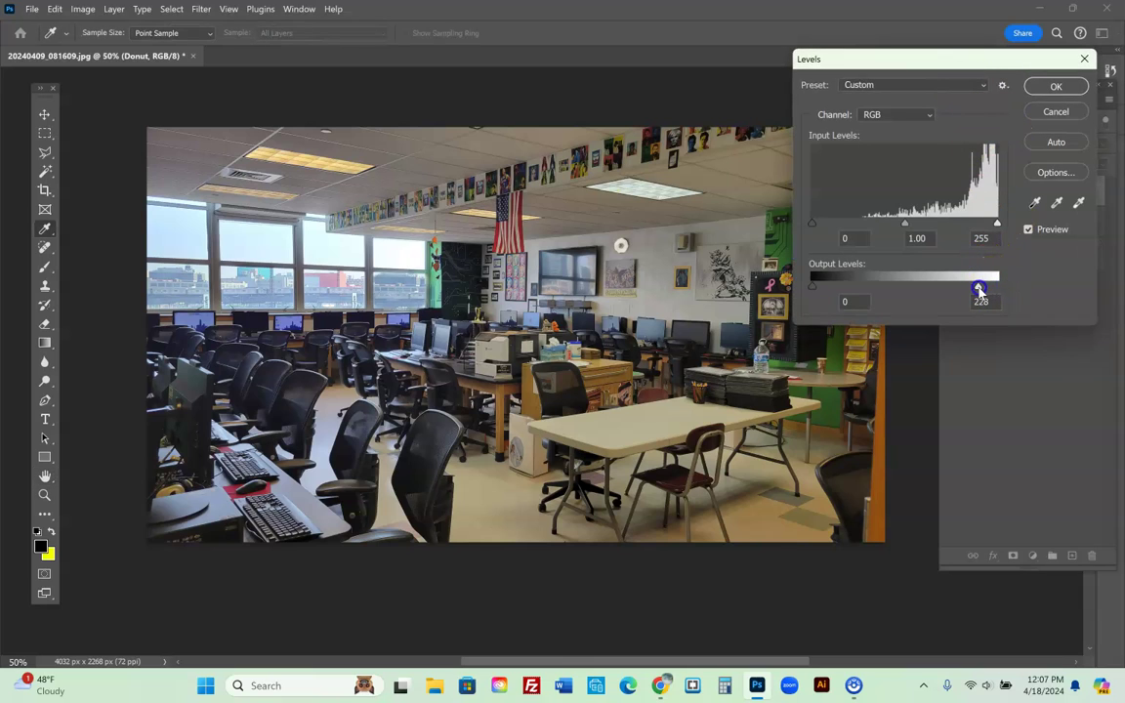
{"action": "left_click_drag", "start_coordinate": [905, 224], "coordinate": [913, 226]}
{"action": "left_click", "coordinate": [996, 287]}
{"action": "left_click", "coordinate": [1064, 86]}
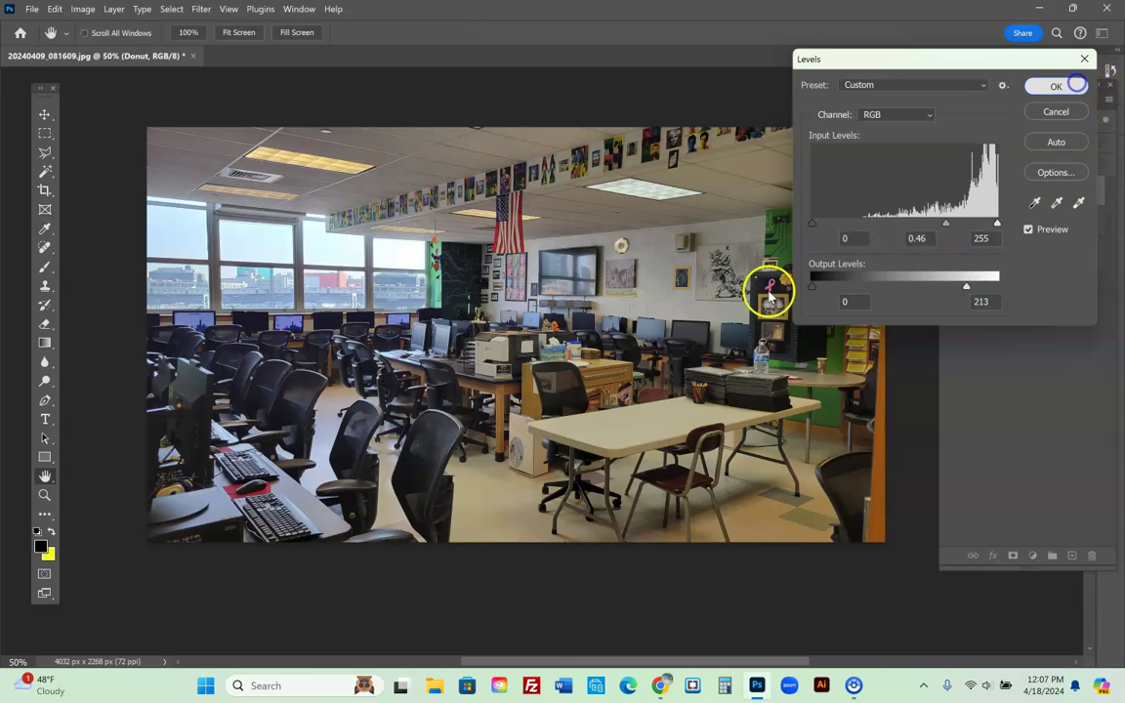
Compare the Donut layer on and off, then copy the Pixabay Dominican flag image from Chrome.
{"action": "left_click", "coordinate": [950, 192]}
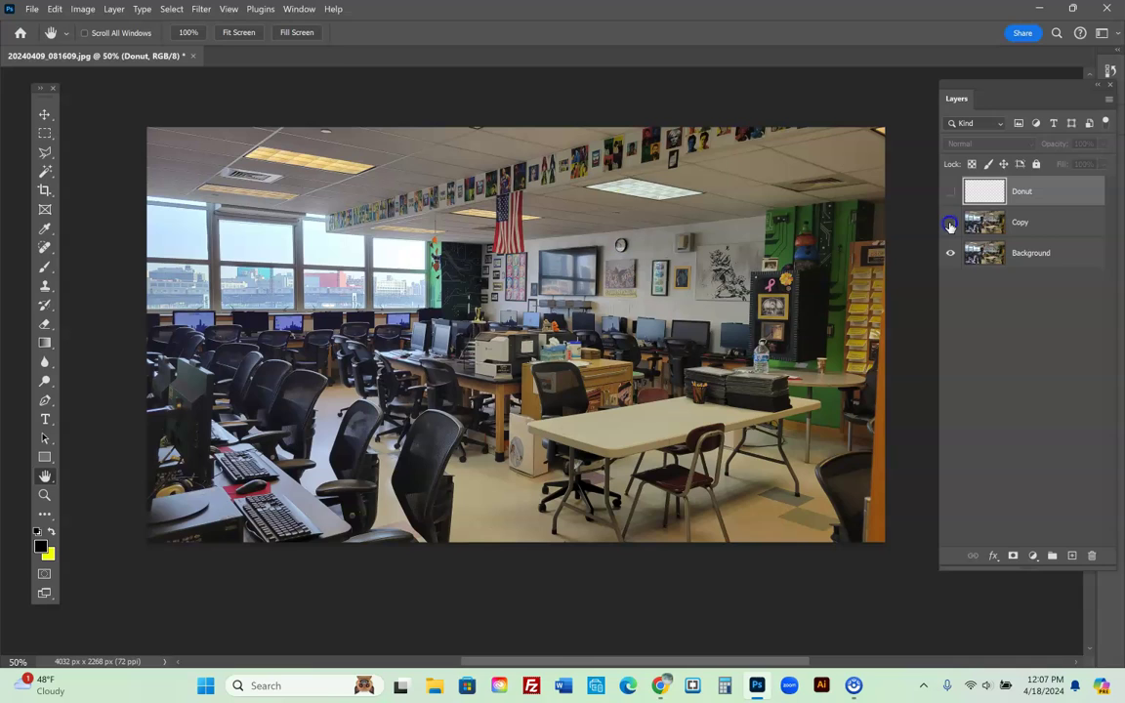
{"action": "left_click", "coordinate": [951, 189]}
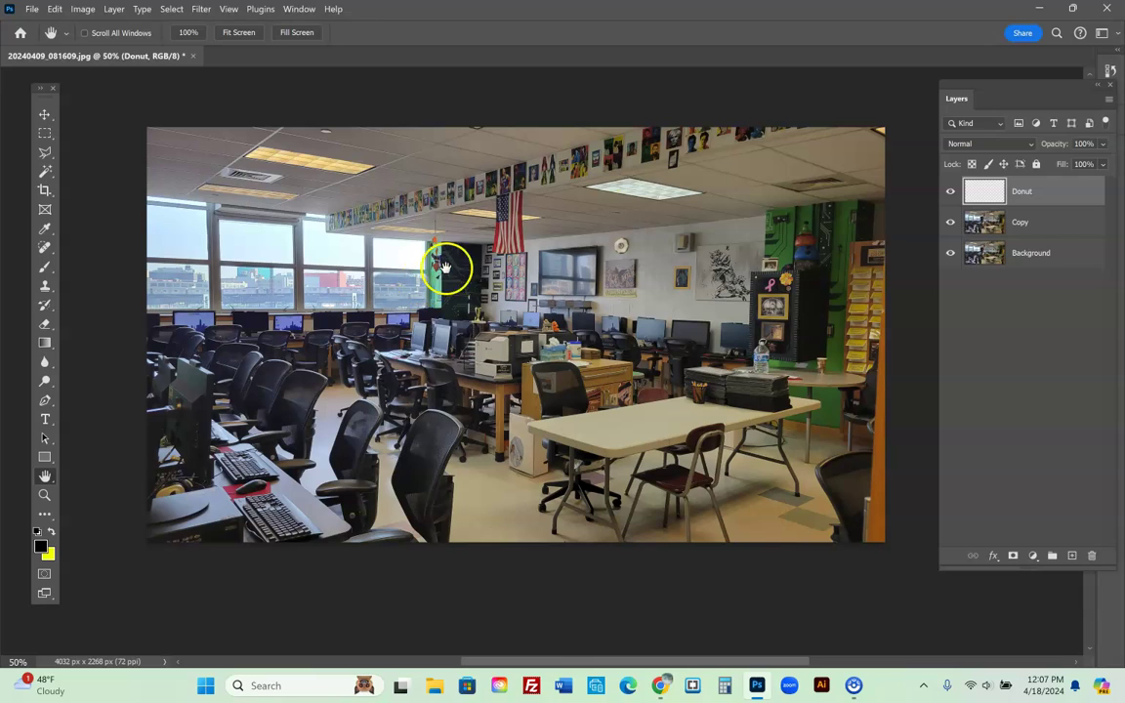
{"action": "left_click", "coordinate": [660, 683]}
{"action": "left_click", "coordinate": [275, 18]}
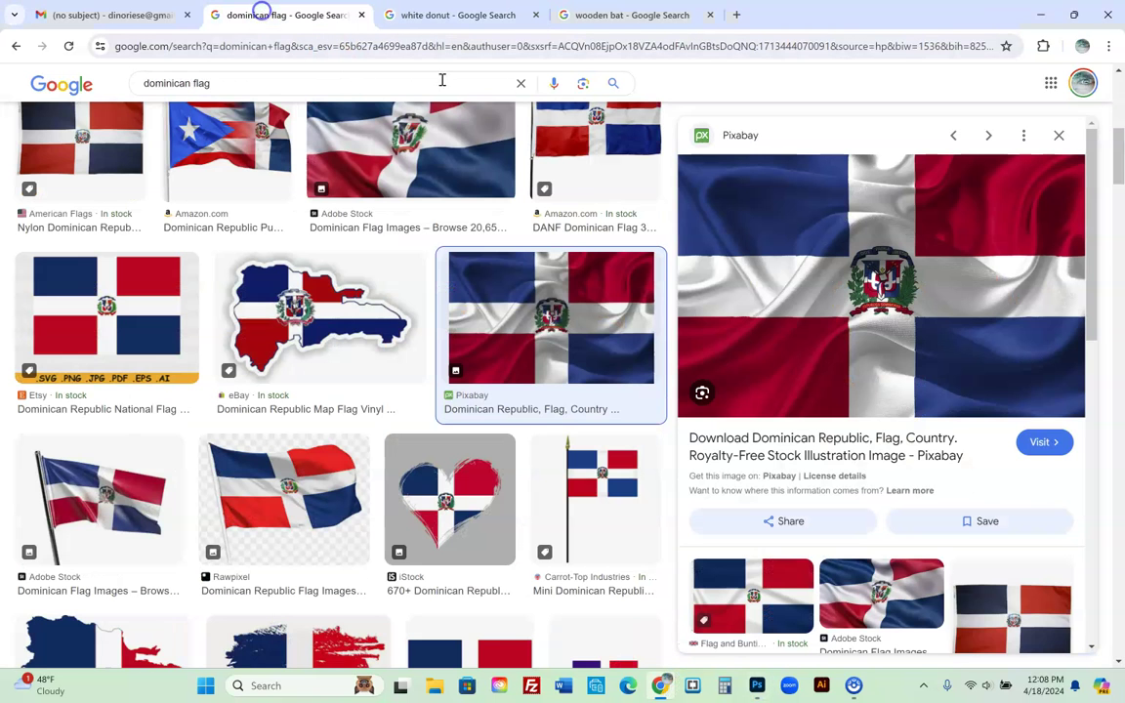
{"action": "right_click", "coordinate": [836, 277]}
{"action": "left_click", "coordinate": [915, 487]}
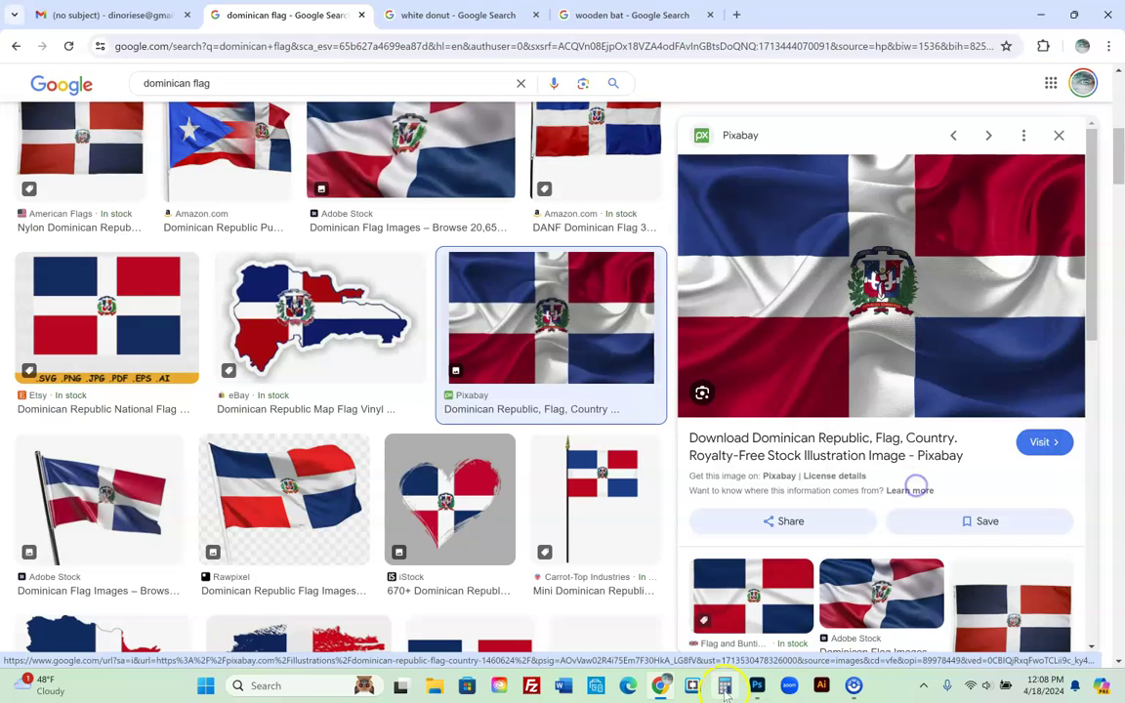
{"action": "left_click", "coordinate": [682, 532]}
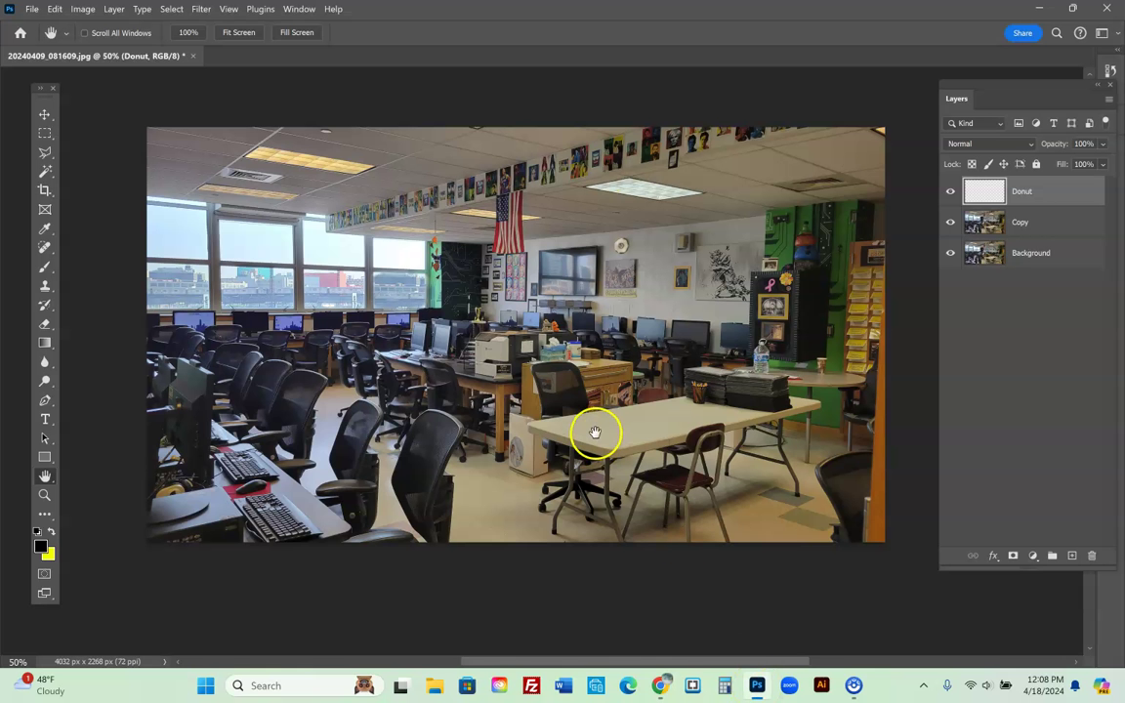
Paste the Dominican flag as a new layer, rotate it 90° to hang vertically, and shrink it.
{"action": "key", "text": "ctrl+v"}
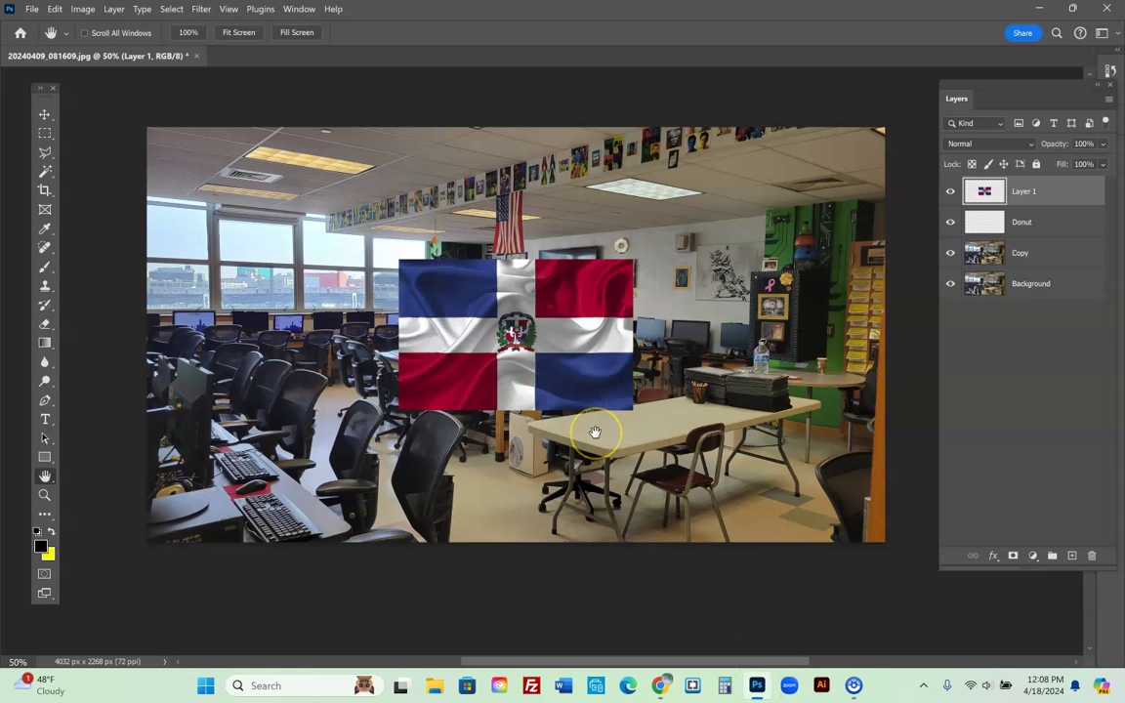
{"action": "key", "text": "ctrl+t"}
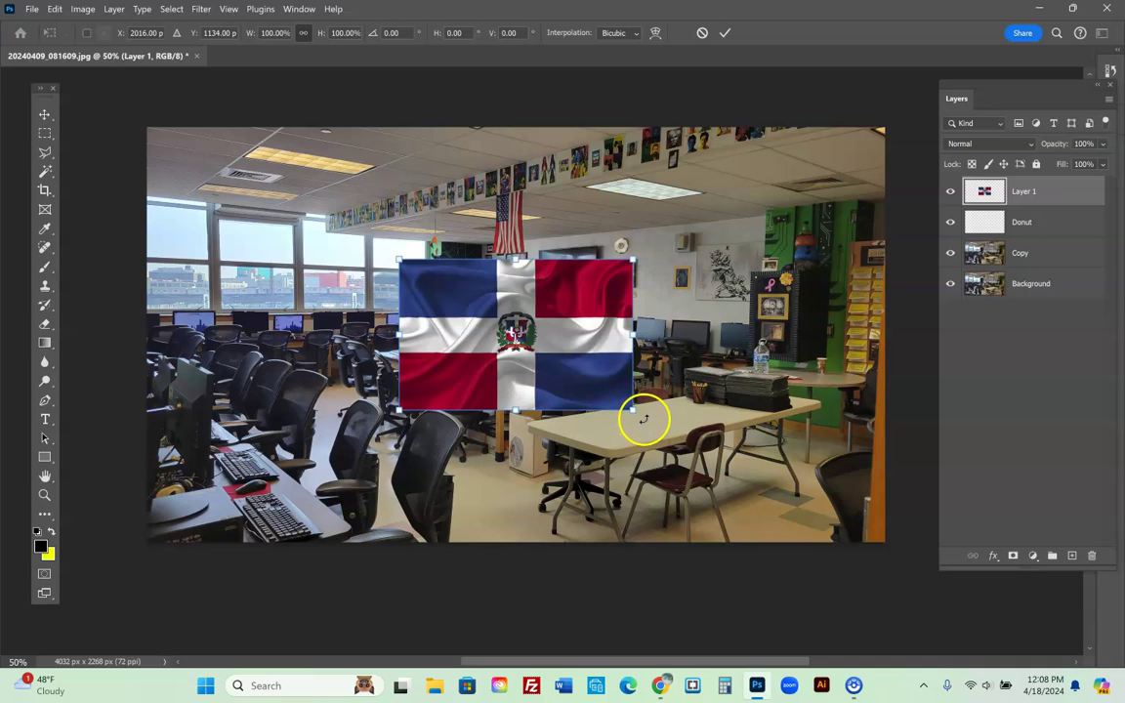
{"action": "left_click_drag", "start_coordinate": [643, 419], "coordinate": [433, 456]}
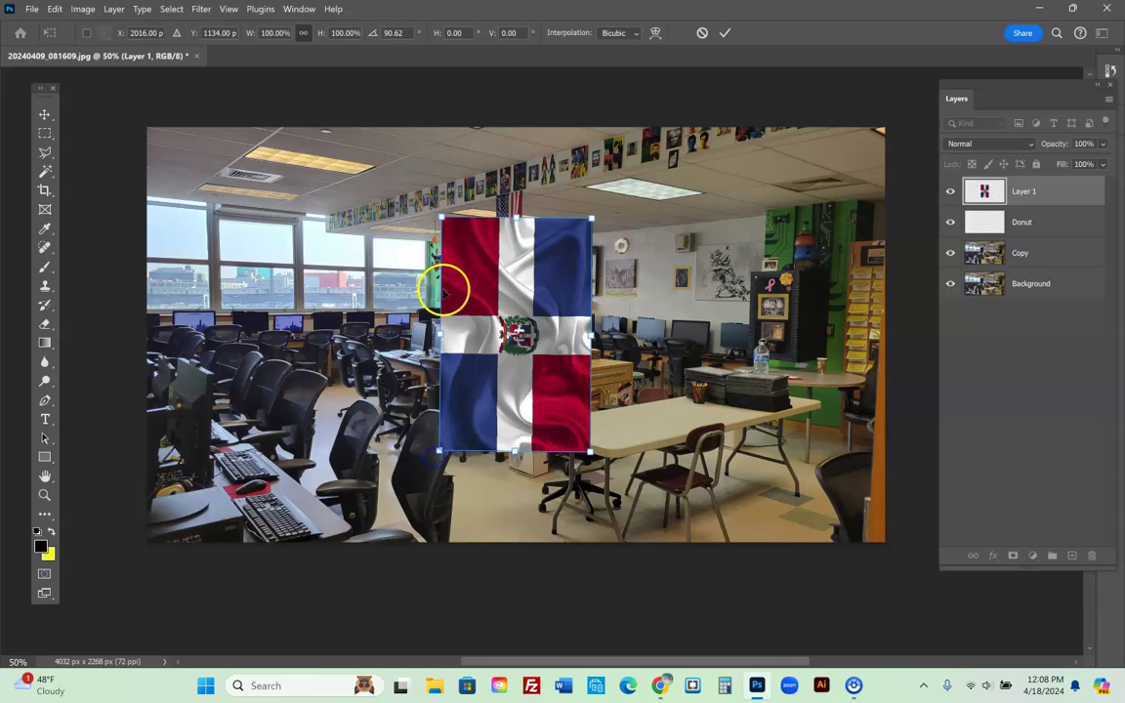
{"action": "left_click_drag", "start_coordinate": [440, 213], "coordinate": [522, 224]}
Commit the flag's placement at the ceiling and rename Layer 1 to Flag.
{"action": "left_click", "coordinate": [44, 495]}
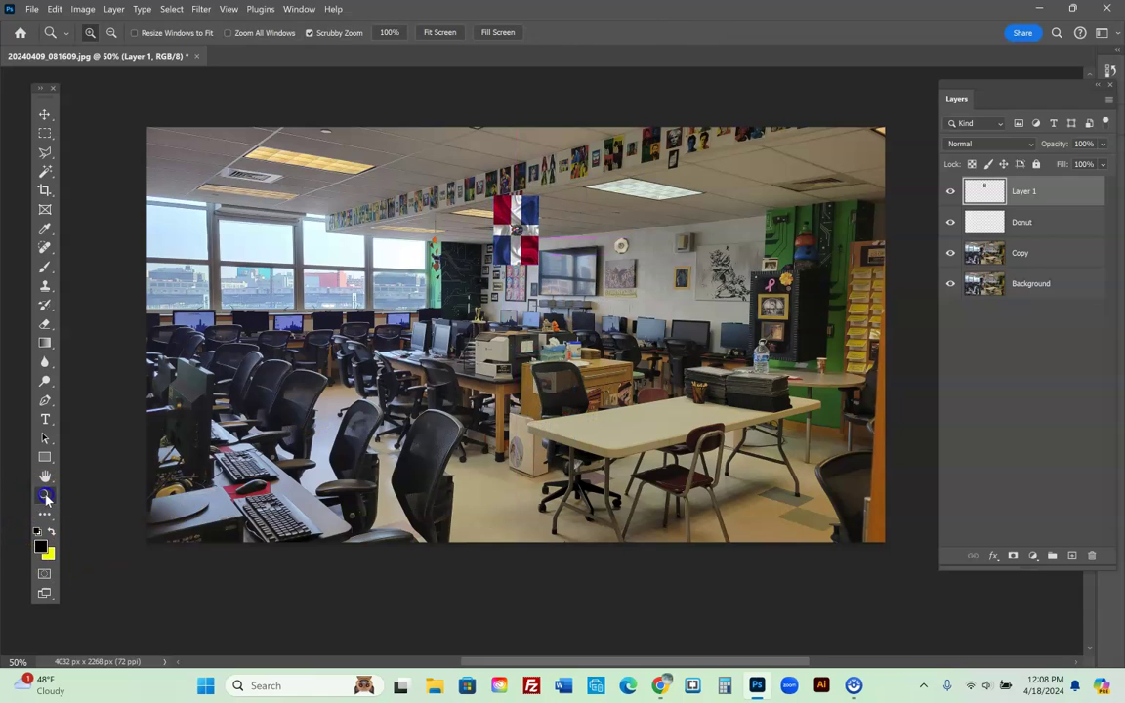
{"action": "left_click_drag", "start_coordinate": [515, 205], "coordinate": [625, 235]}
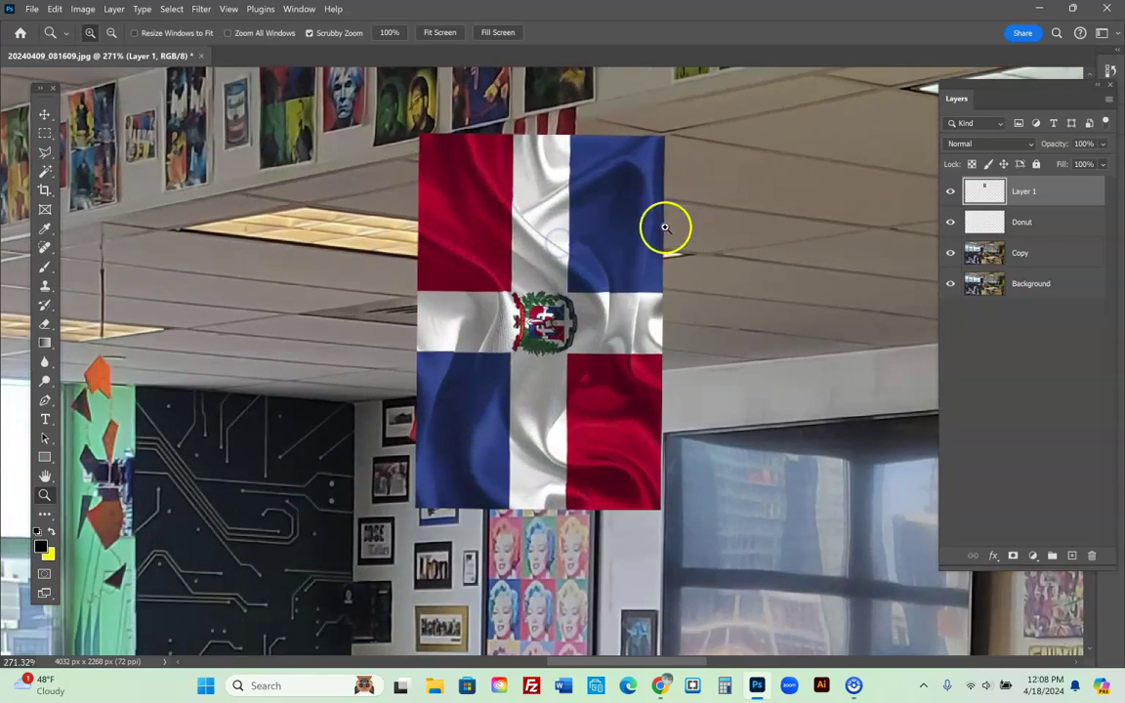
{"action": "key", "text": "ctrl+t"}
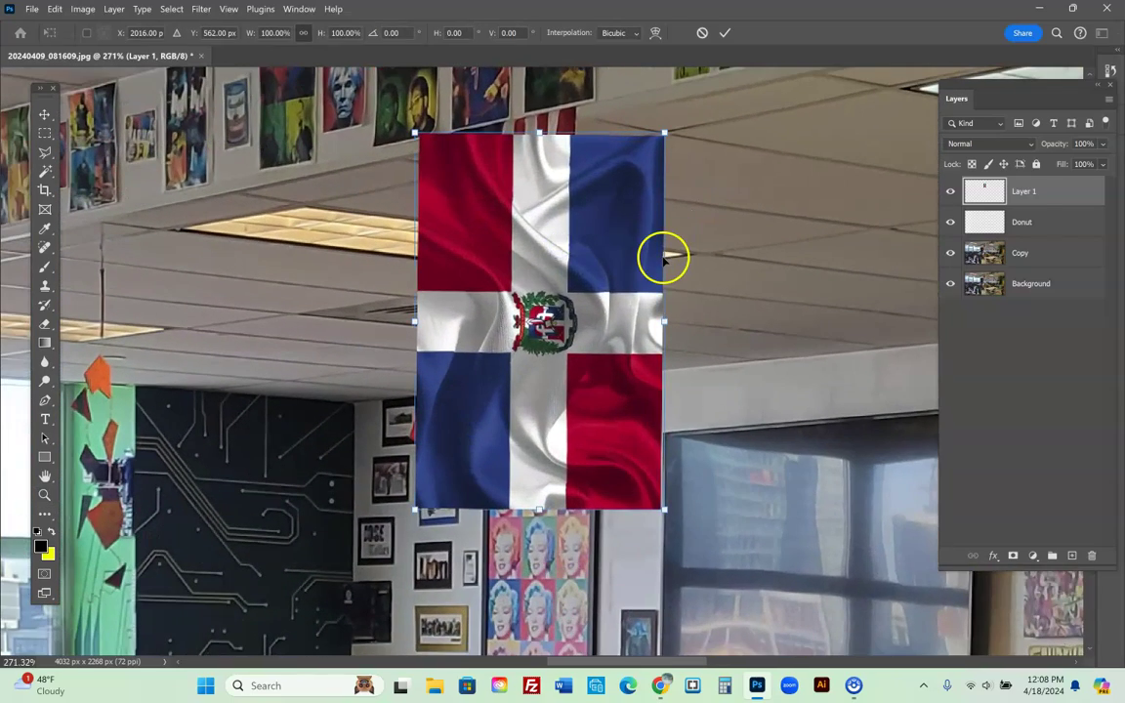
{"action": "double_click", "coordinate": [1025, 191]}
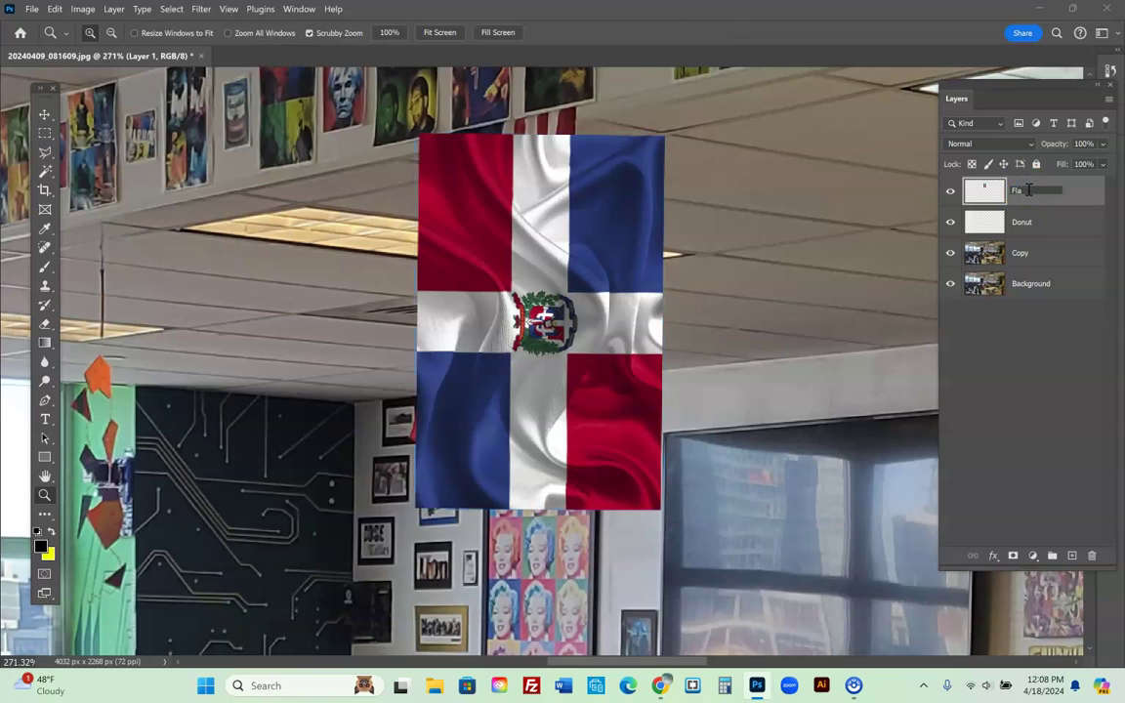
{"action": "left_click", "coordinate": [1015, 312]}
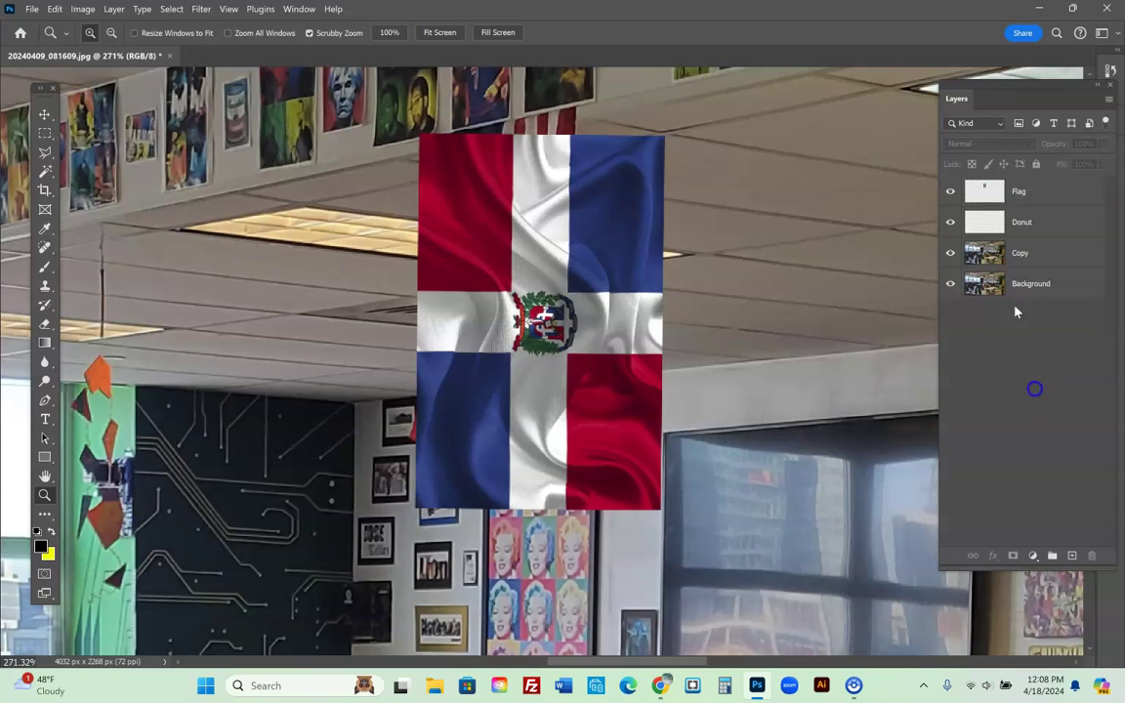
Distort the Flag layer's four corners so it covers the American flag at a slight angle.
{"action": "left_click", "coordinate": [1036, 201]}
{"action": "key", "text": "ctrl+t"}
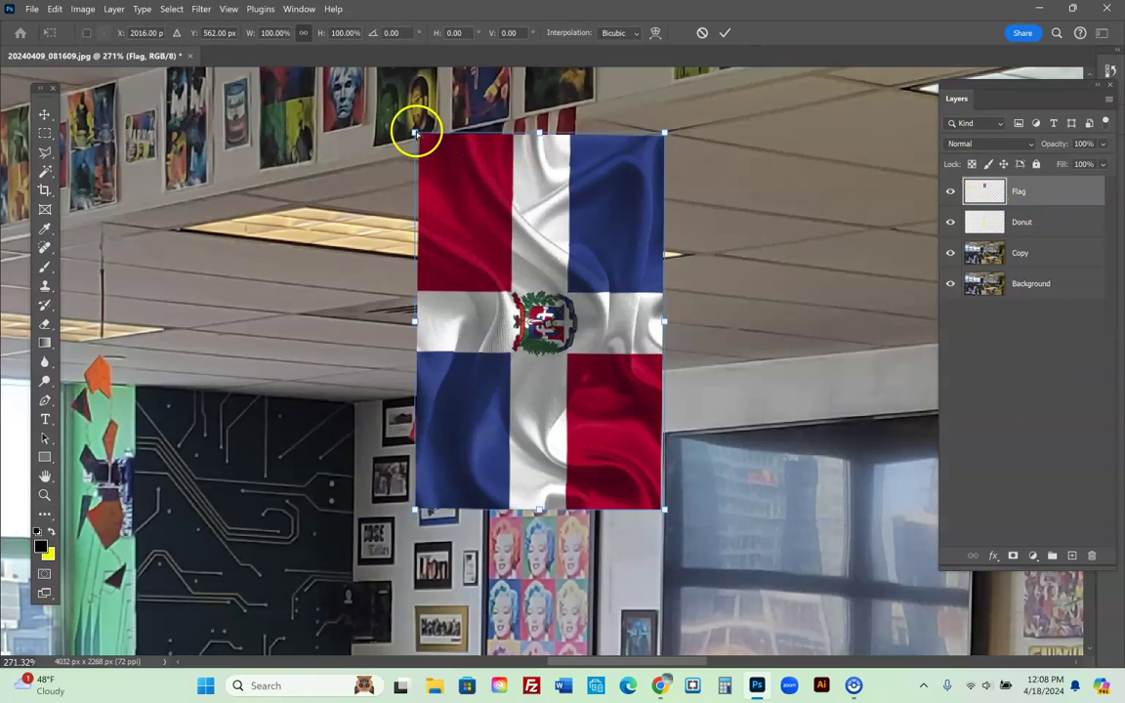
{"action": "mouse_move", "coordinate": [415, 131]}
{"action": "left_mouse_down"}
{"action": "mouse_move", "coordinate": [429, 138]}
{"action": "mouse_move", "coordinate": [422, 178]}
{"action": "mouse_move", "coordinate": [396, 166]}
{"action": "mouse_move", "coordinate": [432, 171]}
{"action": "mouse_move", "coordinate": [397, 171]}
{"action": "mouse_move", "coordinate": [431, 143]}
{"action": "mouse_move", "coordinate": [427, 132]}
{"action": "left_mouse_up"}
{"action": "left_click_drag", "start_coordinate": [665, 134], "coordinate": [574, 106]}
{"action": "left_click_drag", "start_coordinate": [662, 507], "coordinate": [583, 437]}
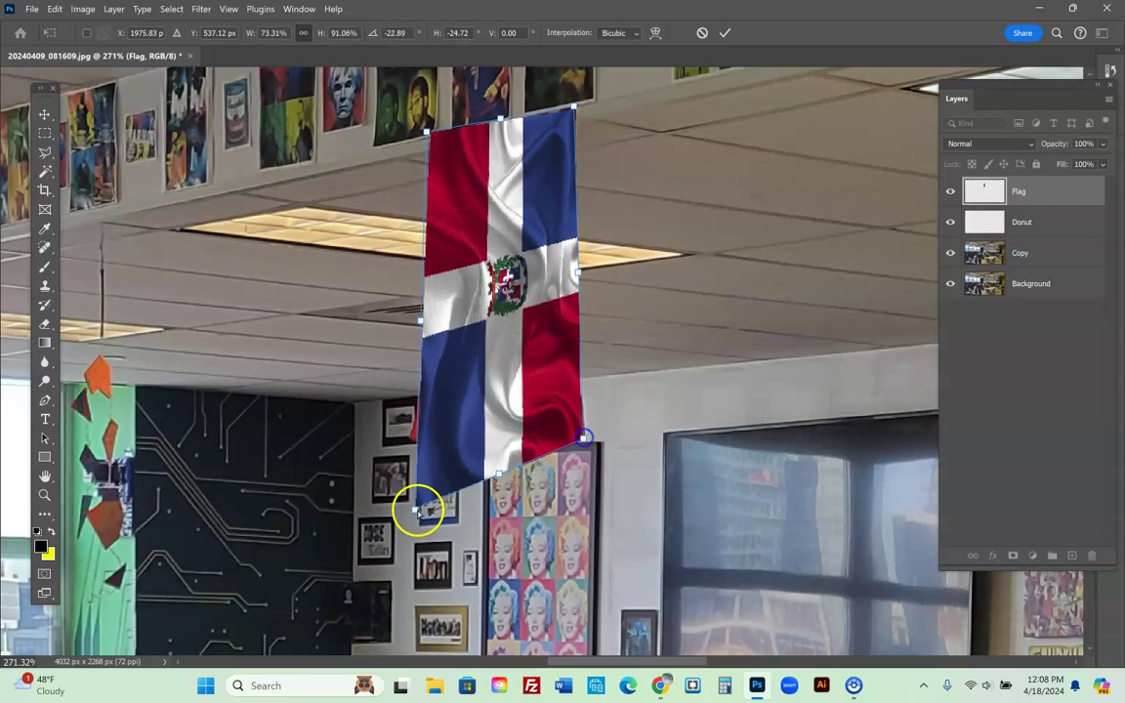
{"action": "left_click_drag", "start_coordinate": [418, 510], "coordinate": [405, 442]}
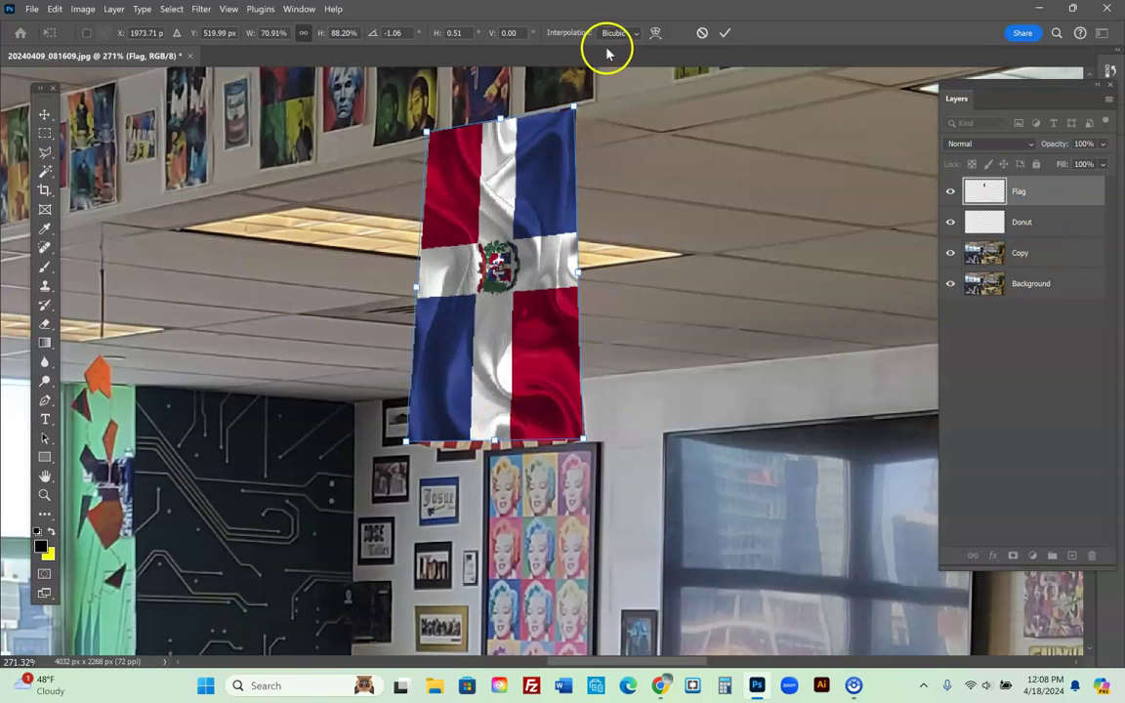
{"action": "left_click", "coordinate": [655, 32]}
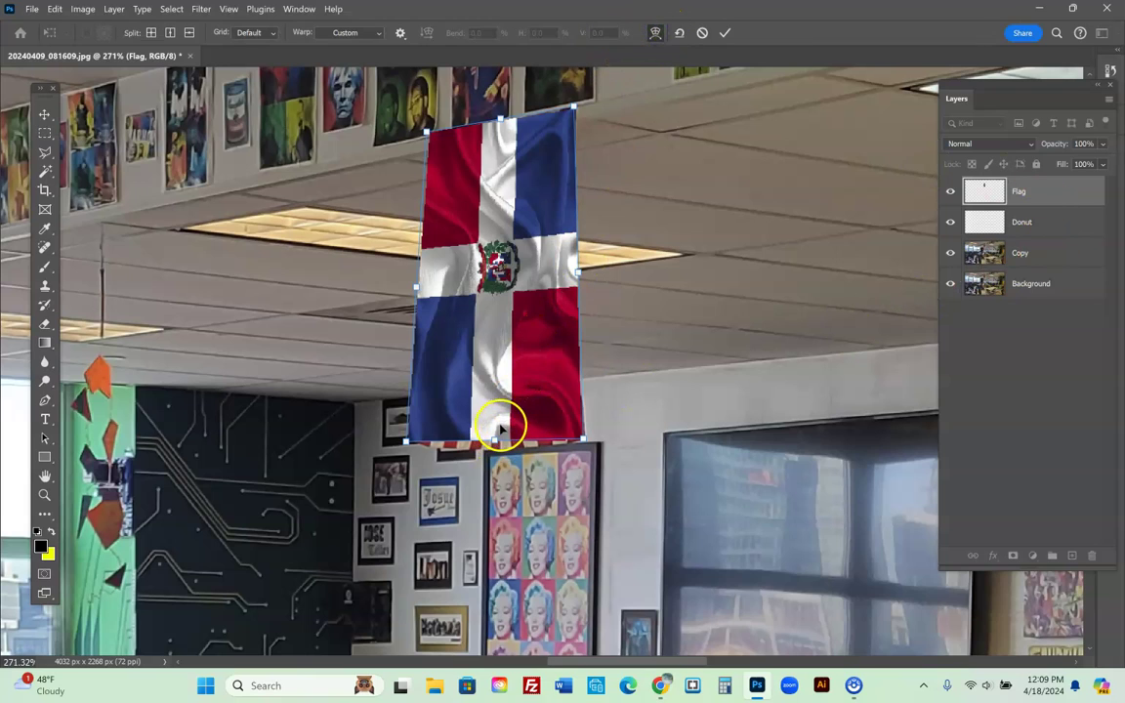
Warp the flag's bottom edge into a gentle bulge, commit it, and view at 100%.
{"action": "left_click_drag", "start_coordinate": [495, 430], "coordinate": [495, 434]}
{"action": "left_click", "coordinate": [44, 115]}
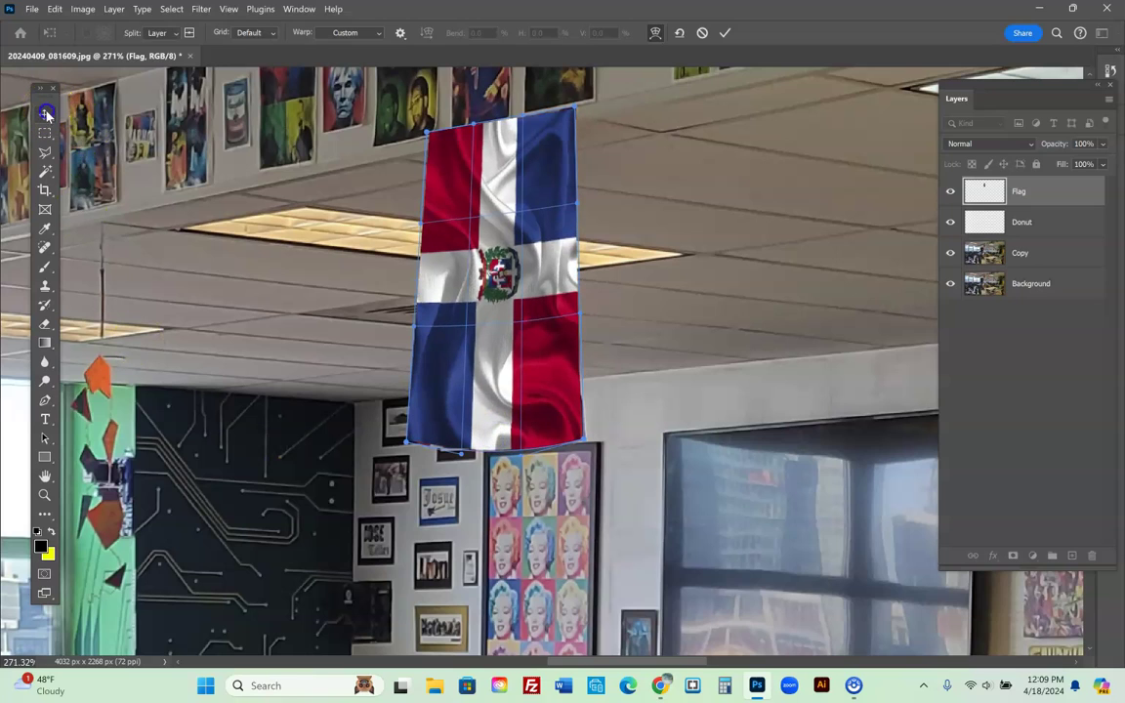
{"action": "double_click", "coordinate": [44, 495]}
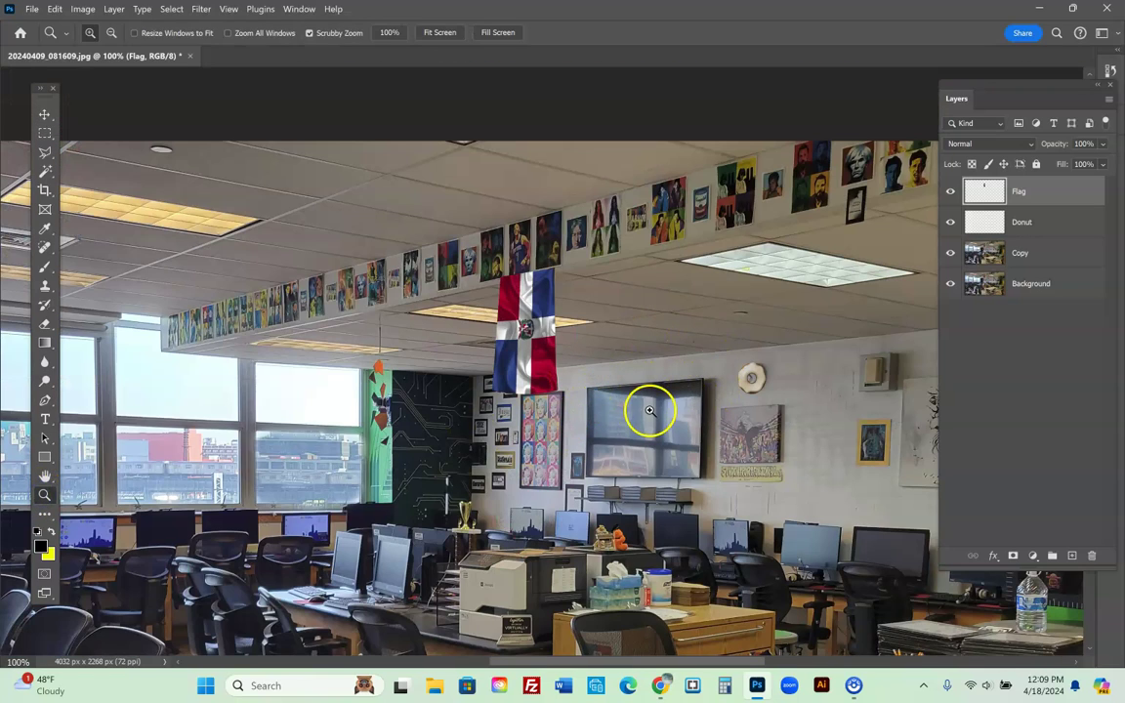
Zoom out to 50% and bring up Levels for the Flag layer.
{"action": "left_click", "coordinate": [520, 394], "text": "alt"}
{"action": "left_click", "coordinate": [586, 400], "text": "alt"}
{"action": "scroll", "coordinate": [567, 469], "scroll_direction": "down", "scroll_amount": 1}
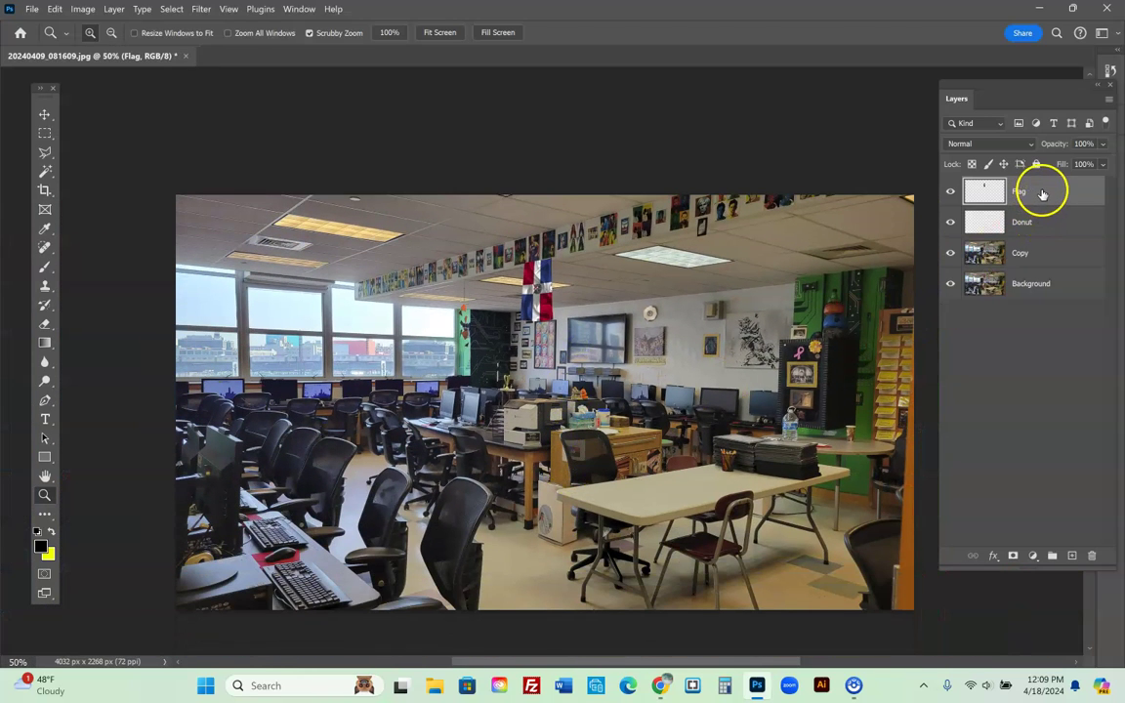
{"action": "key", "text": "ctrl+l"}
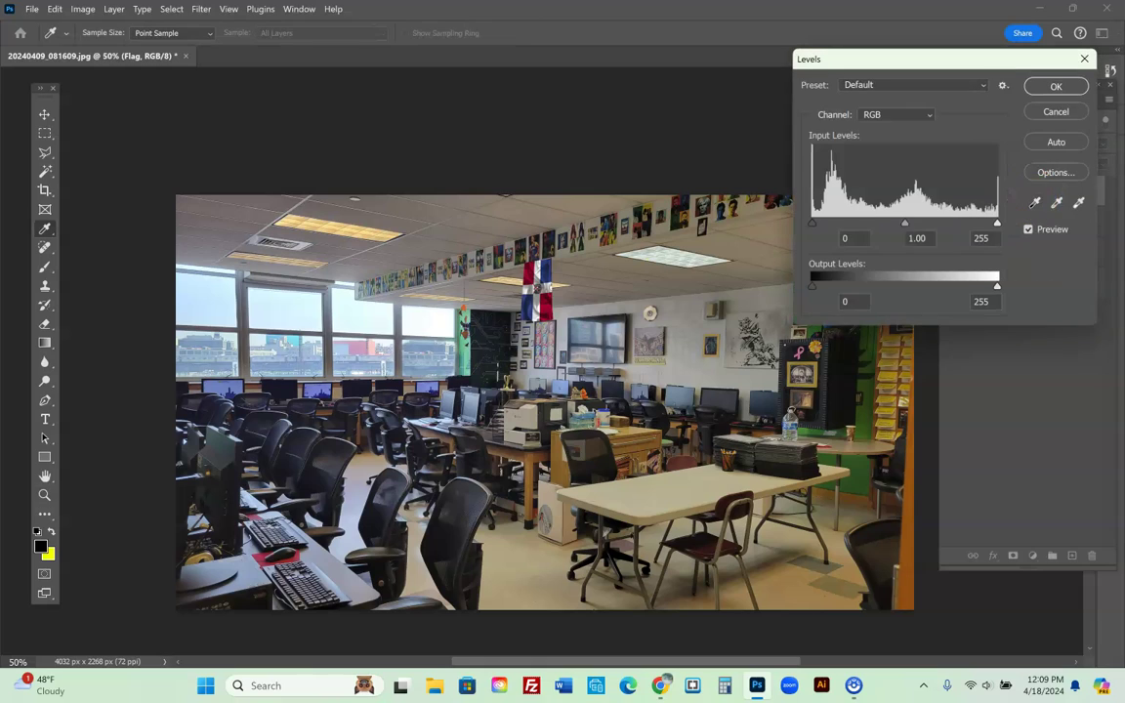
Set the Flag layer's Levels to black input 0 and midtone 0.95, then apply.
{"action": "left_click_drag", "start_coordinate": [900, 224], "coordinate": [879, 226]}
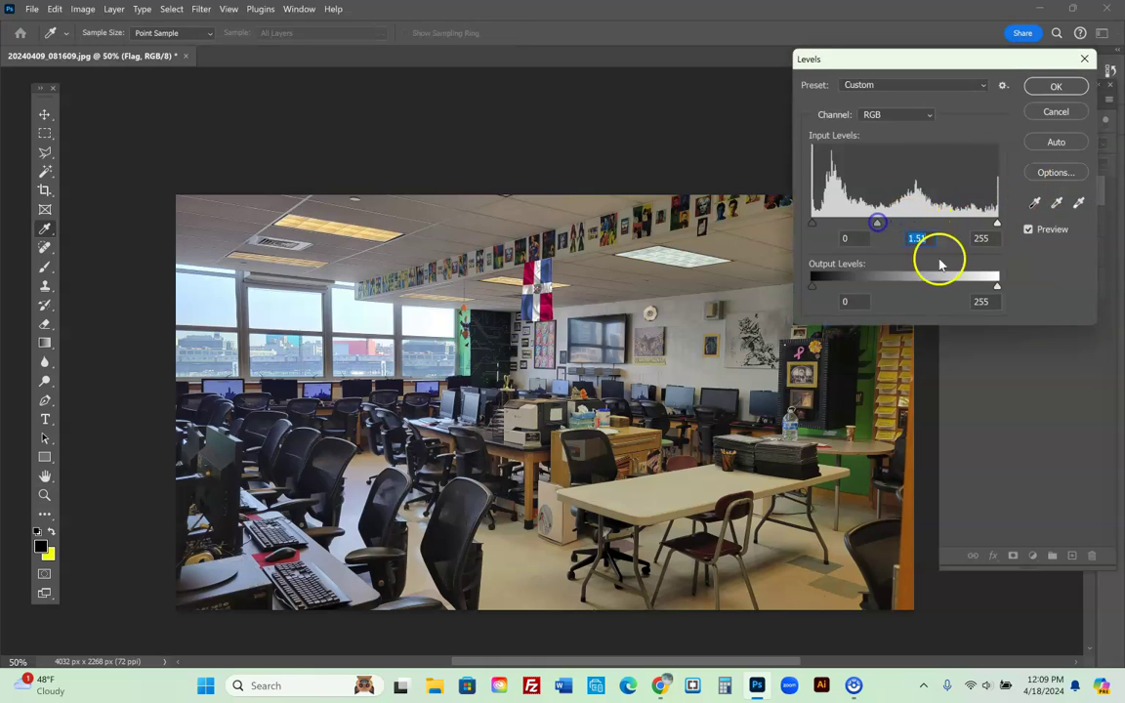
{"action": "left_click_drag", "start_coordinate": [982, 289], "coordinate": [997, 286]}
{"action": "mouse_move", "coordinate": [811, 285]}
{"action": "left_mouse_down"}
{"action": "mouse_move", "coordinate": [849, 287]}
{"action": "mouse_move", "coordinate": [791, 284]}
{"action": "left_mouse_up"}
{"action": "left_click_drag", "start_coordinate": [879, 224], "coordinate": [921, 225]}
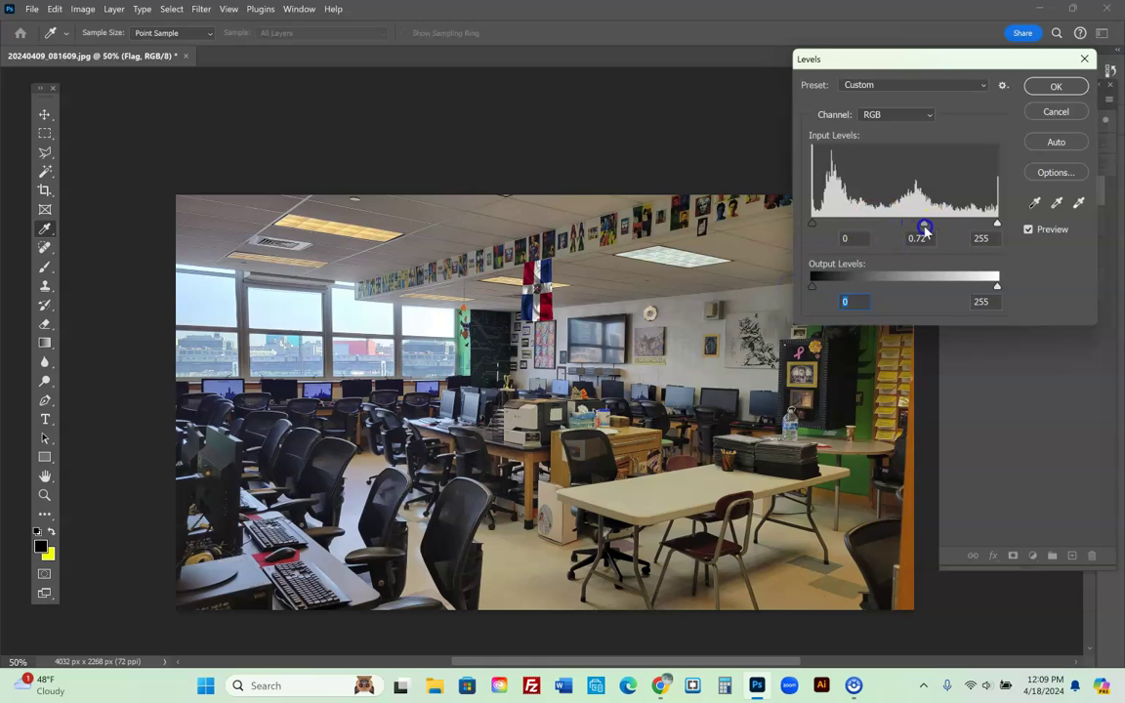
{"action": "left_click_drag", "start_coordinate": [999, 224], "coordinate": [1000, 226]}
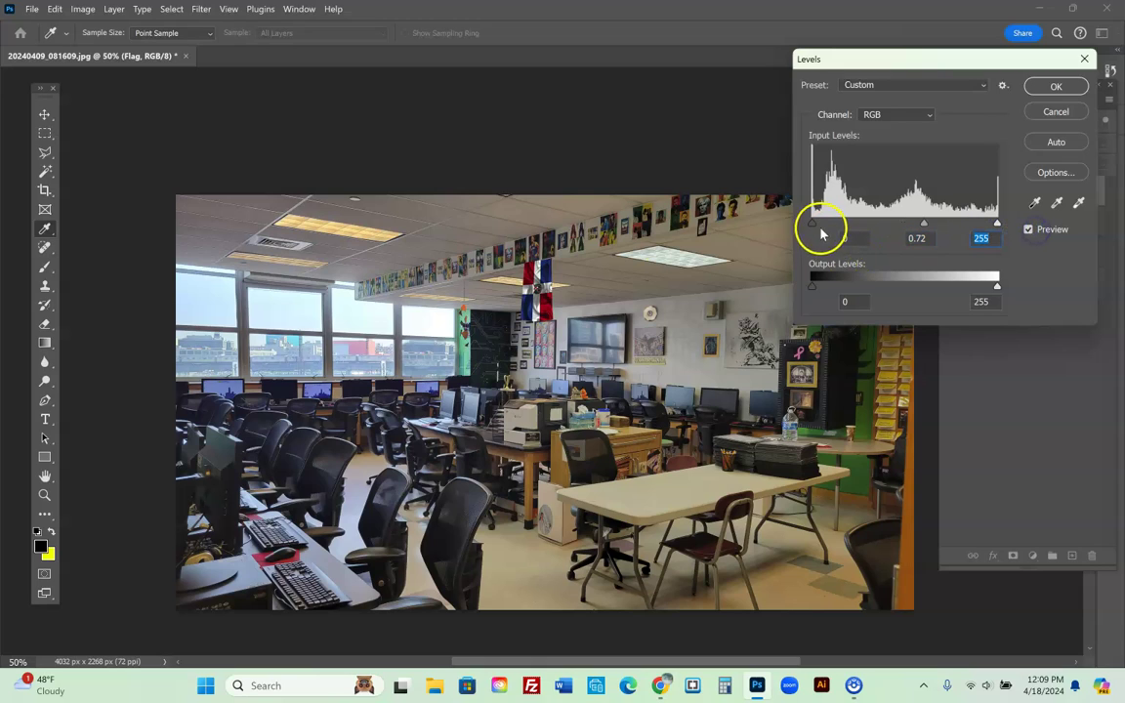
{"action": "left_click_drag", "start_coordinate": [815, 224], "coordinate": [783, 232]}
{"action": "left_click_drag", "start_coordinate": [926, 225], "coordinate": [922, 224]}
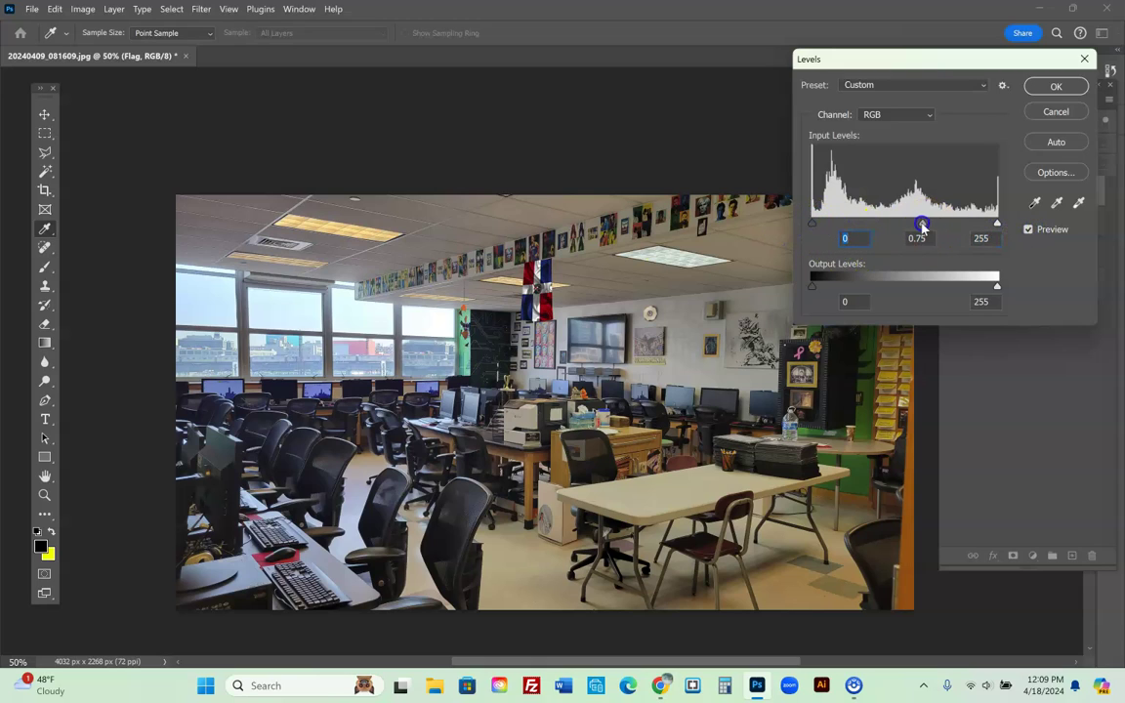
{"action": "left_click", "coordinate": [1069, 86]}
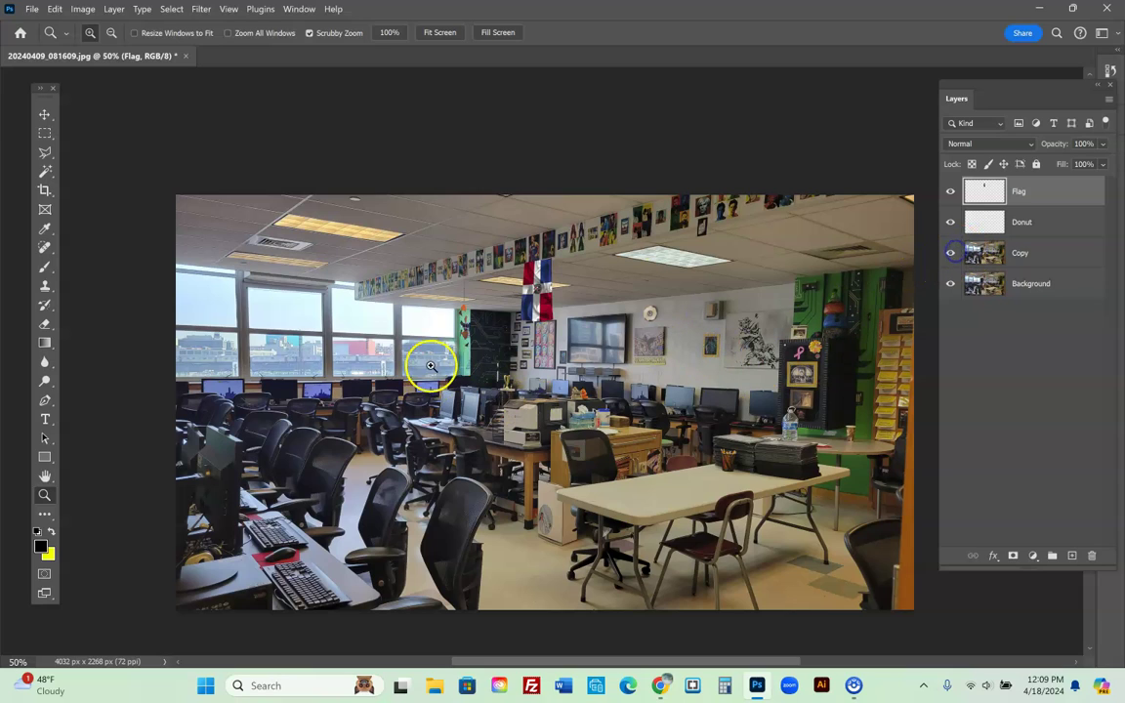
Hide the added layers to compare with the original, restore them, and zoom in on the desk.
{"action": "left_click_drag", "start_coordinate": [949, 252], "coordinate": [950, 187]}
{"action": "left_click_drag", "start_coordinate": [950, 250], "coordinate": [949, 259]}
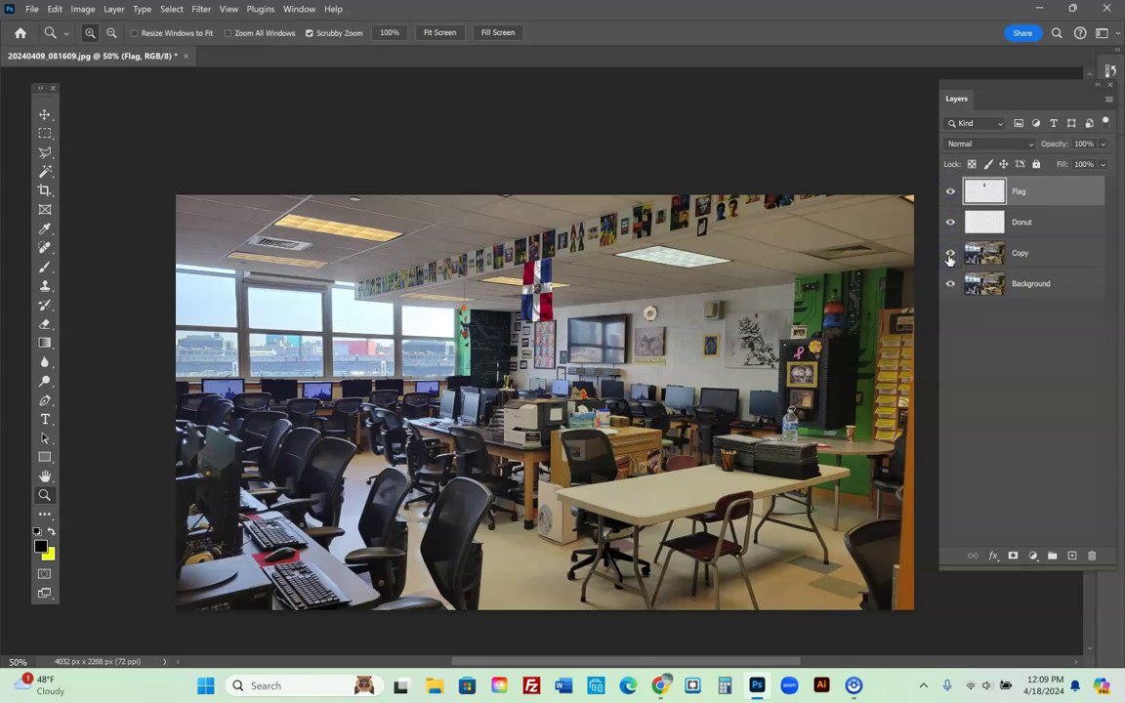
{"action": "mouse_move", "coordinate": [522, 477]}
{"action": "left_mouse_down"}
{"action": "mouse_move", "coordinate": [534, 477]}
{"action": "mouse_move", "coordinate": [533, 492]}
{"action": "mouse_move", "coordinate": [518, 490]}
{"action": "left_mouse_up"}
{"action": "scroll", "coordinate": [517, 364], "scroll_direction": "down", "scroll_amount": 1}
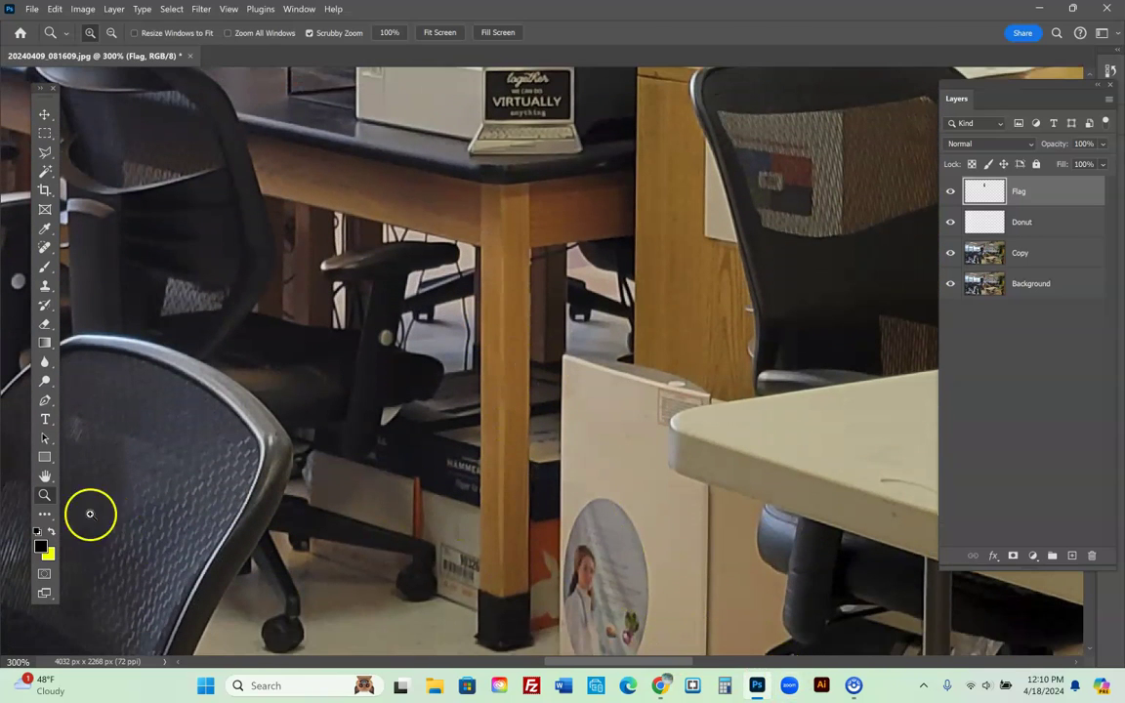
Copy the iStock wooden baseball bat image from Chrome's image results and return to Photoshop.
{"action": "mouse_move", "coordinate": [665, 689]}
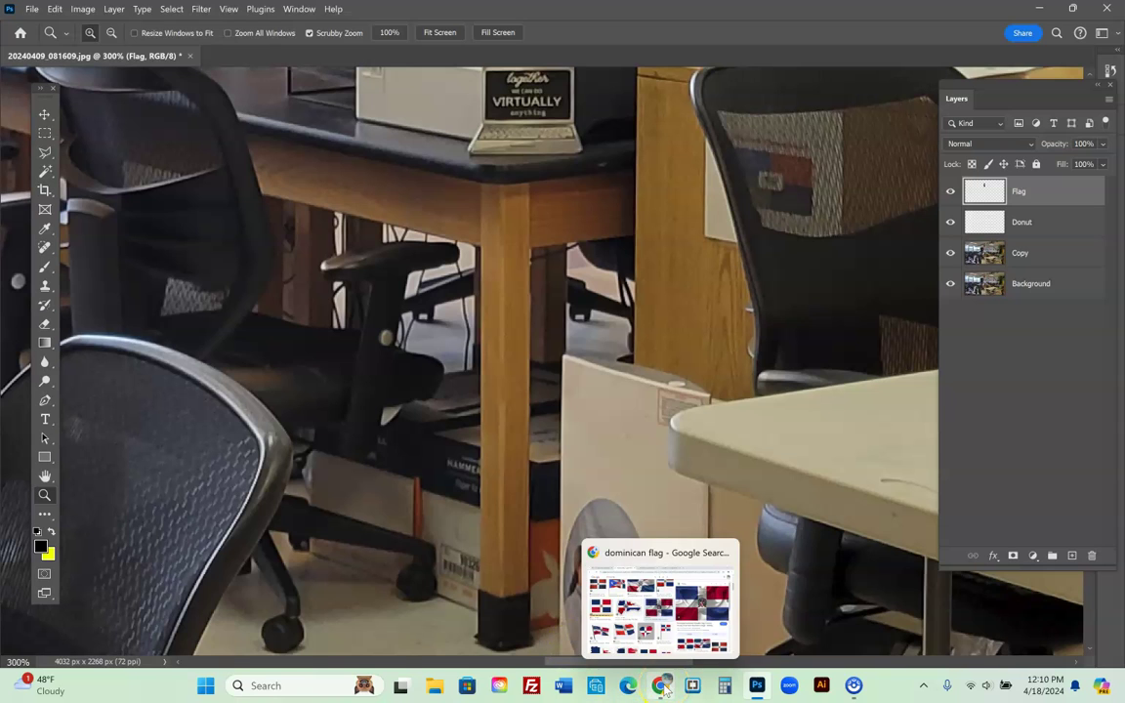
{"action": "left_click", "coordinate": [660, 586]}
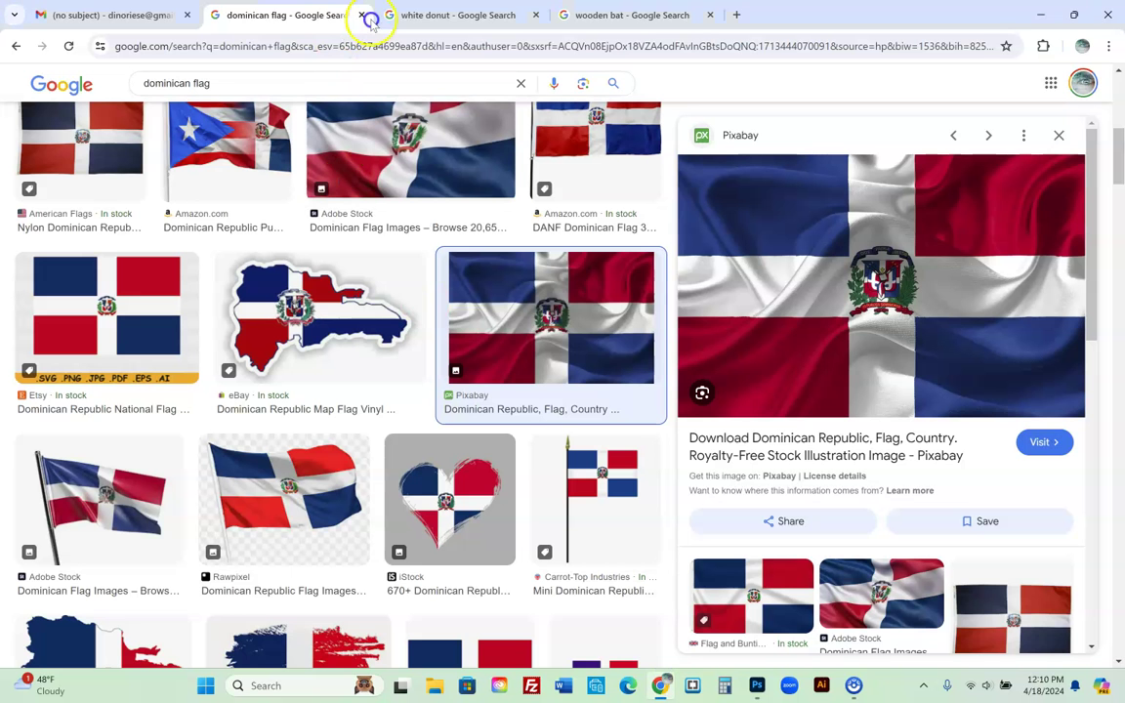
{"action": "left_click", "coordinate": [640, 15]}
{"action": "right_click", "coordinate": [882, 252]}
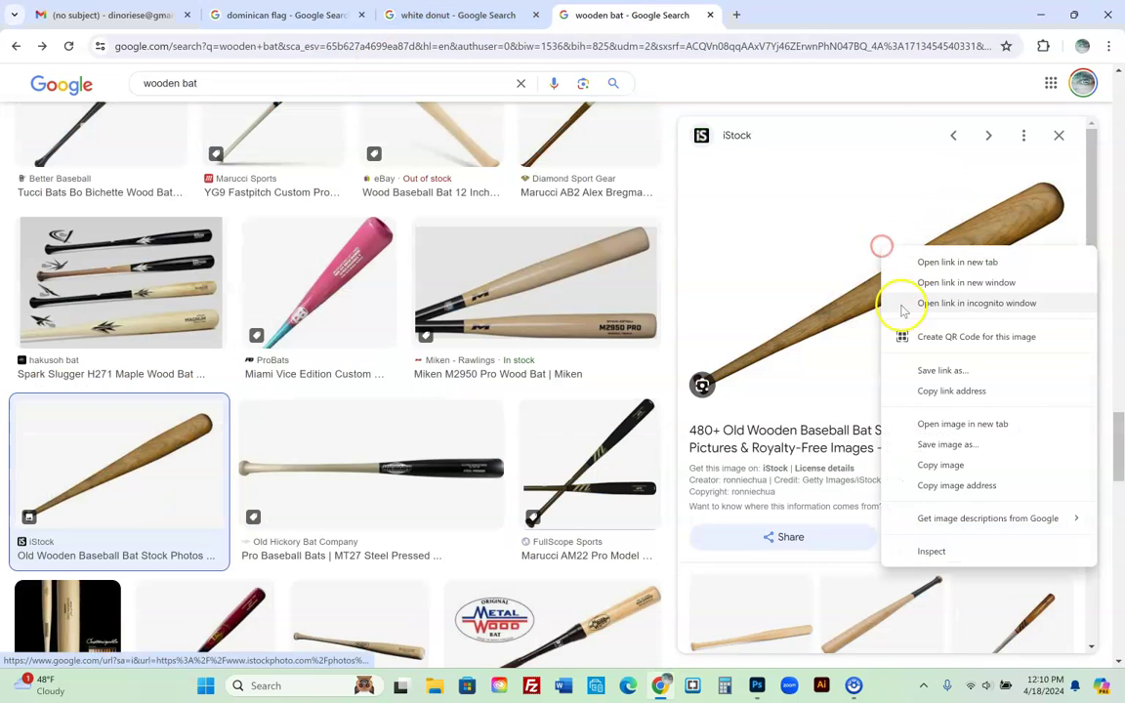
{"action": "left_click", "coordinate": [941, 463]}
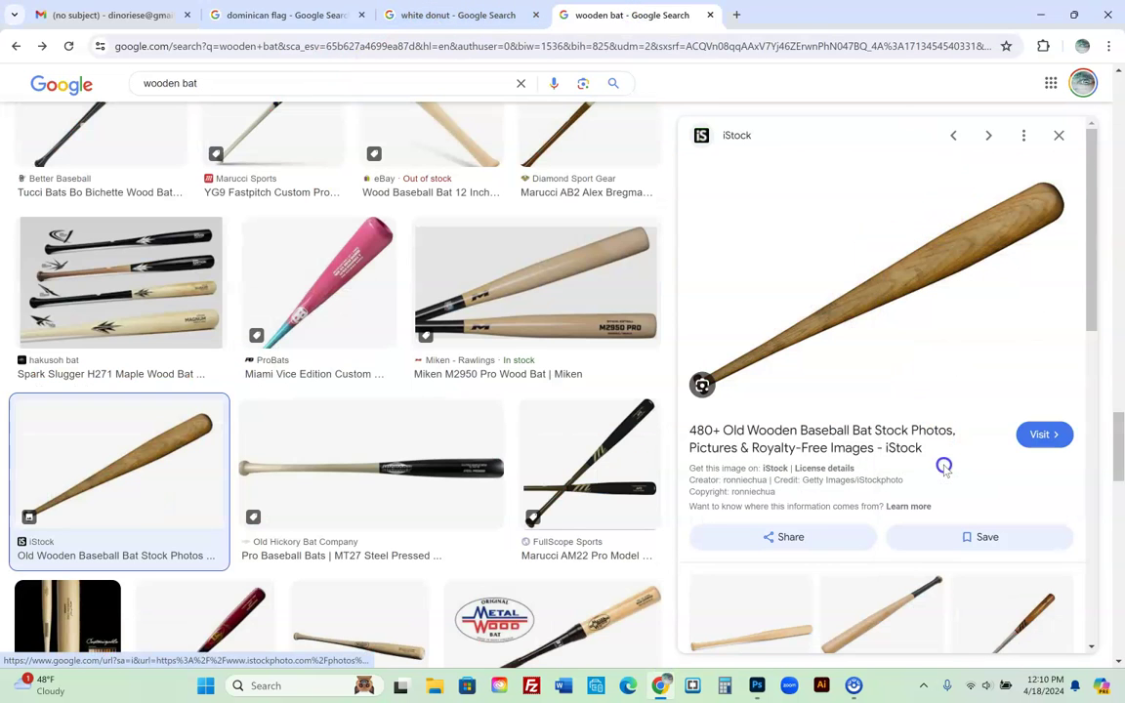
{"action": "left_click", "coordinate": [757, 686]}
{"action": "left_click", "coordinate": [54, 8]}
Paste the bat as a new layer and delete its white background with the Magic Wand.
{"action": "left_click", "coordinate": [70, 128]}
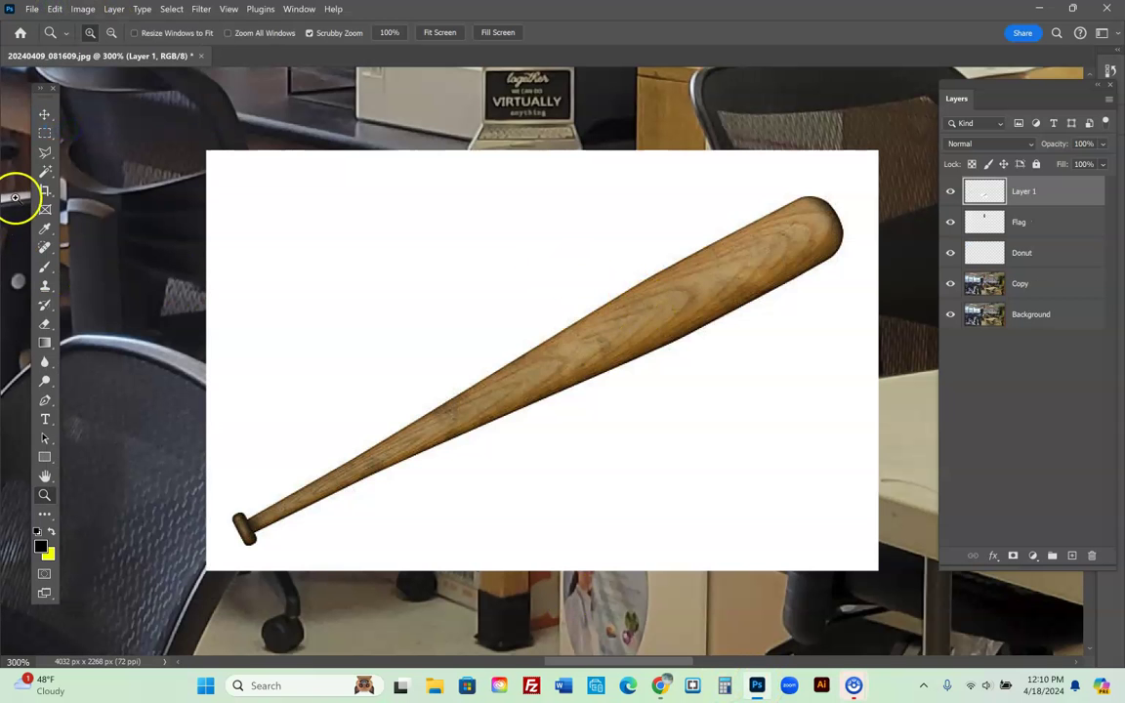
{"action": "left_click", "coordinate": [46, 177]}
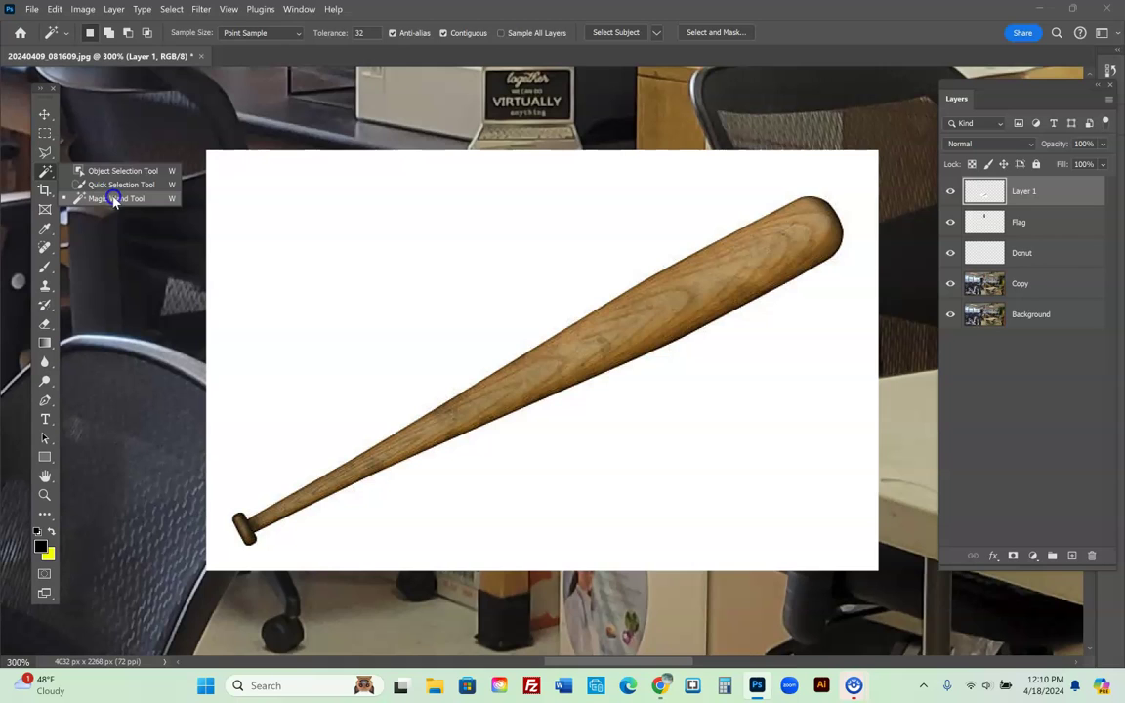
{"action": "left_click", "coordinate": [388, 245]}
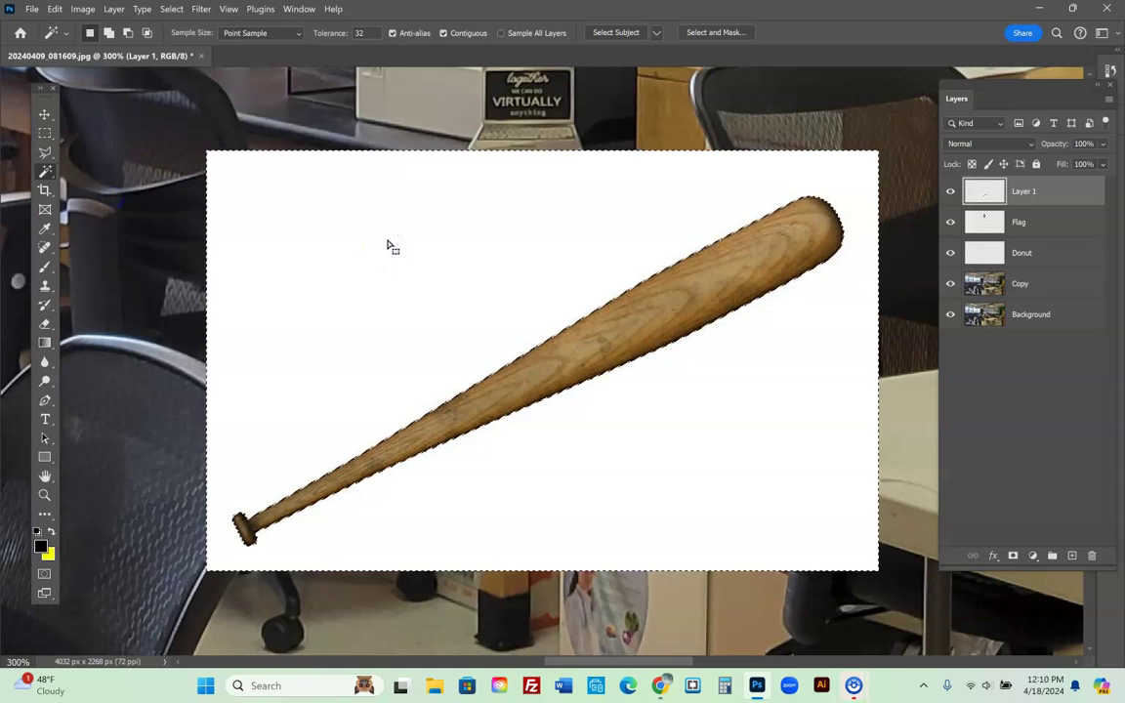
{"action": "key", "text": "Delete"}
{"action": "key", "text": "ctrl+d"}
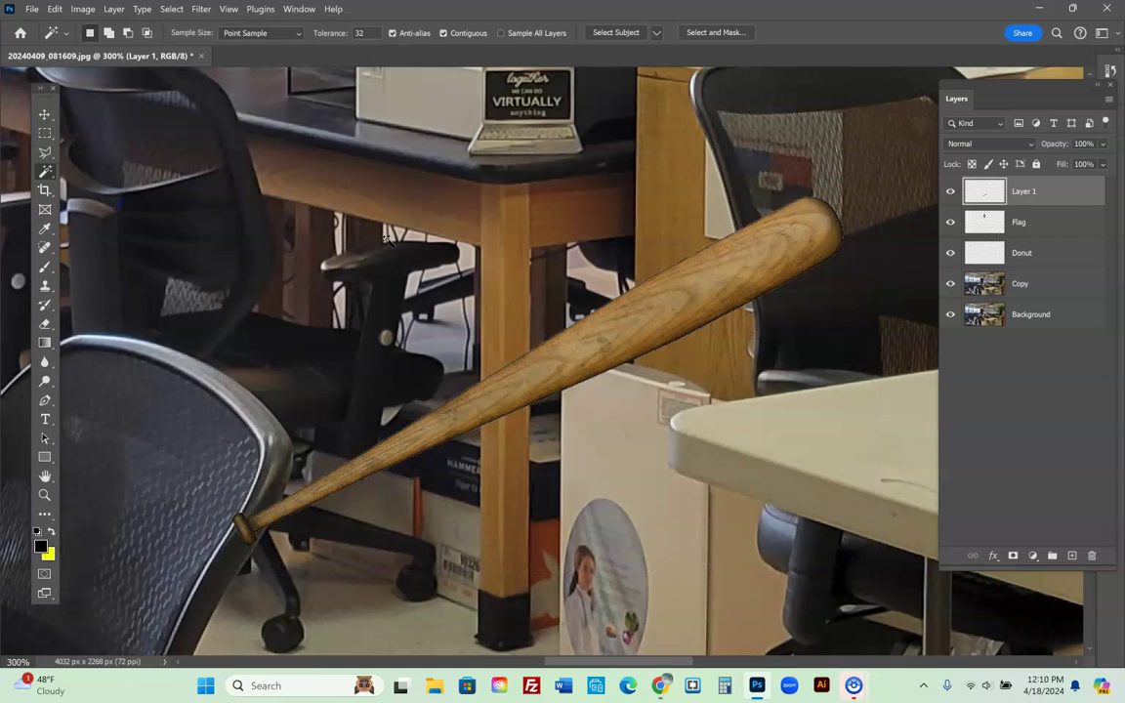
Rotate the bat to about 118.5°, scale it to 60.41%, and stand it beside the desk leg.
{"action": "key", "text": "ctrl+t"}
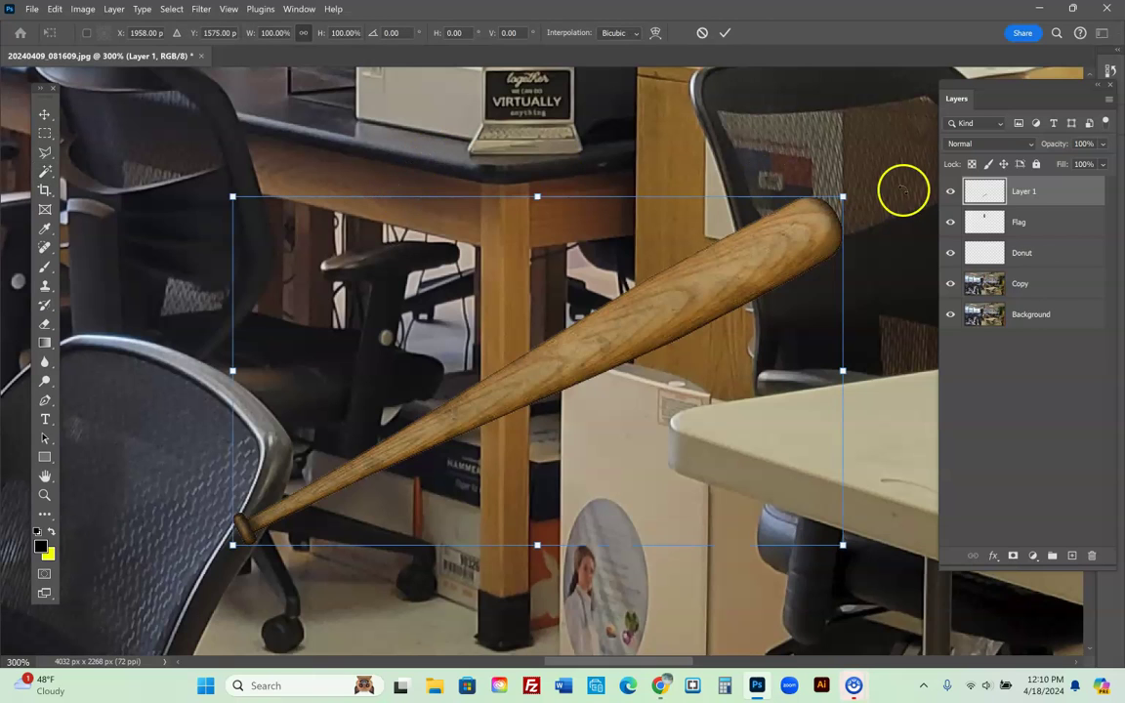
{"action": "left_click_drag", "start_coordinate": [858, 182], "coordinate": [533, 542]}
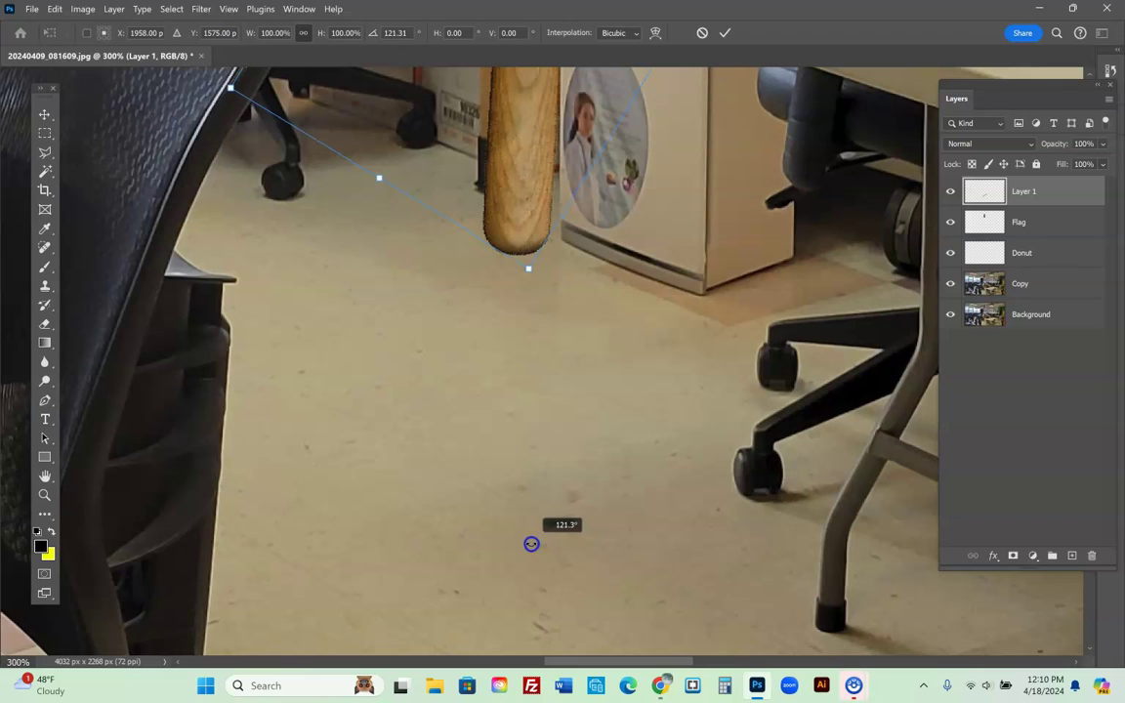
{"action": "scroll", "coordinate": [595, 349], "scroll_direction": "up", "scroll_amount": 5}
{"action": "scroll", "coordinate": [591, 395], "scroll_direction": "up", "scroll_amount": 8}
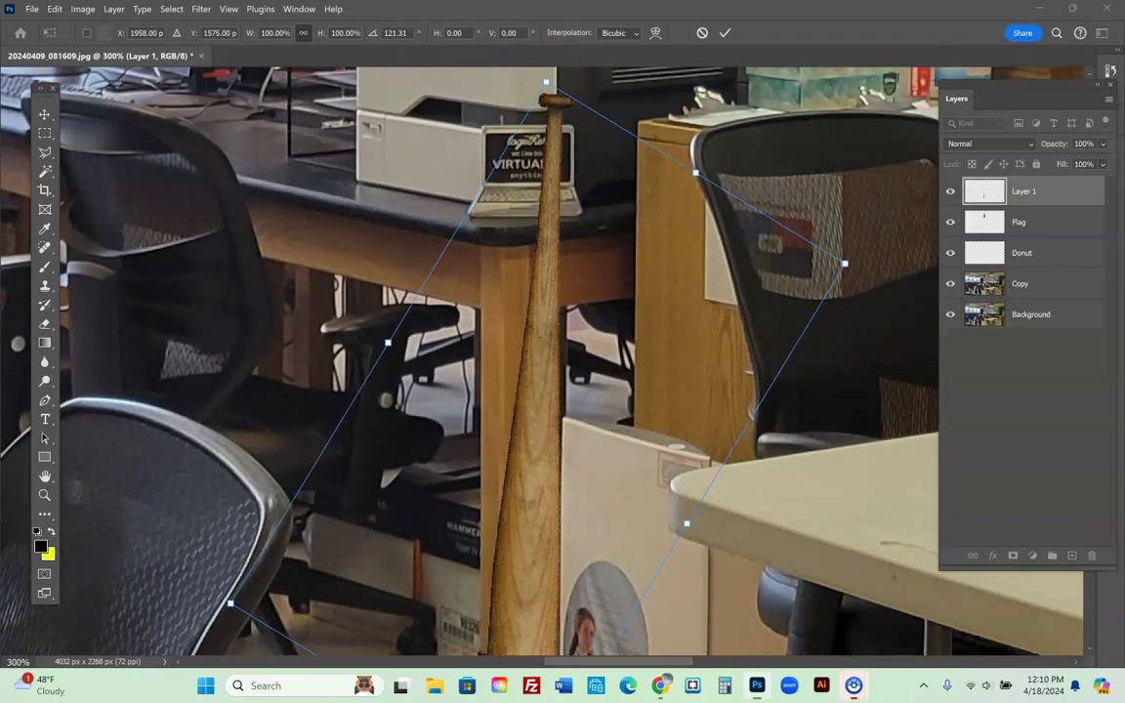
{"action": "left_click_drag", "start_coordinate": [550, 83], "coordinate": [547, 349]}
{"action": "scroll", "coordinate": [586, 391], "scroll_direction": "down", "scroll_amount": 4}
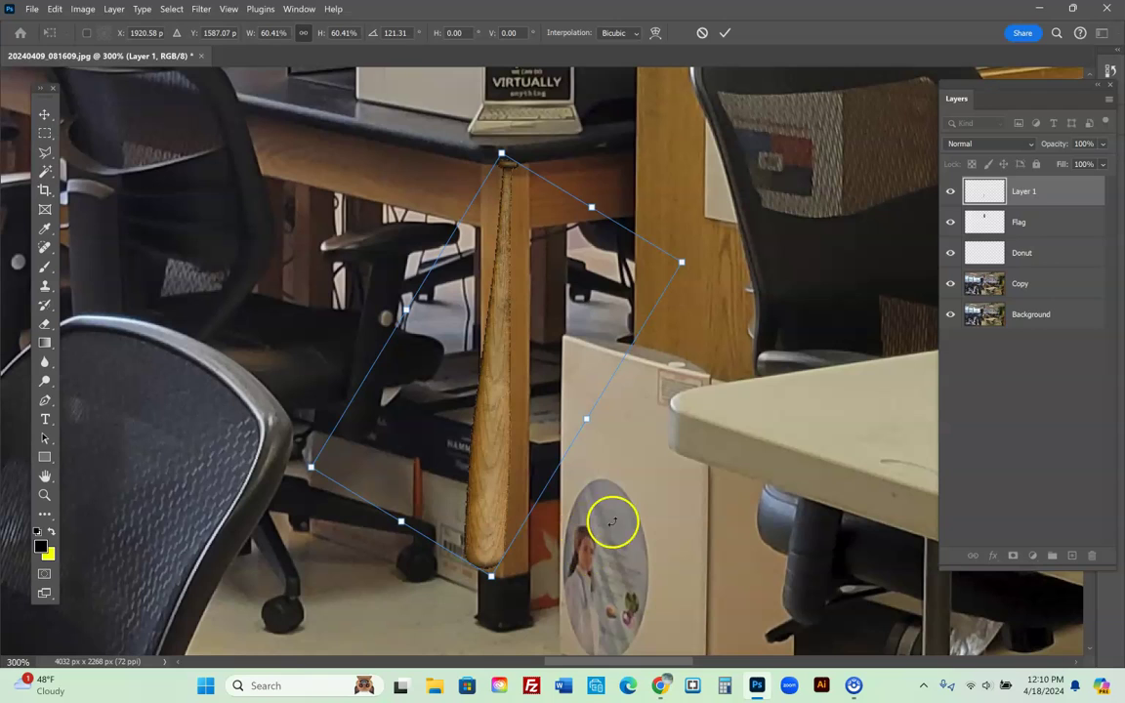
{"action": "left_click_drag", "start_coordinate": [643, 462], "coordinate": [645, 453]}
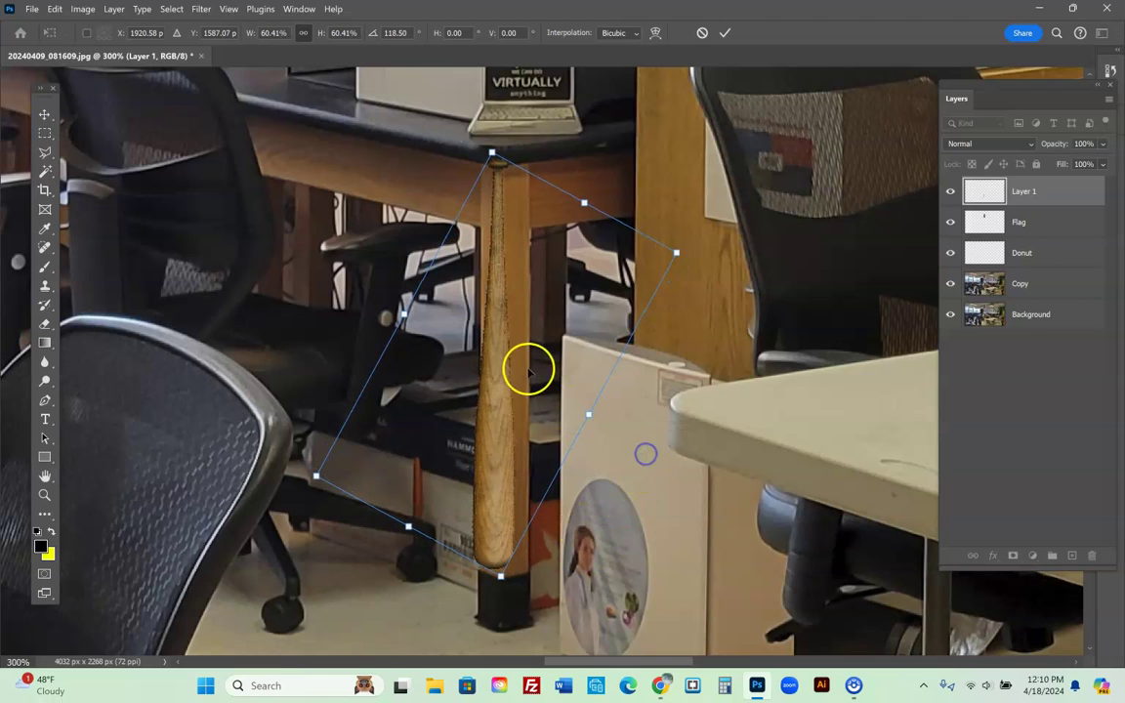
{"action": "left_click_drag", "start_coordinate": [495, 370], "coordinate": [506, 370]}
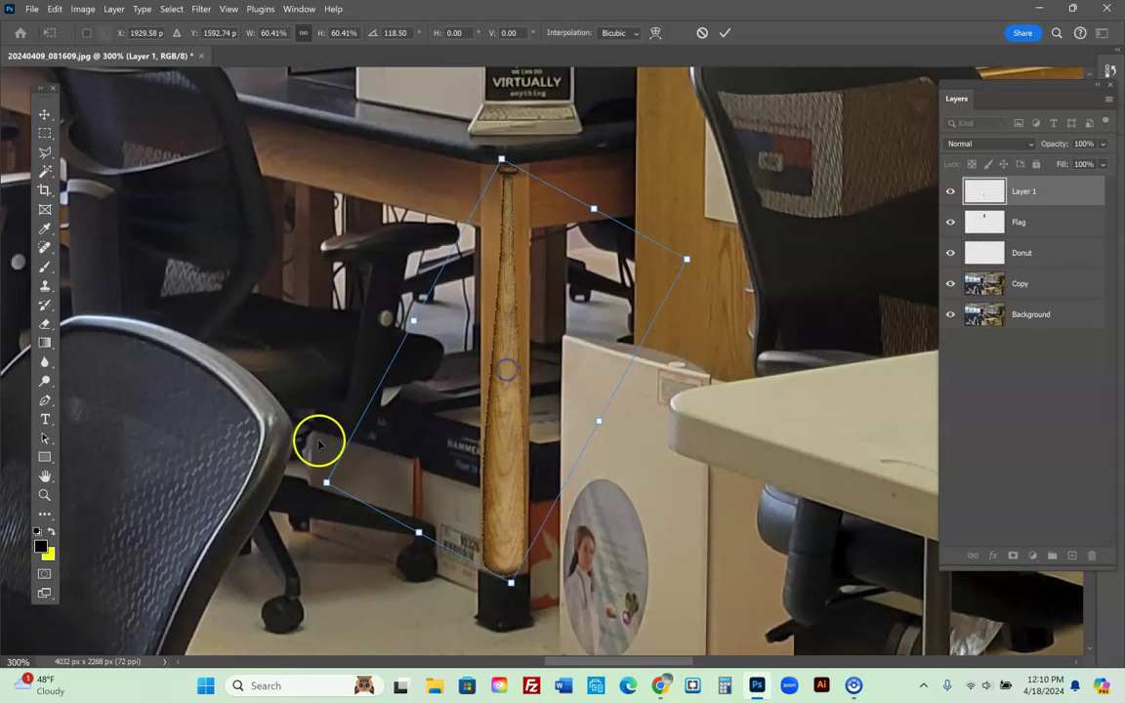
{"action": "double_click", "coordinate": [44, 495]}
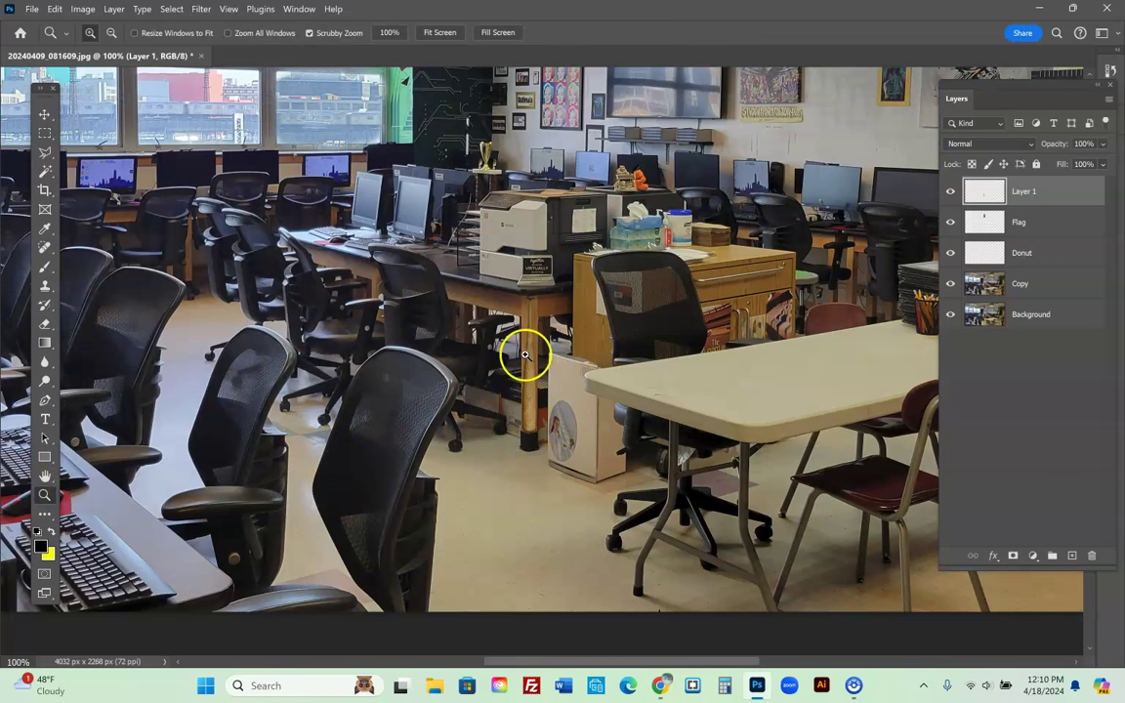
Zoom out to 66.7% and show only the Copy layer to compare with the original.
{"action": "scroll", "coordinate": [602, 379], "scroll_direction": "up", "scroll_amount": 5}
{"action": "scroll", "coordinate": [602, 379], "scroll_direction": "down", "scroll_amount": 3}
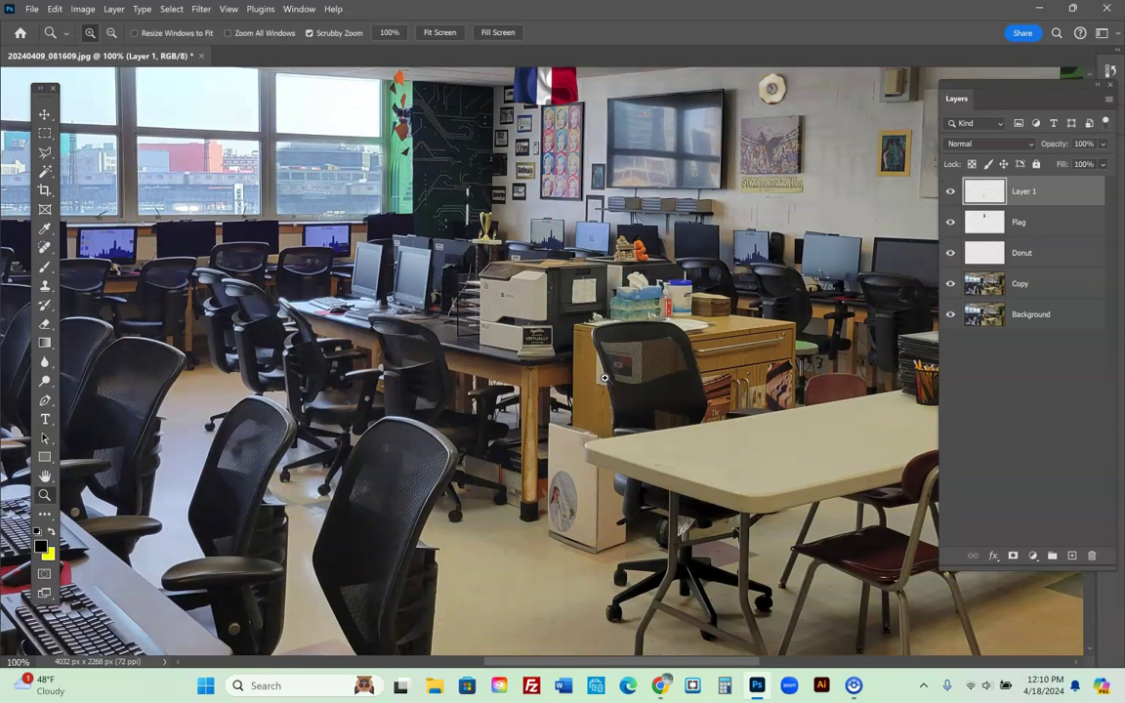
{"action": "scroll", "coordinate": [604, 378], "scroll_direction": "down", "scroll_amount": 1}
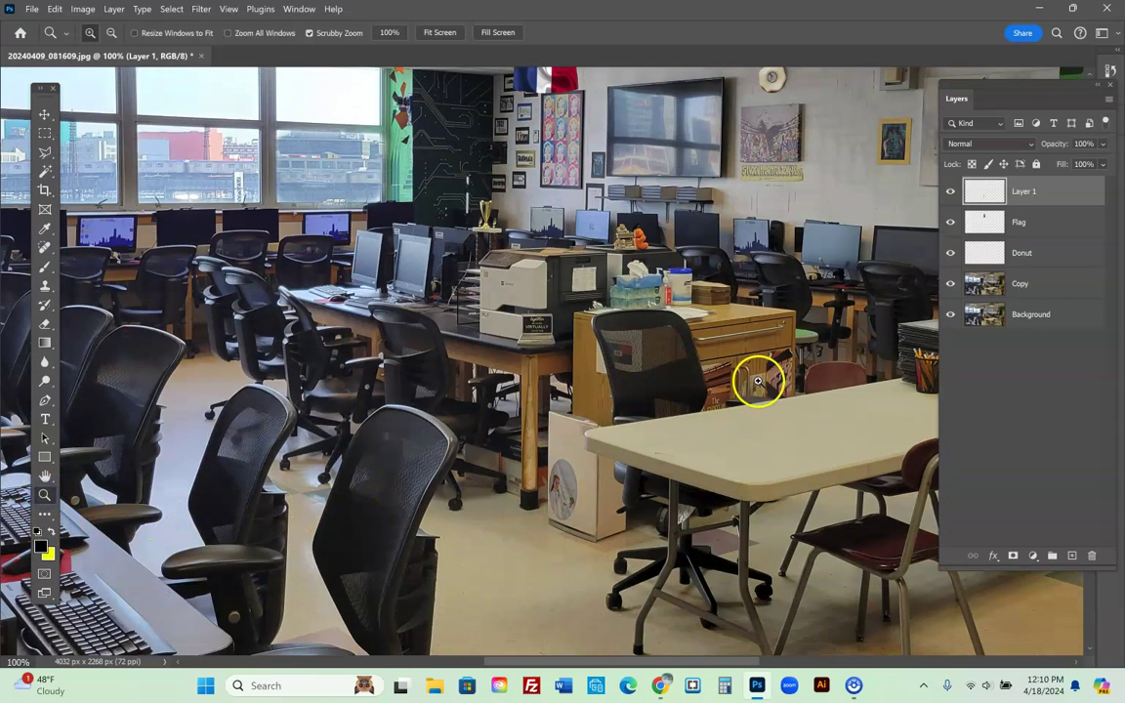
{"action": "left_click", "coordinate": [950, 283], "text": "alt"}
{"action": "left_click", "coordinate": [707, 325], "text": "alt"}
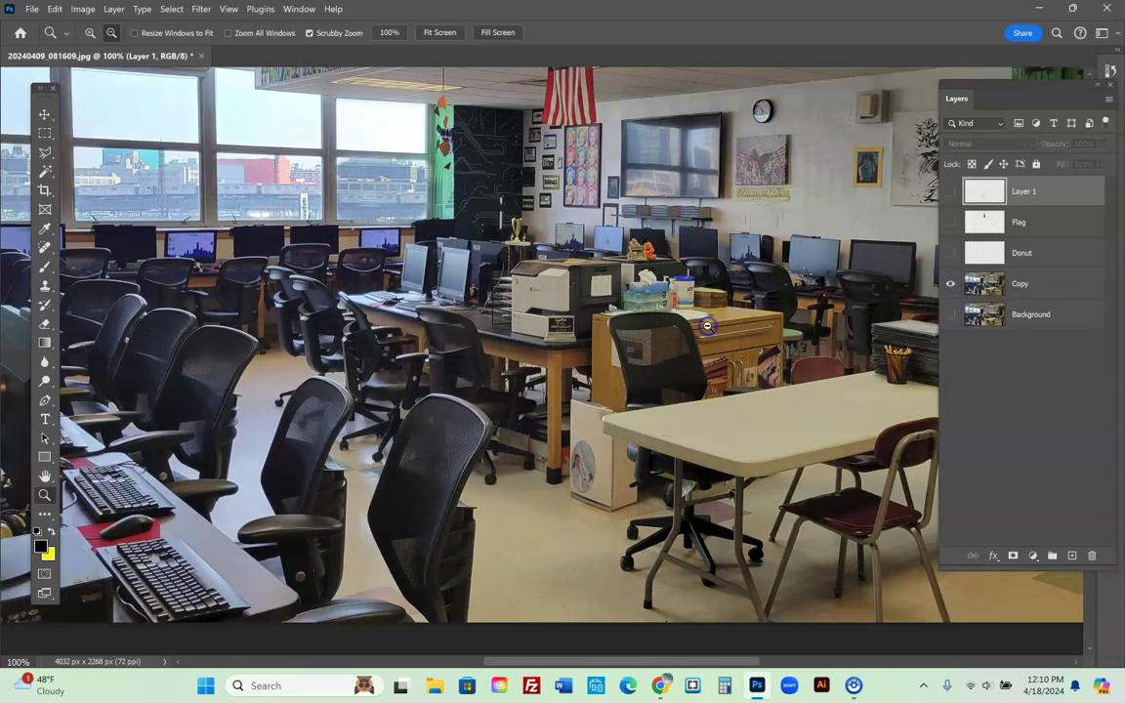
{"action": "left_click", "coordinate": [707, 325], "text": "alt"}
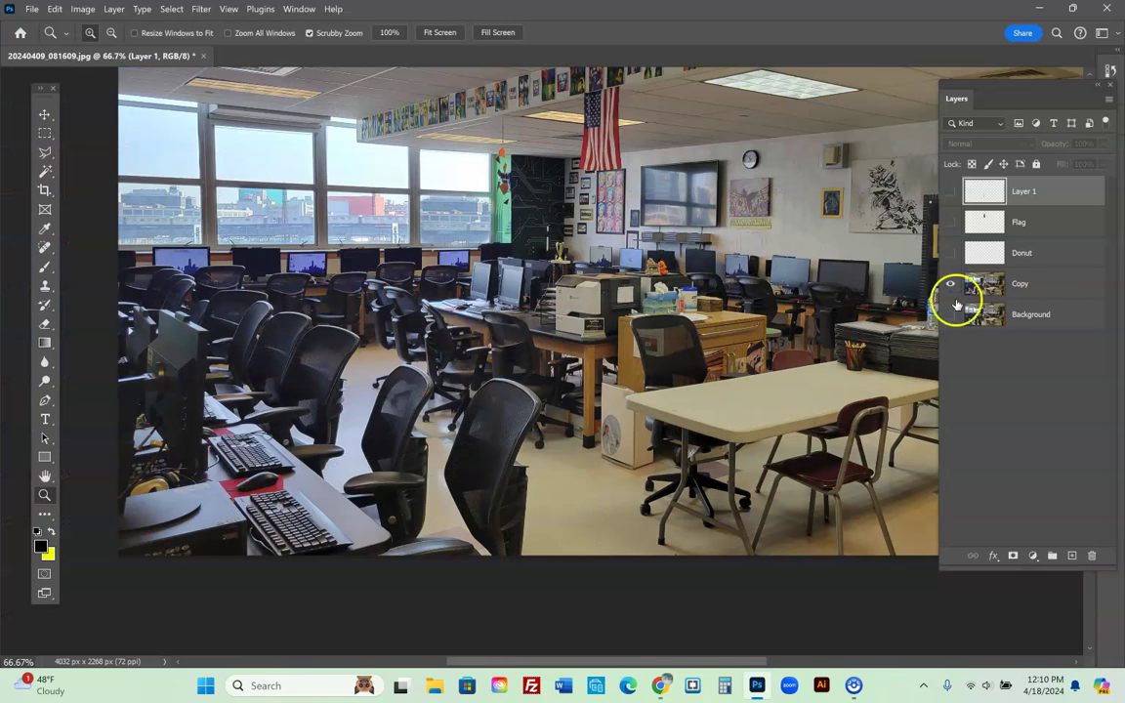
Turn the Flag and bat layers back on and rename Layer 1 to Baseball Bat.
{"action": "left_click", "coordinate": [949, 222]}
{"action": "left_click", "coordinate": [949, 191]}
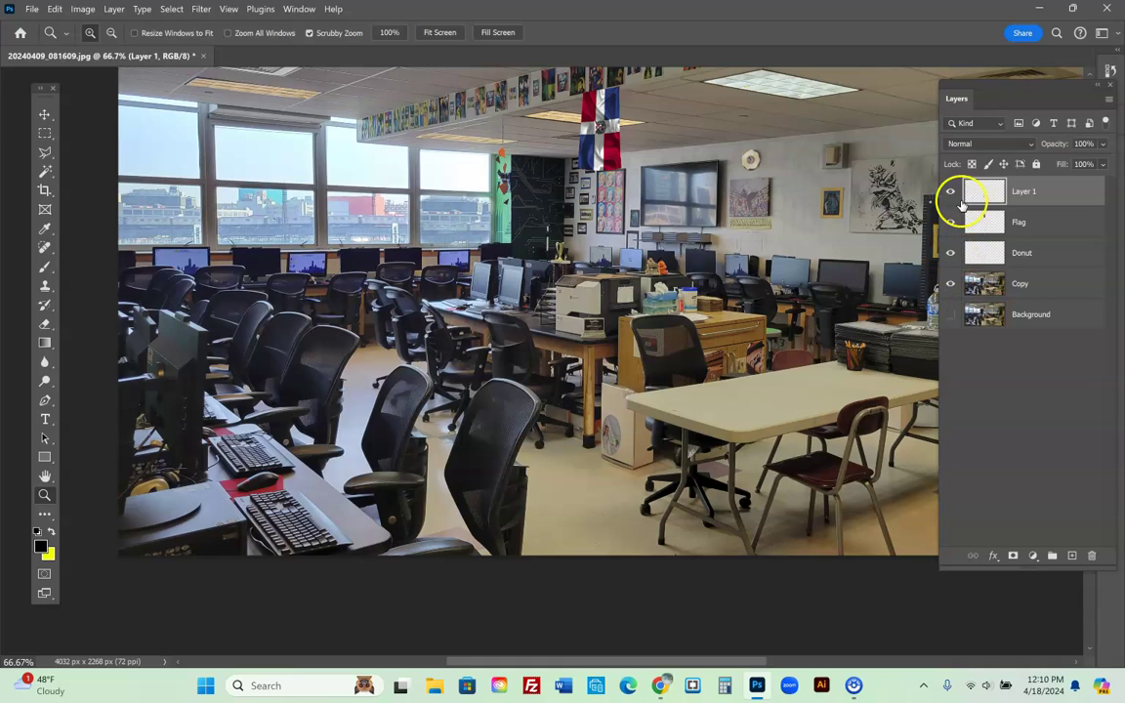
{"action": "left_click", "coordinate": [1029, 192]}
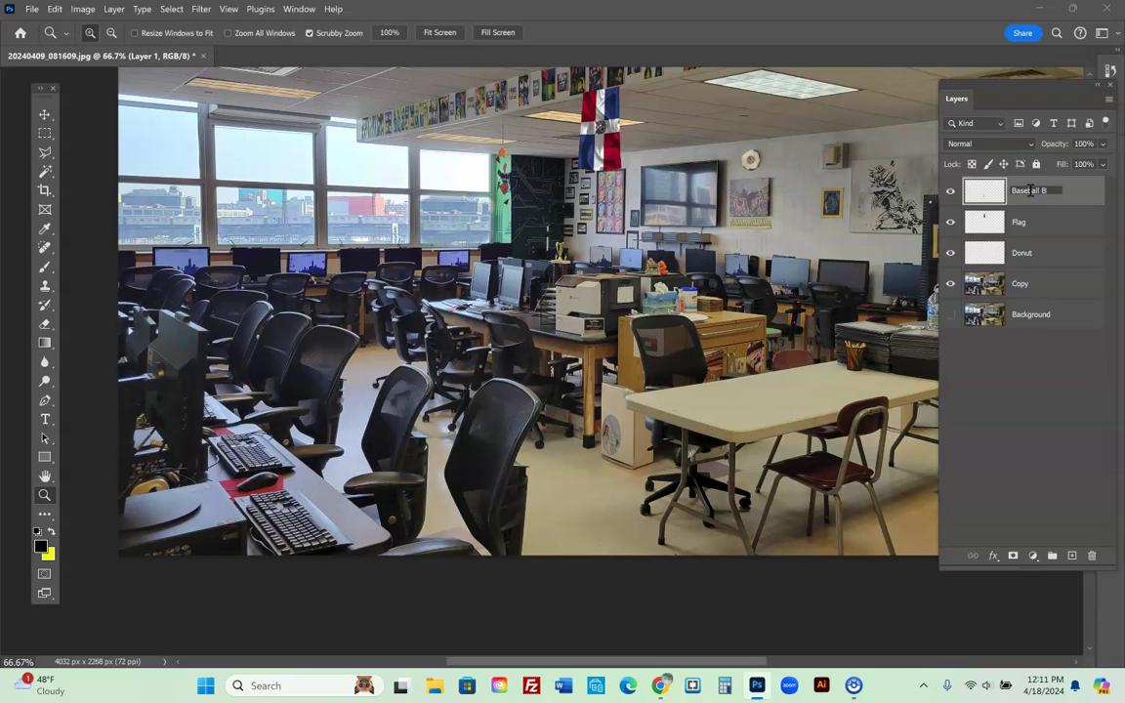
Confirm the Baseball Bat name and toggle the Flag layer on and off to compare.
{"action": "left_click", "coordinate": [1005, 409]}
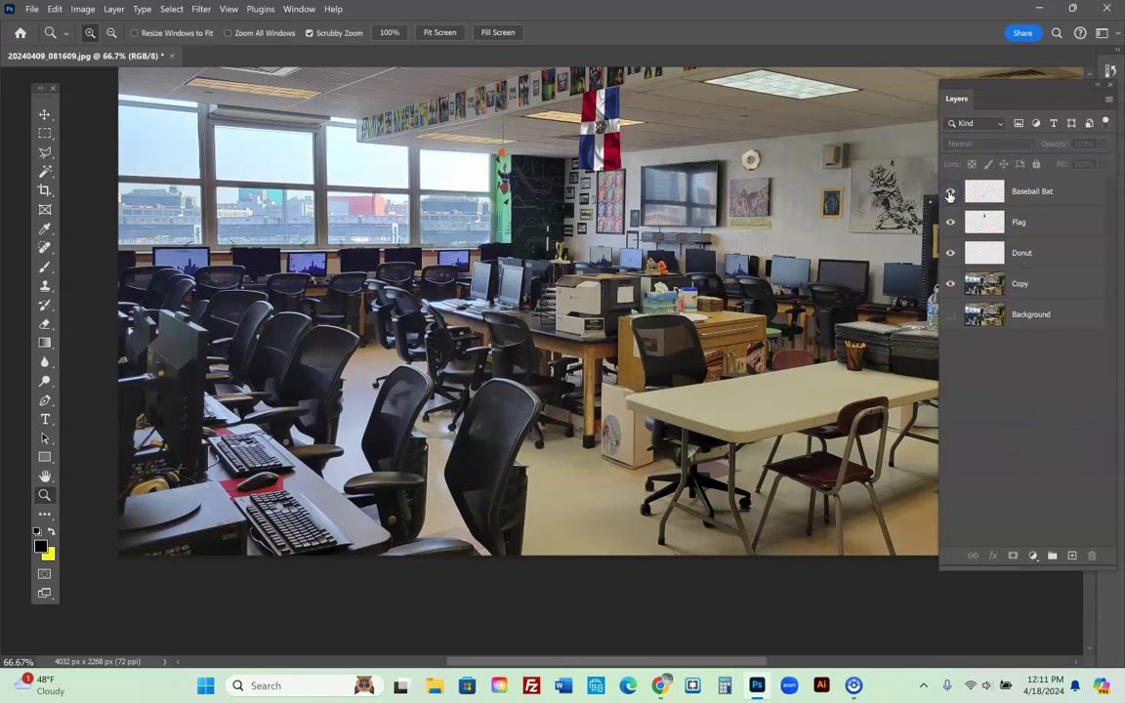
{"action": "left_click", "coordinate": [950, 223]}
{"action": "left_click", "coordinate": [950, 223]}
{"action": "left_click", "coordinate": [951, 223]}
{"action": "left_click", "coordinate": [739, 248]}
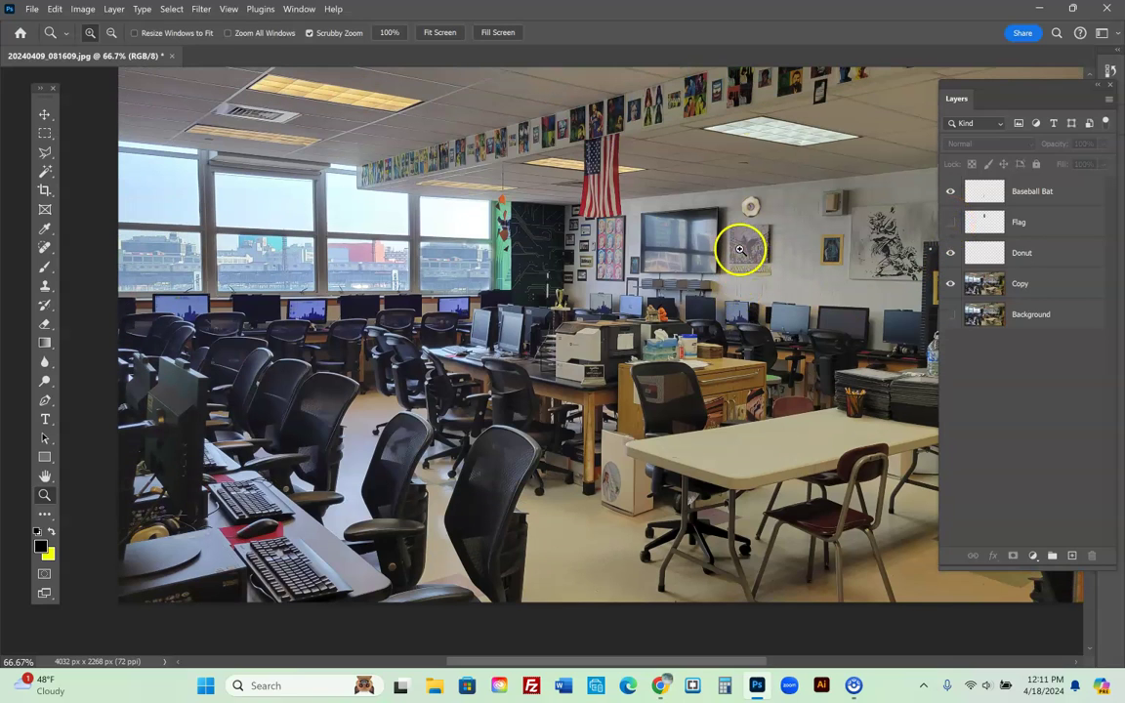
{"action": "left_click", "coordinate": [950, 223]}
{"action": "left_click", "coordinate": [950, 223]}
Toggle the Donut and Copy layers' visibility to compare the placed objects.
{"action": "left_click", "coordinate": [950, 254]}
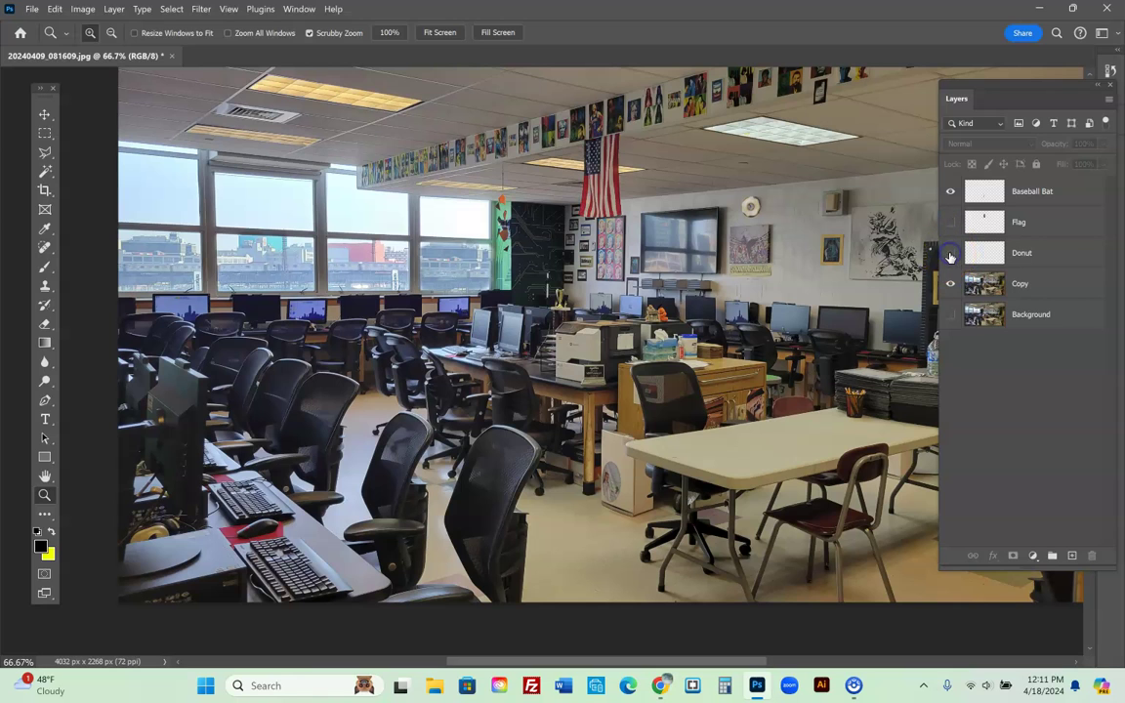
{"action": "left_click", "coordinate": [948, 286]}
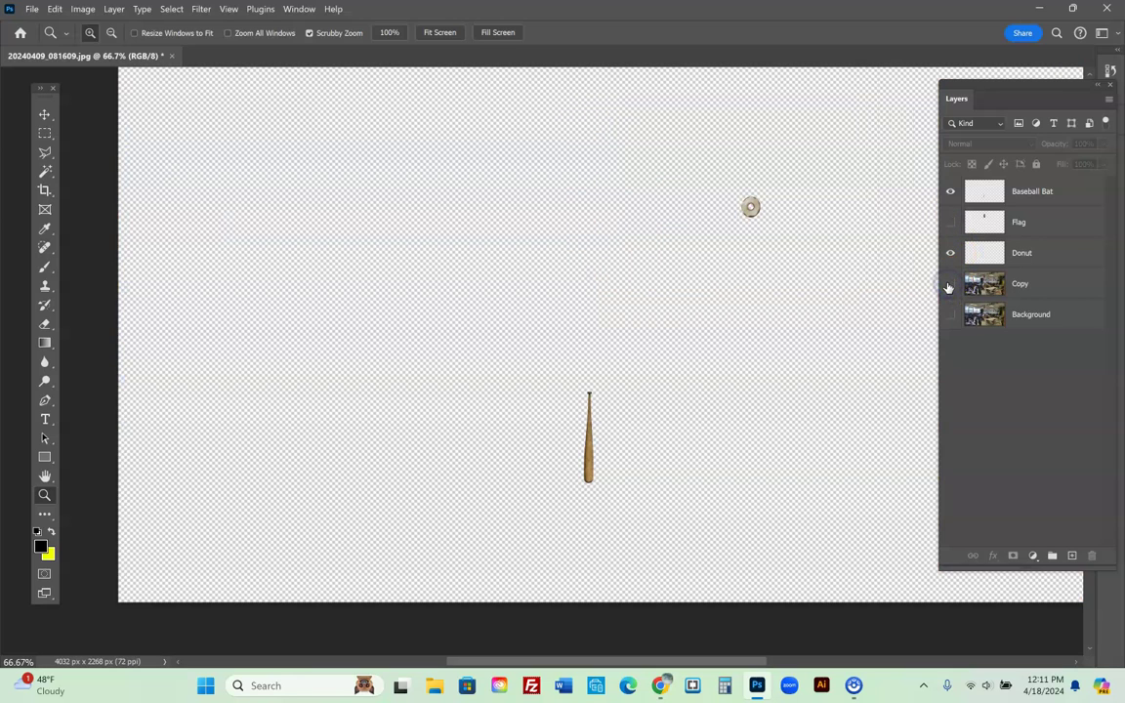
{"action": "left_click", "coordinate": [948, 286]}
{"action": "left_click", "coordinate": [948, 285]}
{"action": "left_click", "coordinate": [948, 286]}
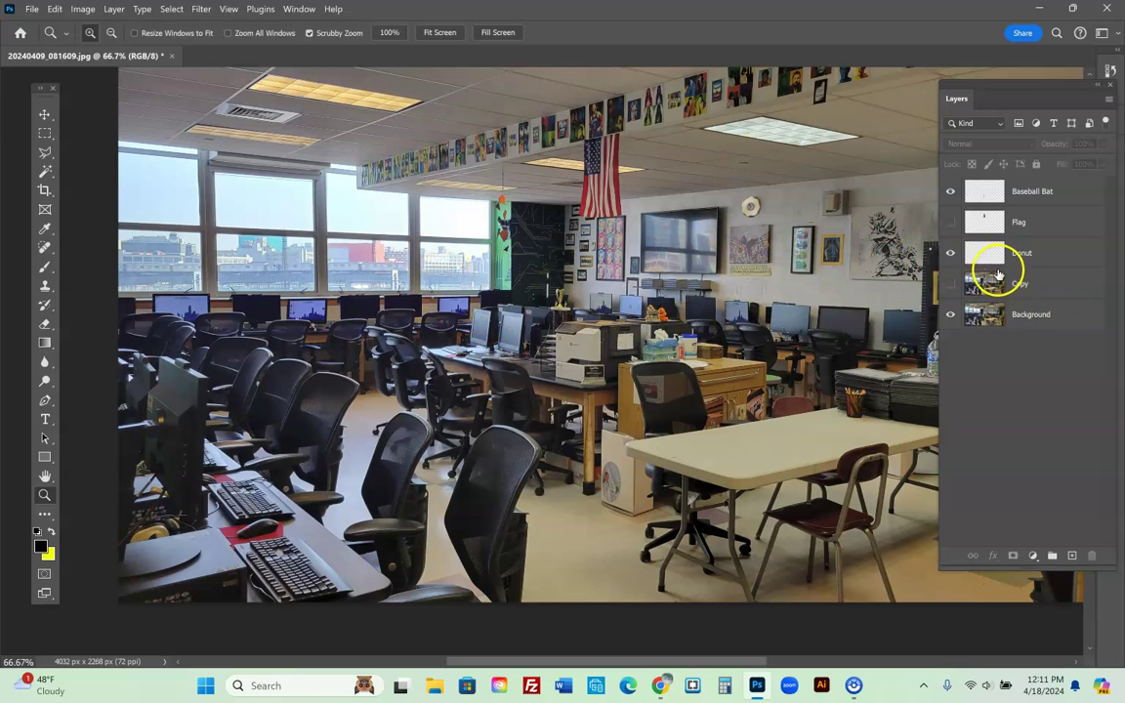
Make Baseball Bat, Flag, Donut, Copy and Background all visible again.
{"action": "left_click_drag", "start_coordinate": [955, 278], "coordinate": [952, 235]}
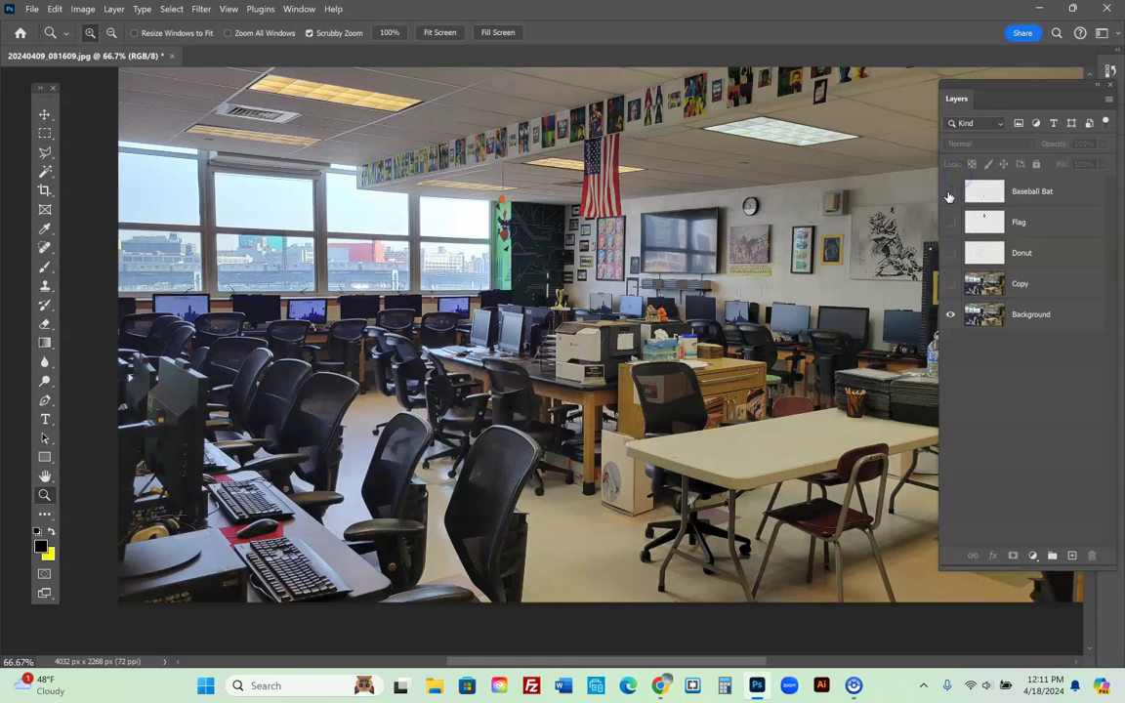
{"action": "left_click", "coordinate": [948, 283]}
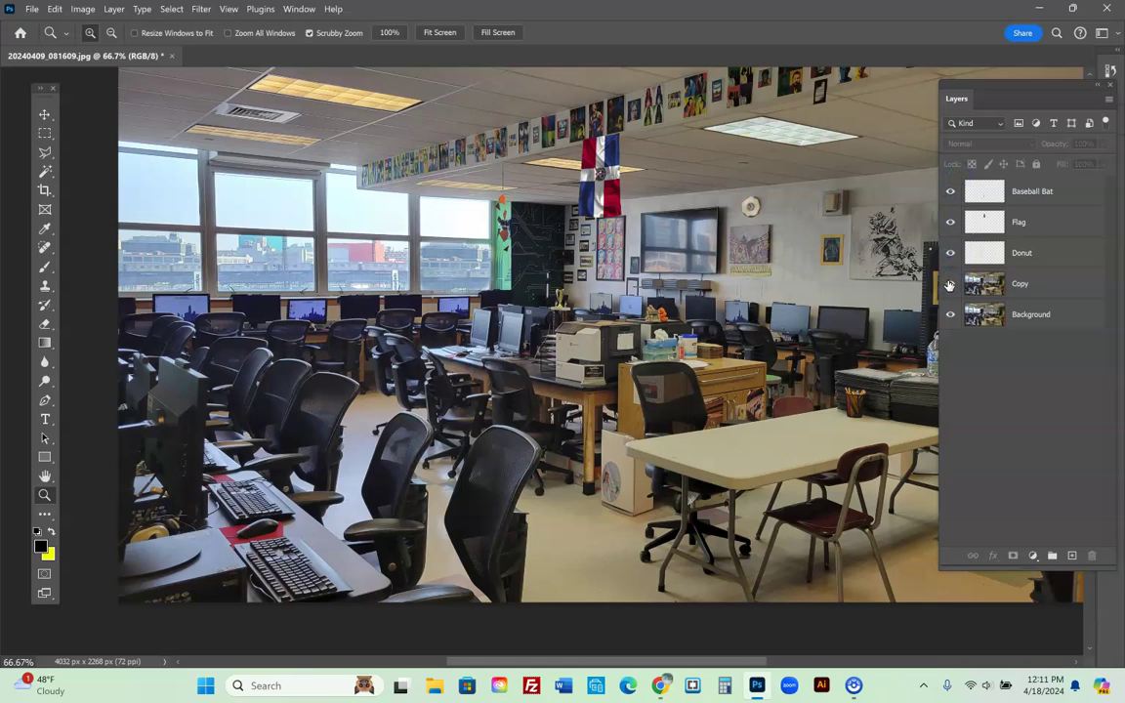
{"action": "left_click_drag", "start_coordinate": [948, 286], "coordinate": [953, 195]}
{"action": "left_click", "coordinate": [949, 253]}
{"action": "left_click", "coordinate": [952, 222]}
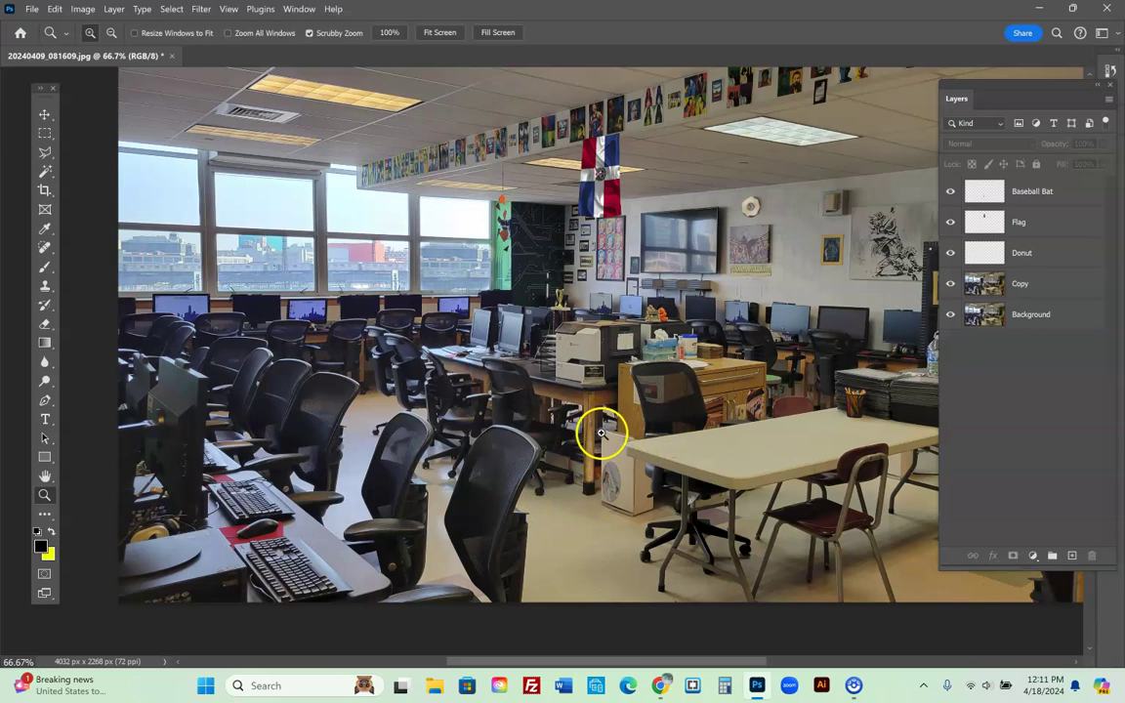
{"action": "scroll", "coordinate": [734, 478], "scroll_direction": "down", "scroll_amount": 2}
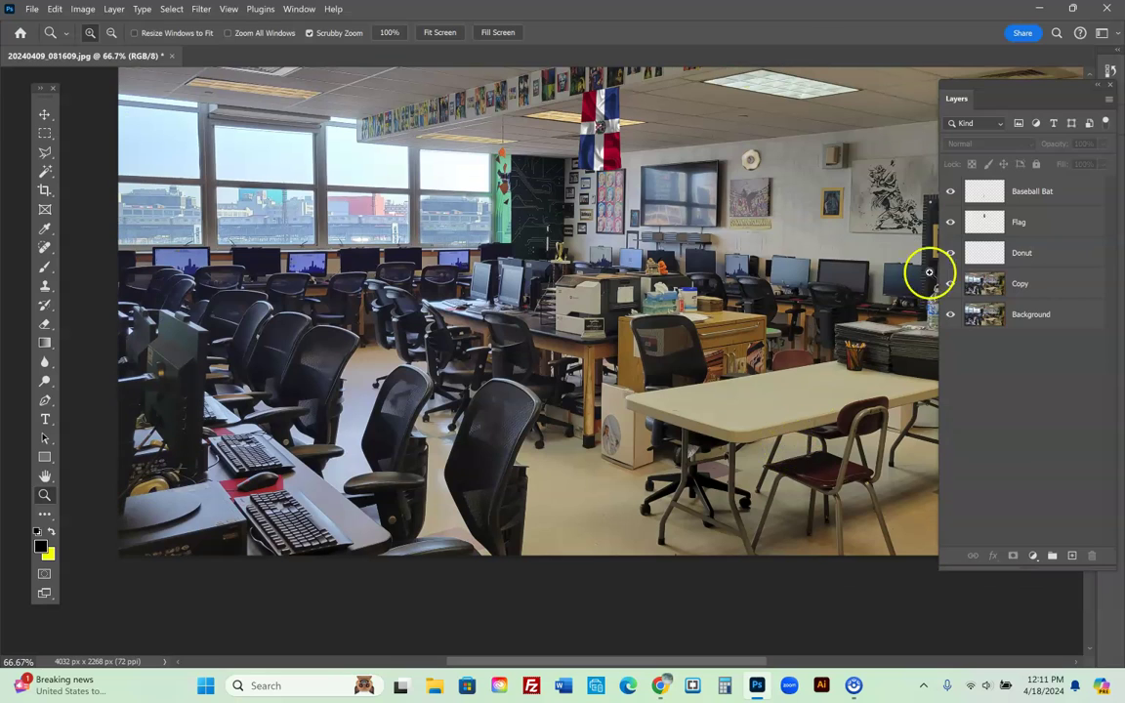
Make the Copy layer active and zoom and pan onto the grey floor tiles right of the table.
{"action": "left_click_drag", "start_coordinate": [1005, 100], "coordinate": [706, 136]}
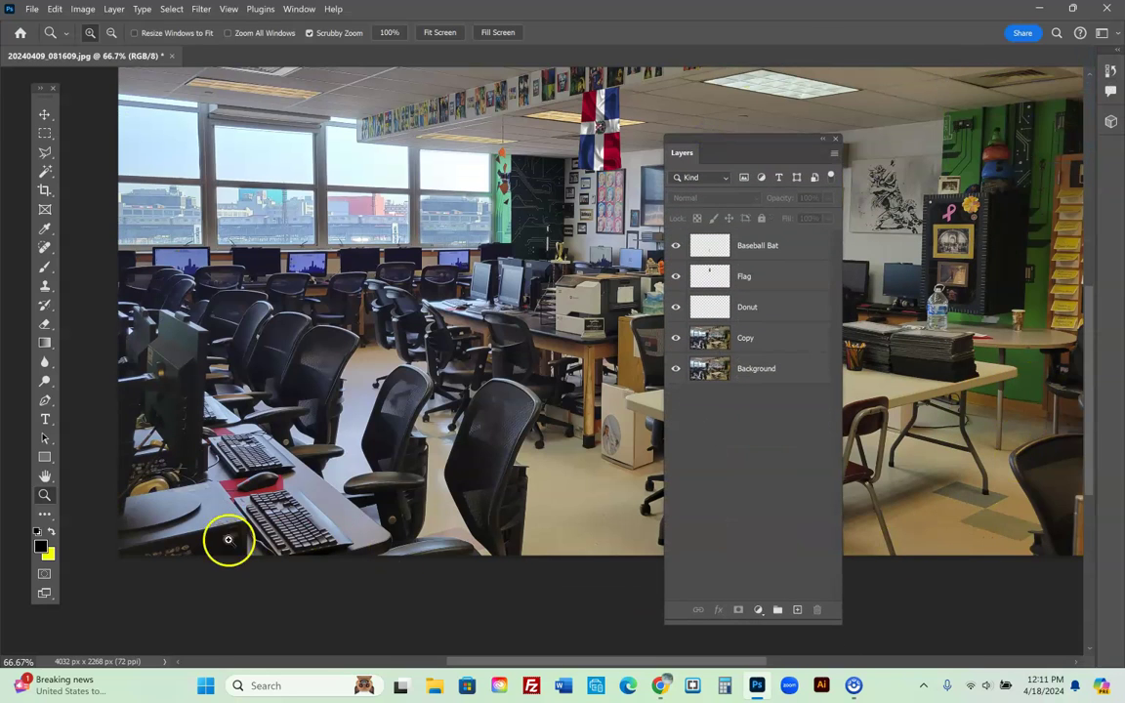
{"action": "left_click", "coordinate": [44, 494]}
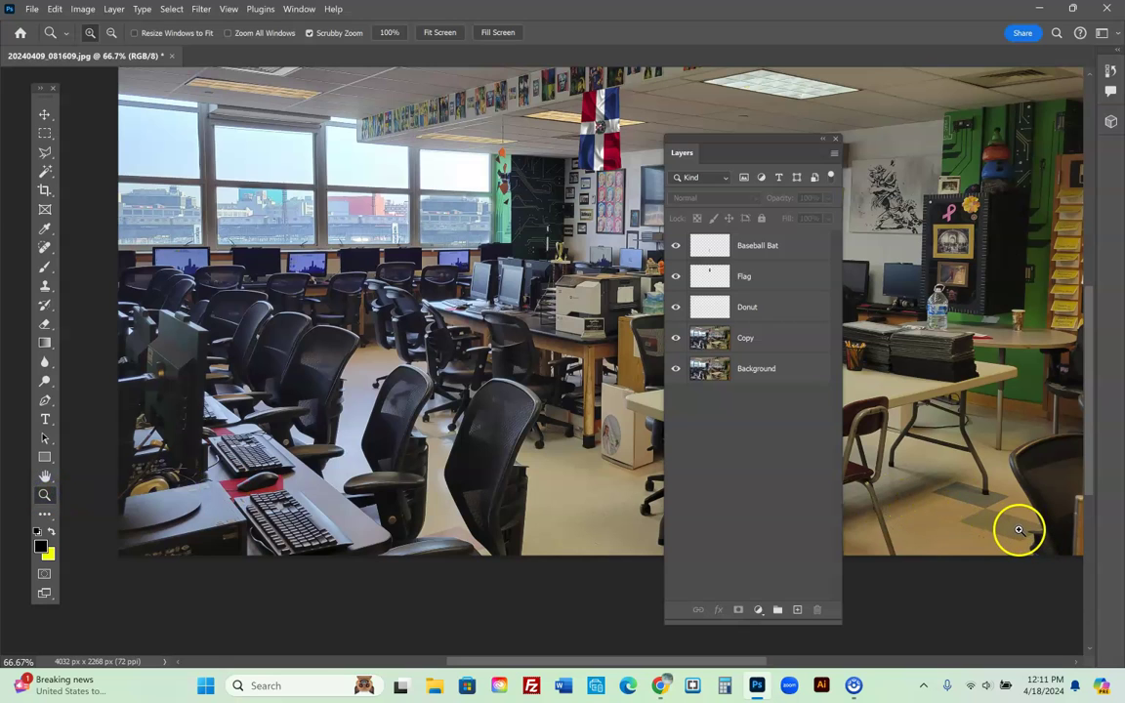
{"action": "left_click", "coordinate": [767, 342]}
{"action": "left_click_drag", "start_coordinate": [1010, 532], "coordinate": [1033, 536]}
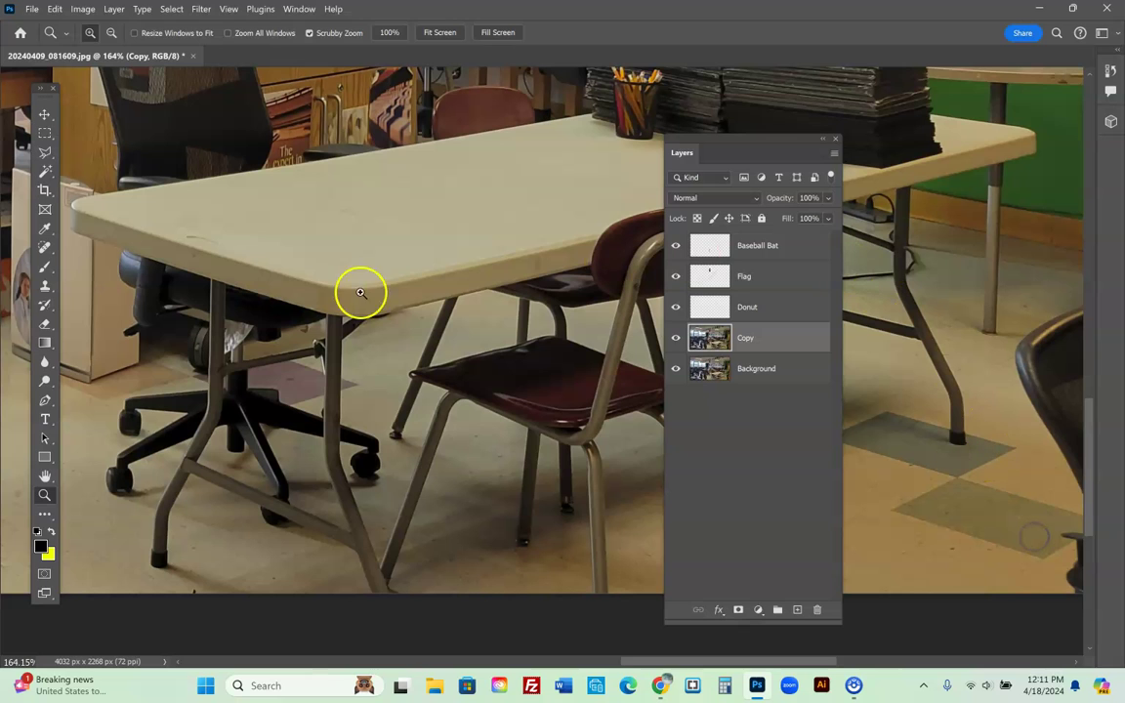
{"action": "left_click", "coordinate": [44, 477]}
{"action": "left_click_drag", "start_coordinate": [1010, 478], "coordinate": [981, 334]}
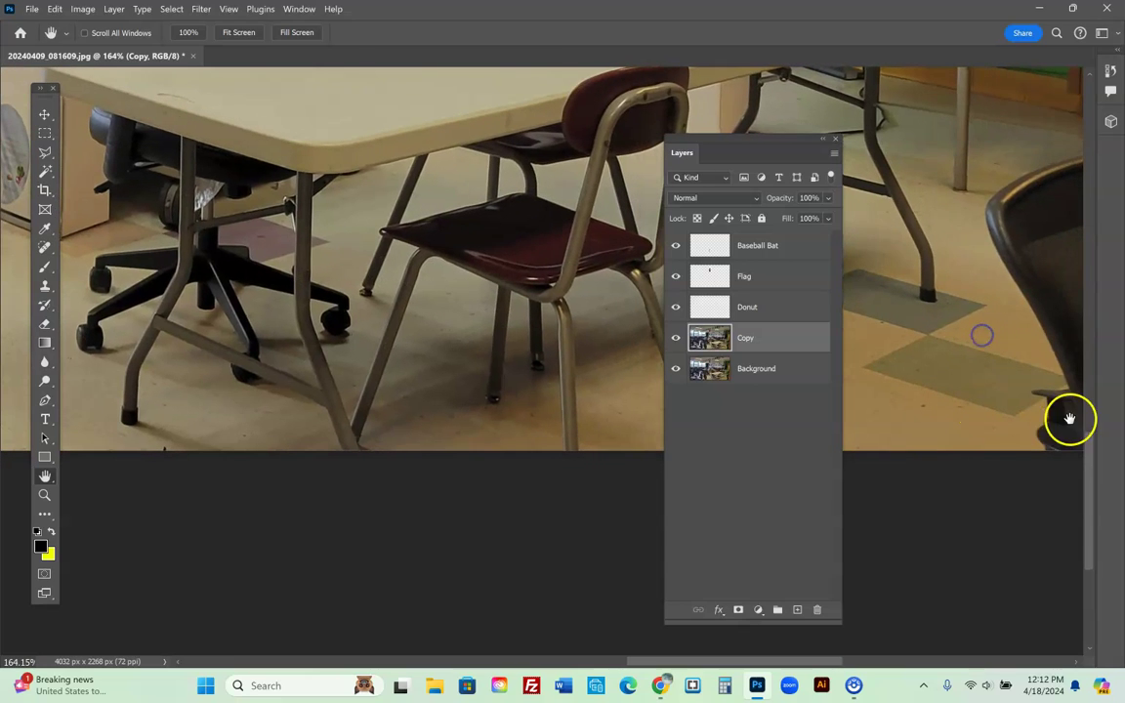
{"action": "left_click_drag", "start_coordinate": [44, 151], "coordinate": [110, 168]}
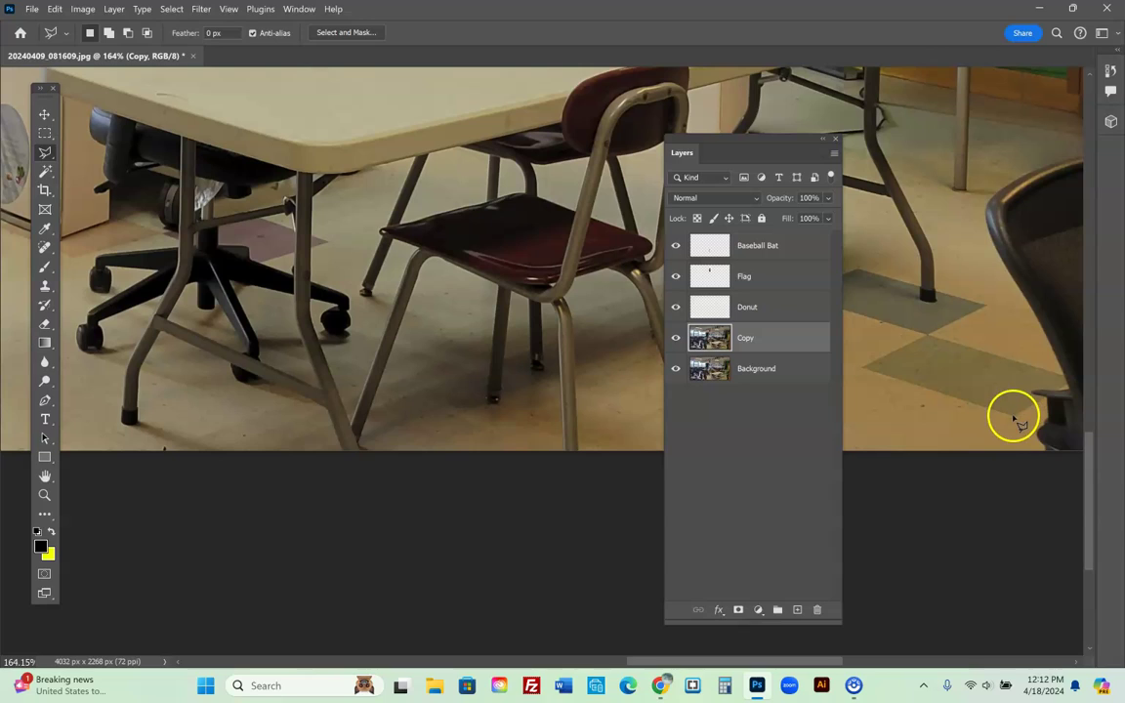
Outline the lower grey floor tile with the Polygonal Lasso and shift its hue to -70.
{"action": "left_click", "coordinate": [1060, 378]}
{"action": "left_click", "coordinate": [866, 369]}
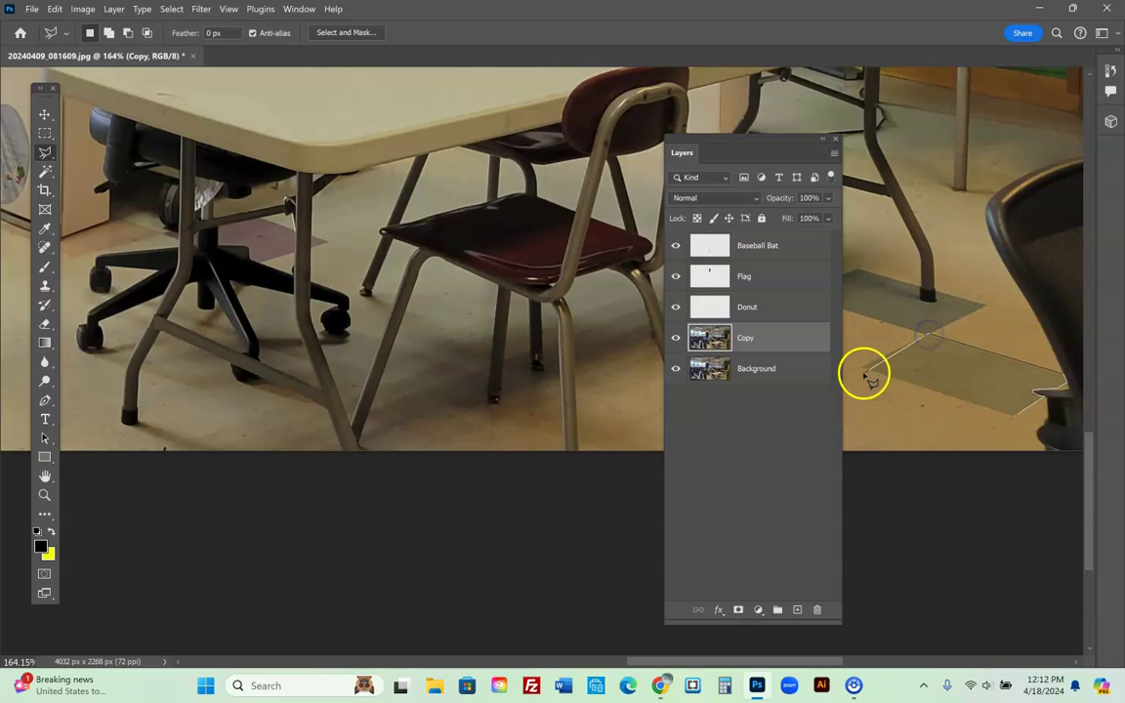
{"action": "left_click", "coordinate": [1018, 414]}
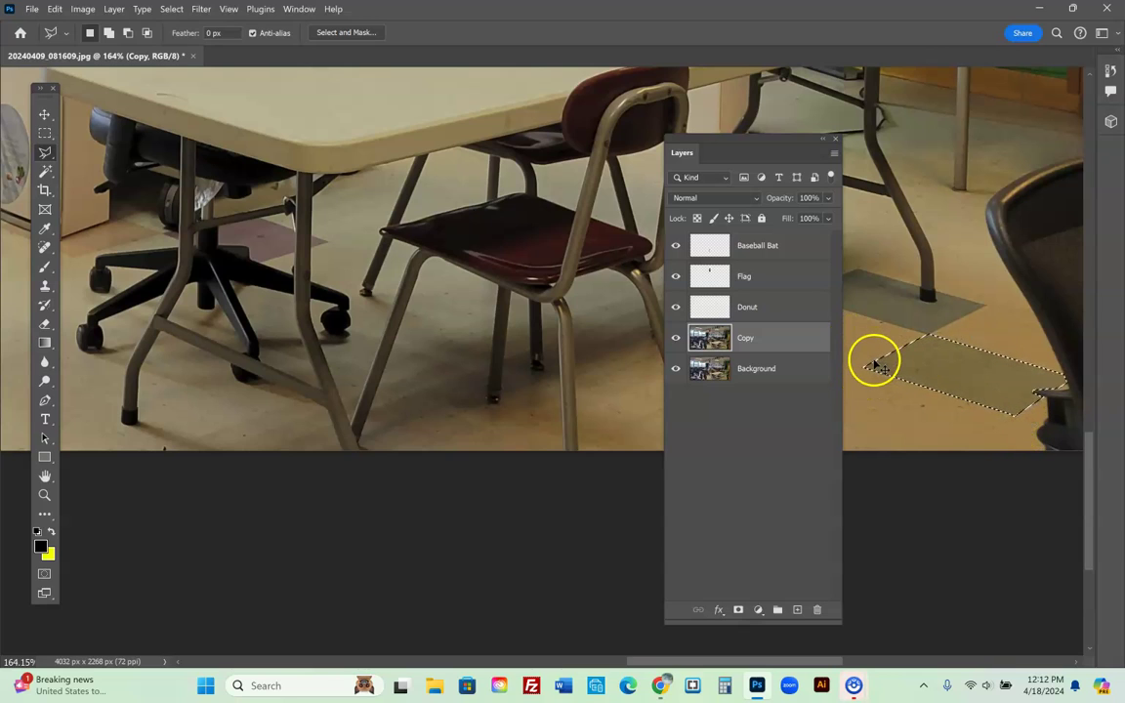
{"action": "key", "text": "ctrl+u"}
{"action": "left_click_drag", "start_coordinate": [889, 119], "coordinate": [955, 129]}
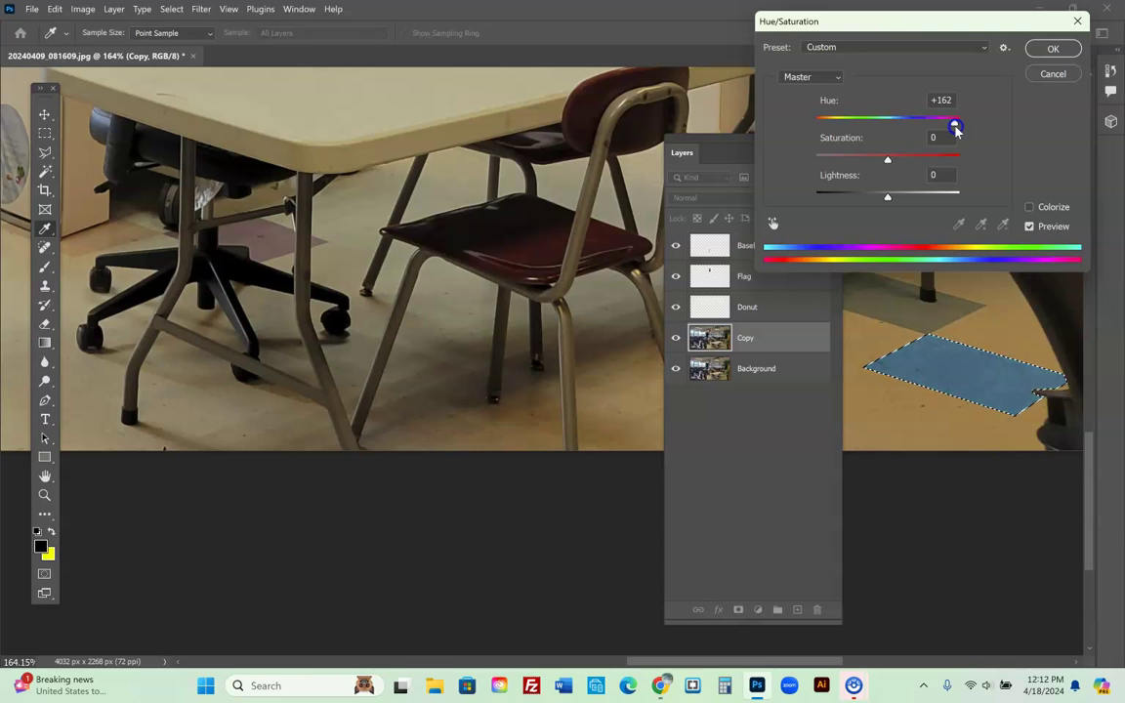
Apply a +162 hue to the tile, deselect, fit the image on screen, and dock the Layers panel.
{"action": "left_click_drag", "start_coordinate": [955, 127], "coordinate": [954, 123]}
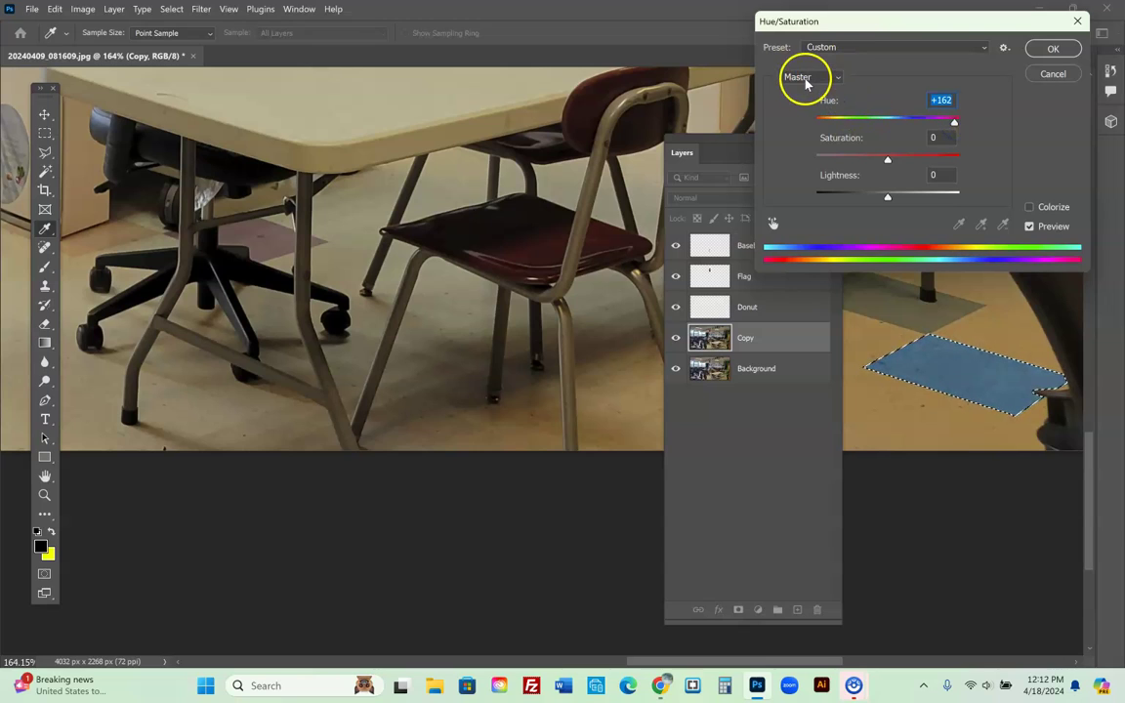
{"action": "left_click", "coordinate": [1052, 47]}
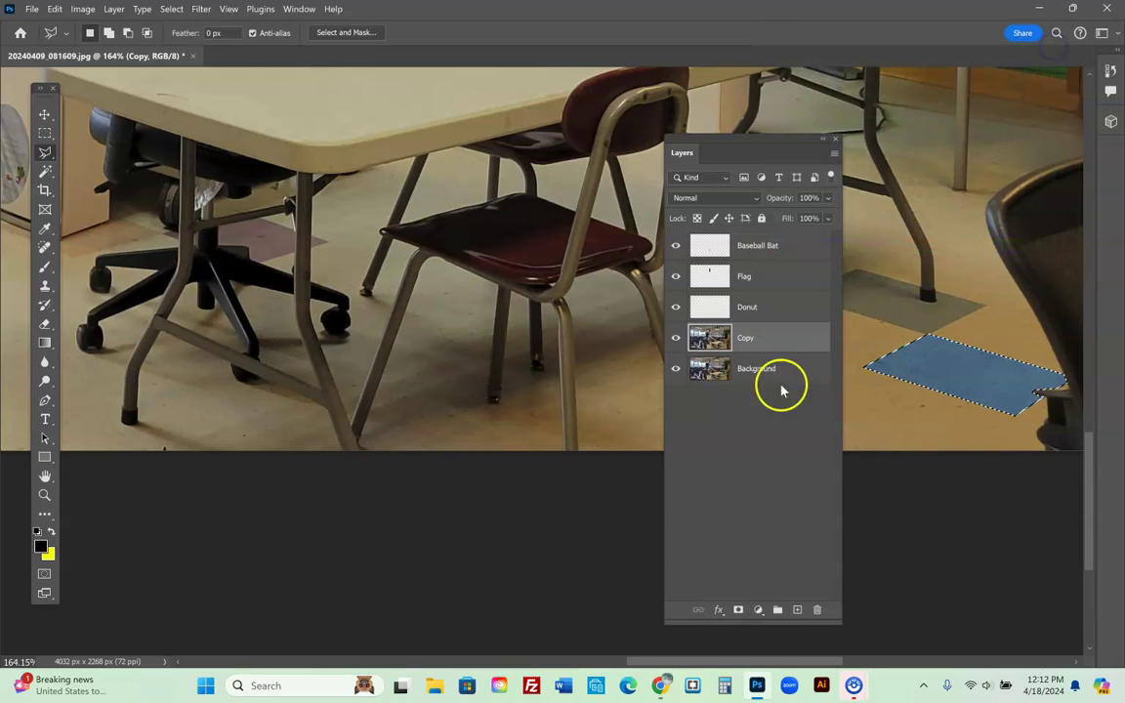
{"action": "key", "text": "ctrl+d"}
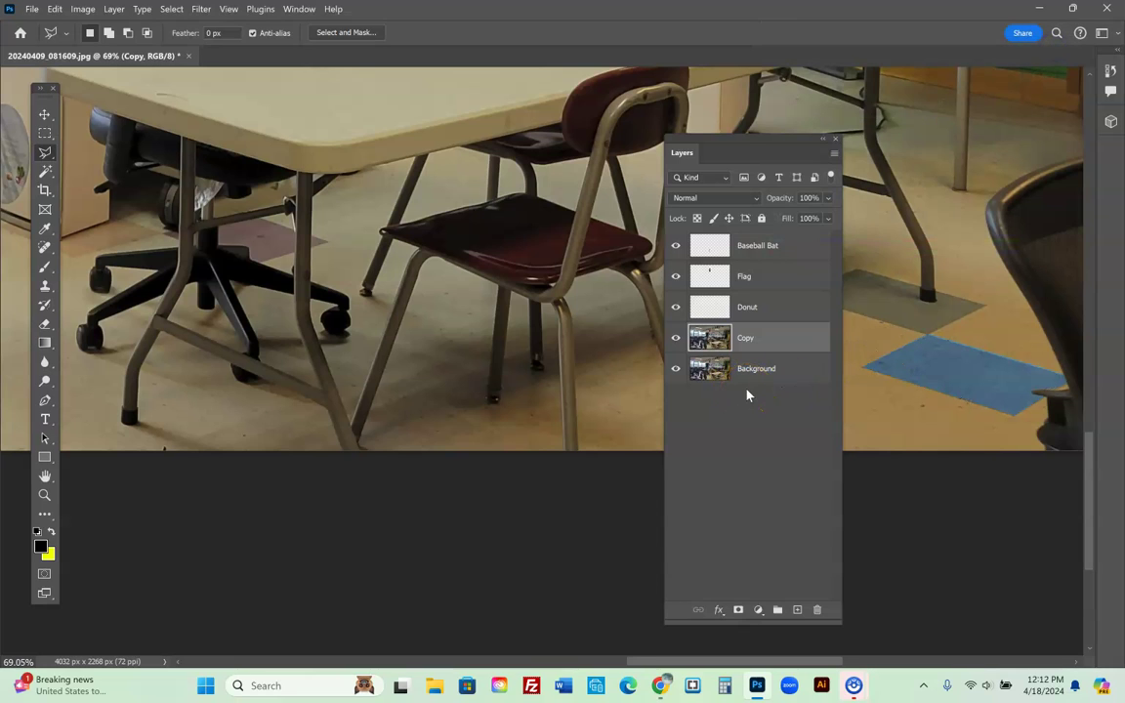
{"action": "key", "text": "ctrl+0"}
{"action": "left_click_drag", "start_coordinate": [740, 159], "coordinate": [1060, 62]}
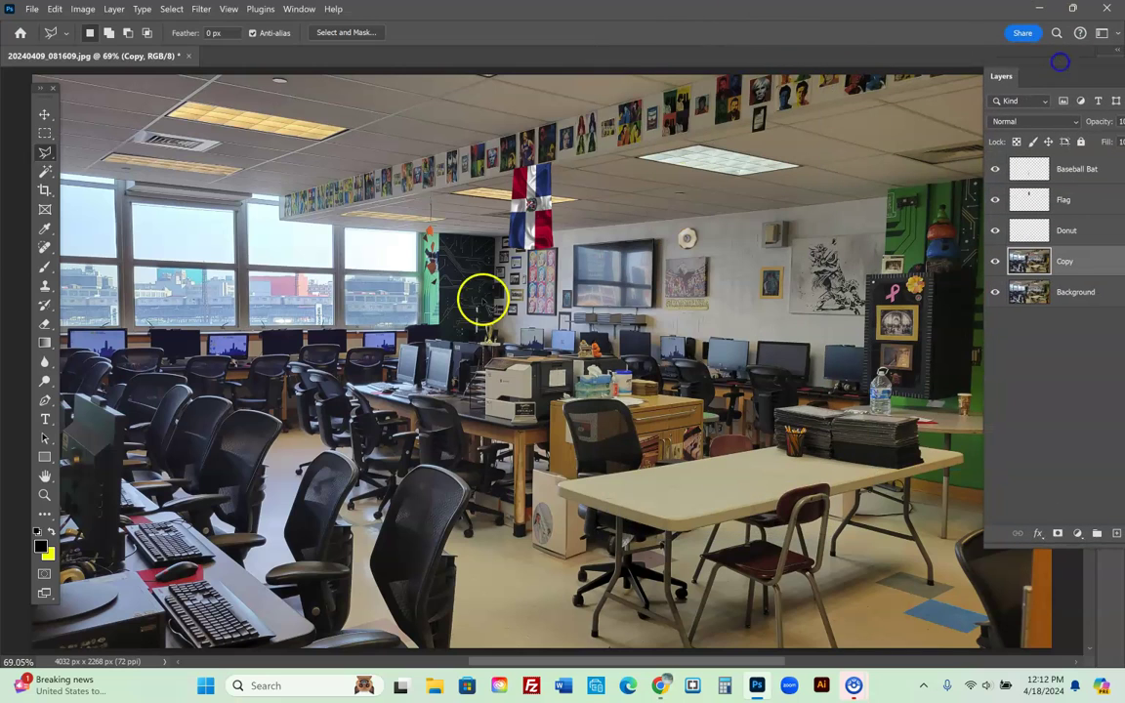
Zoom out and toggle the Copy layer off and on to compare the blue tile with the original.
{"action": "left_click", "coordinate": [44, 494]}
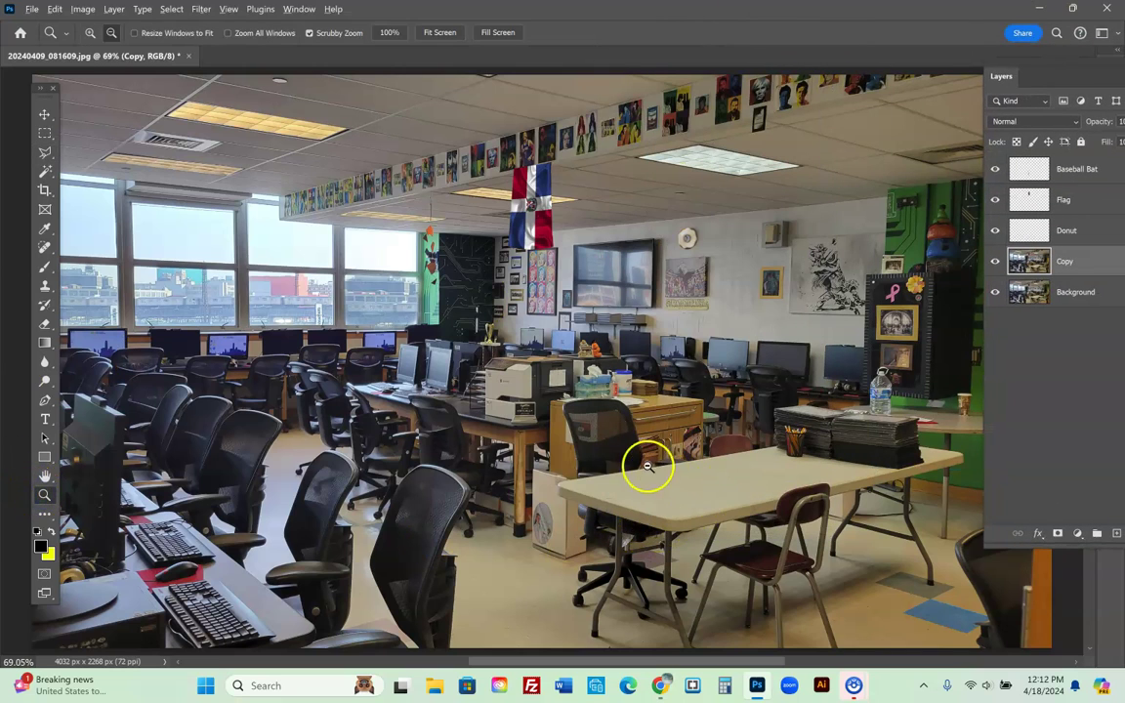
{"action": "left_click", "coordinate": [606, 433], "text": "alt"}
{"action": "left_click", "coordinate": [606, 433], "text": "alt"}
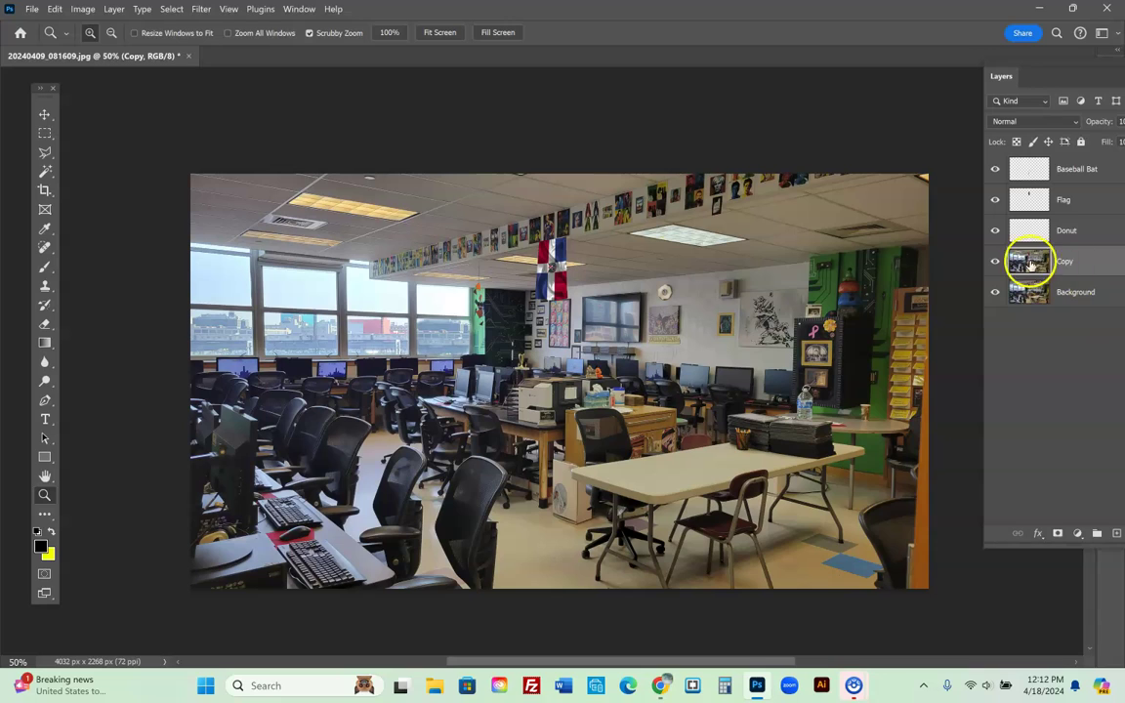
{"action": "left_click", "coordinate": [994, 262]}
{"action": "left_click", "coordinate": [994, 262]}
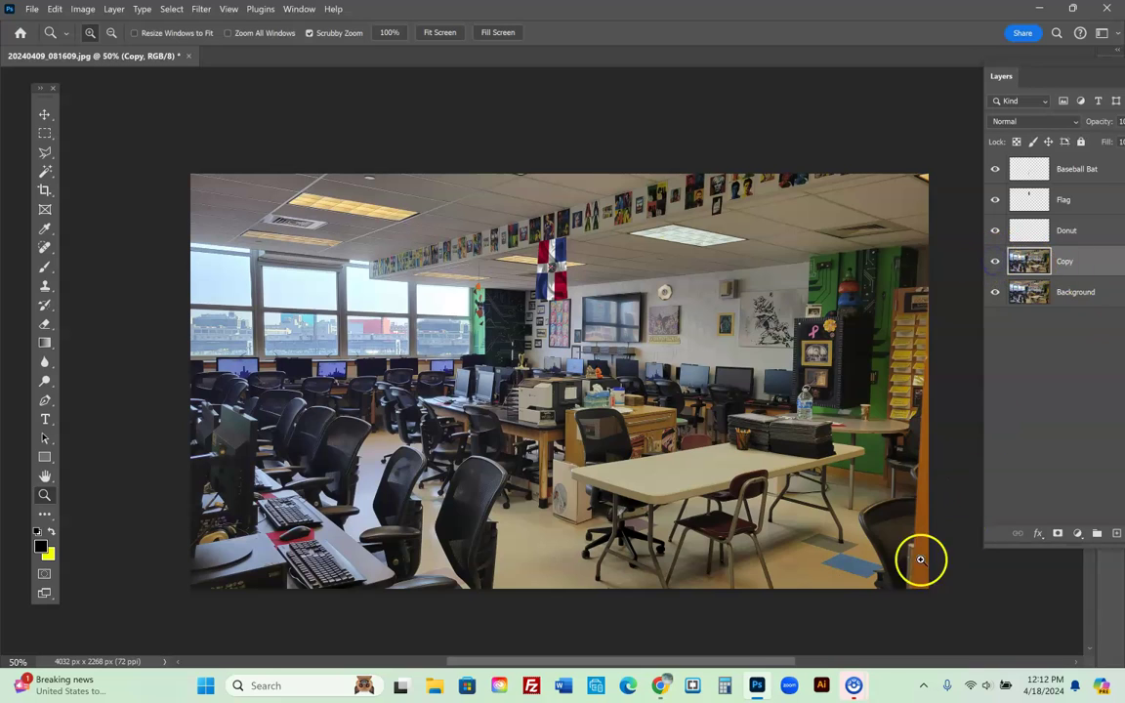
{"action": "left_click", "coordinate": [994, 262]}
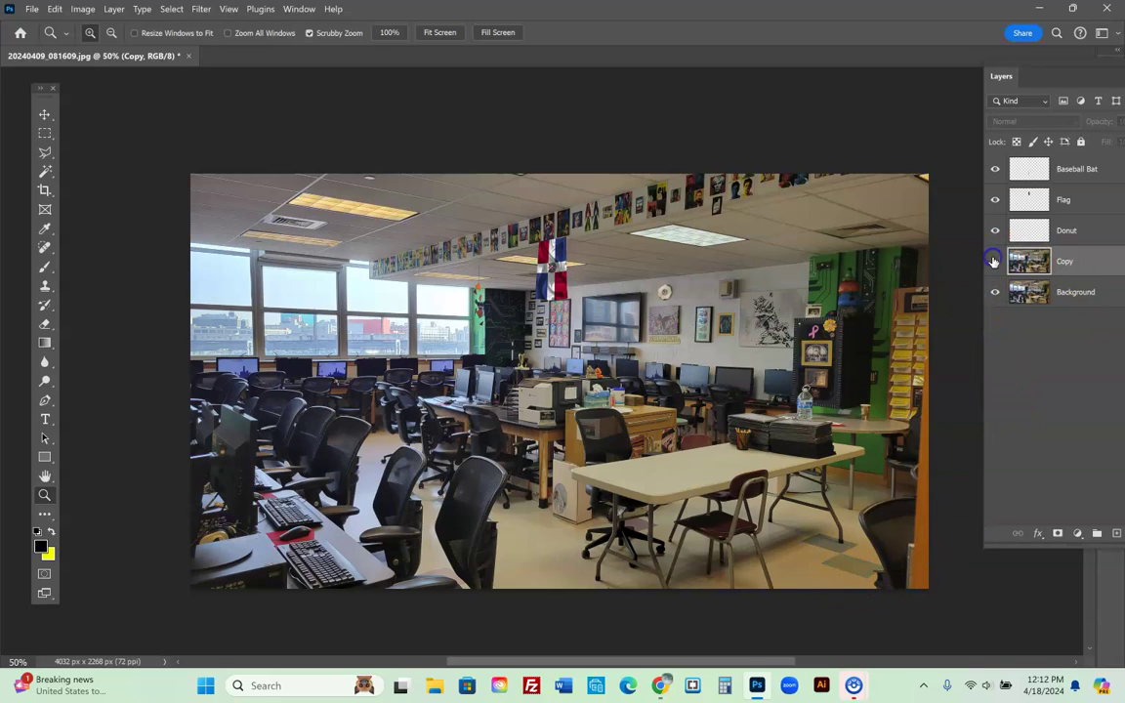
{"action": "left_click", "coordinate": [994, 261]}
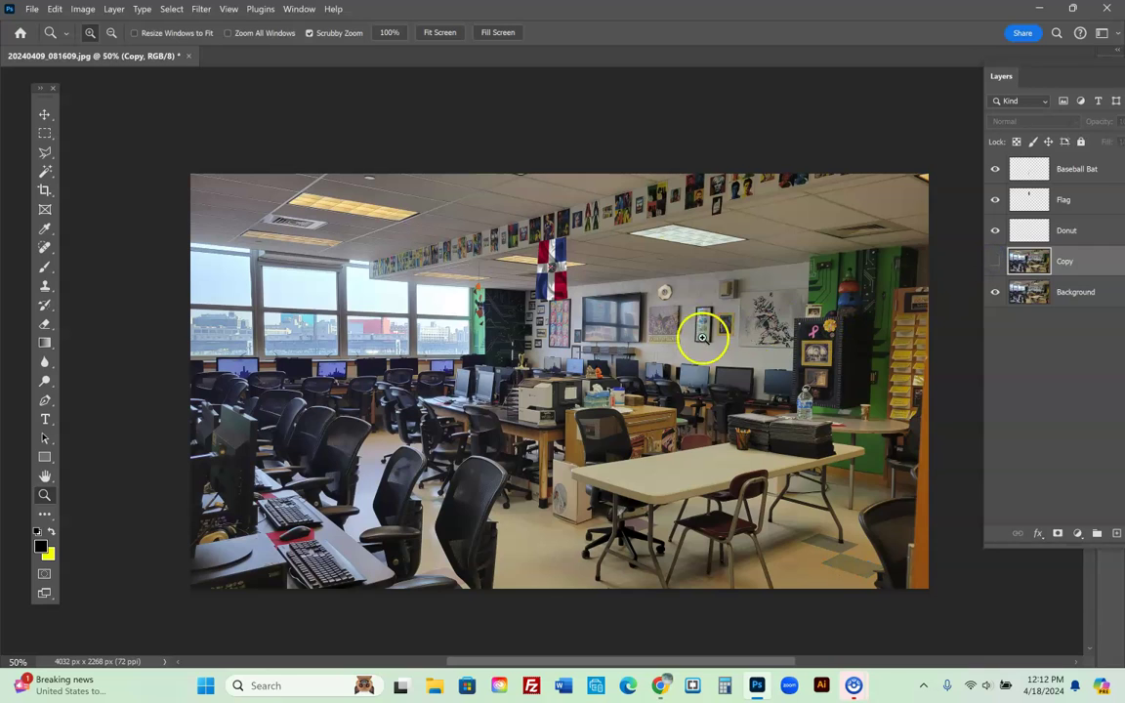
{"action": "left_click", "coordinate": [994, 262]}
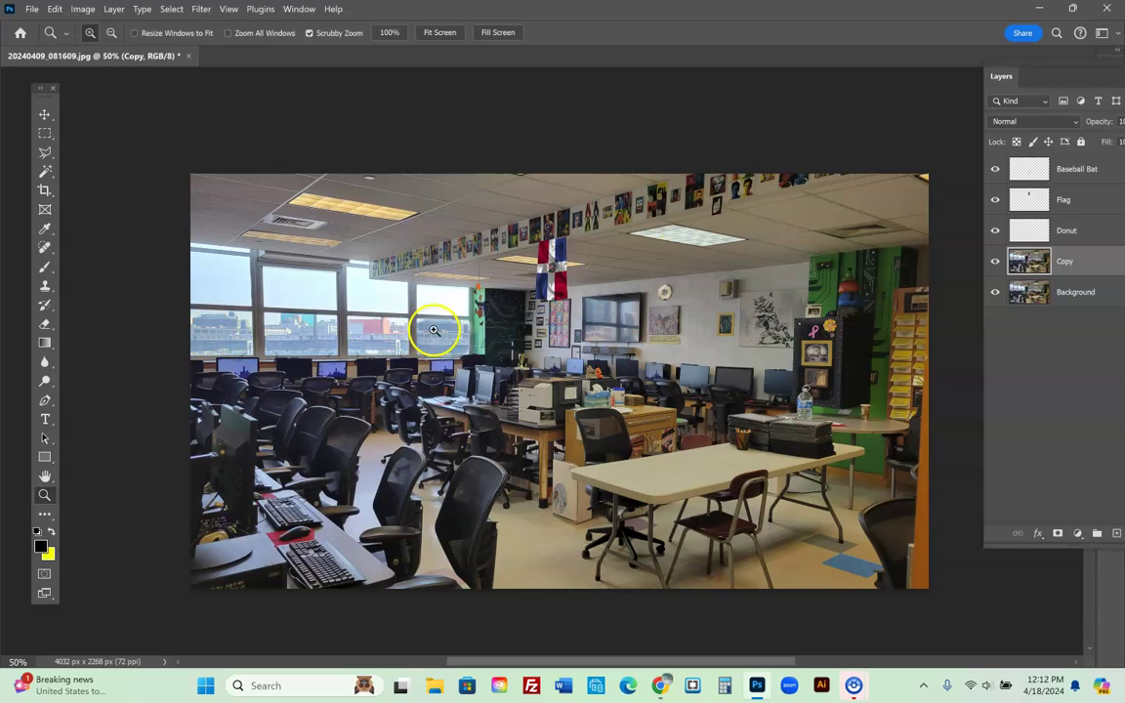
{"action": "left_click", "coordinate": [995, 262]}
{"action": "left_click", "coordinate": [995, 262]}
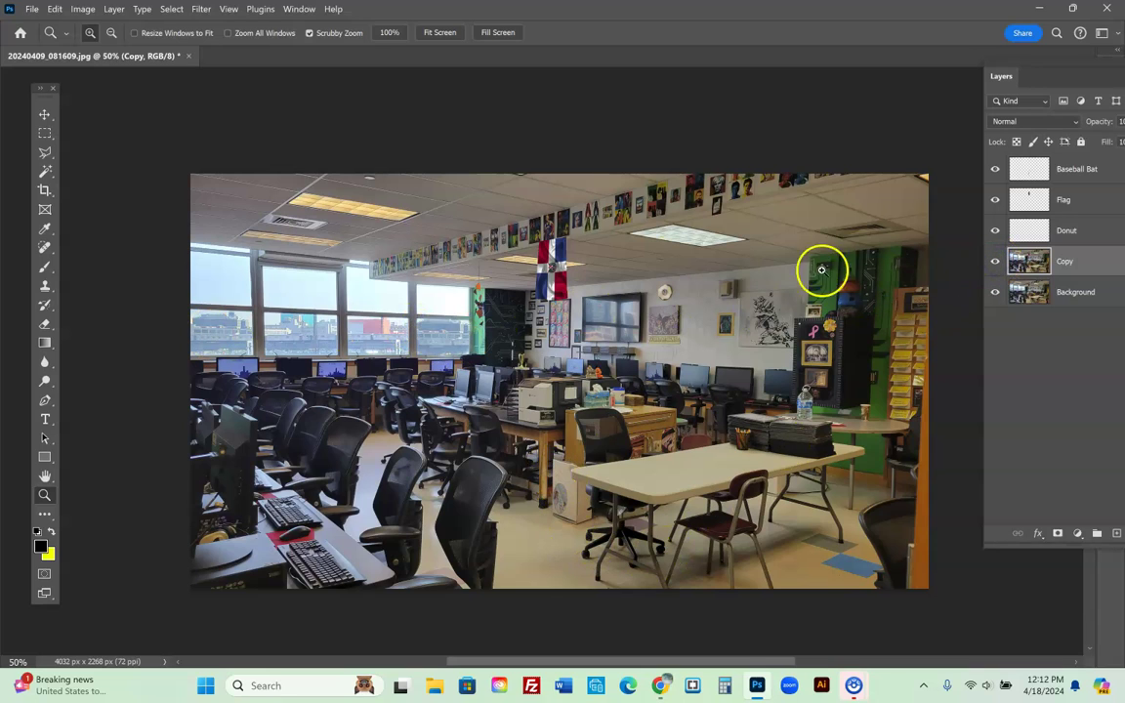
Toggle the Flag layer off and on to compare the Dominican flag against the original.
{"action": "left_click", "coordinate": [995, 200]}
{"action": "left_click", "coordinate": [995, 200]}
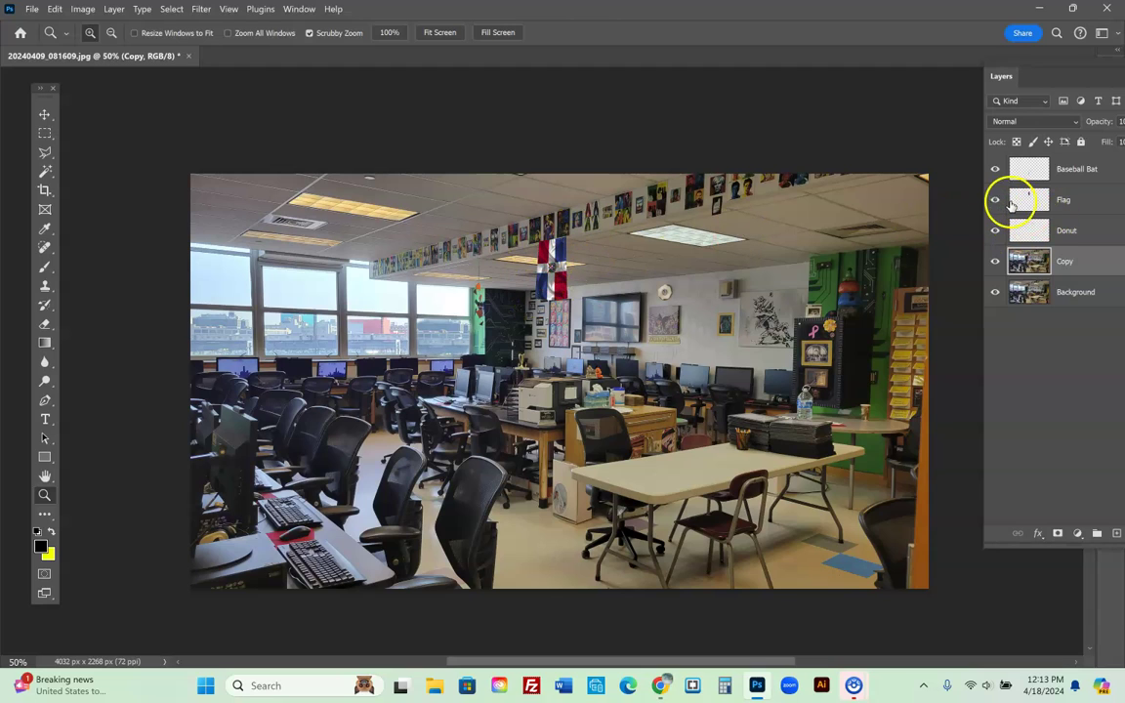
{"action": "left_click", "coordinate": [996, 200]}
{"action": "left_click", "coordinate": [996, 200]}
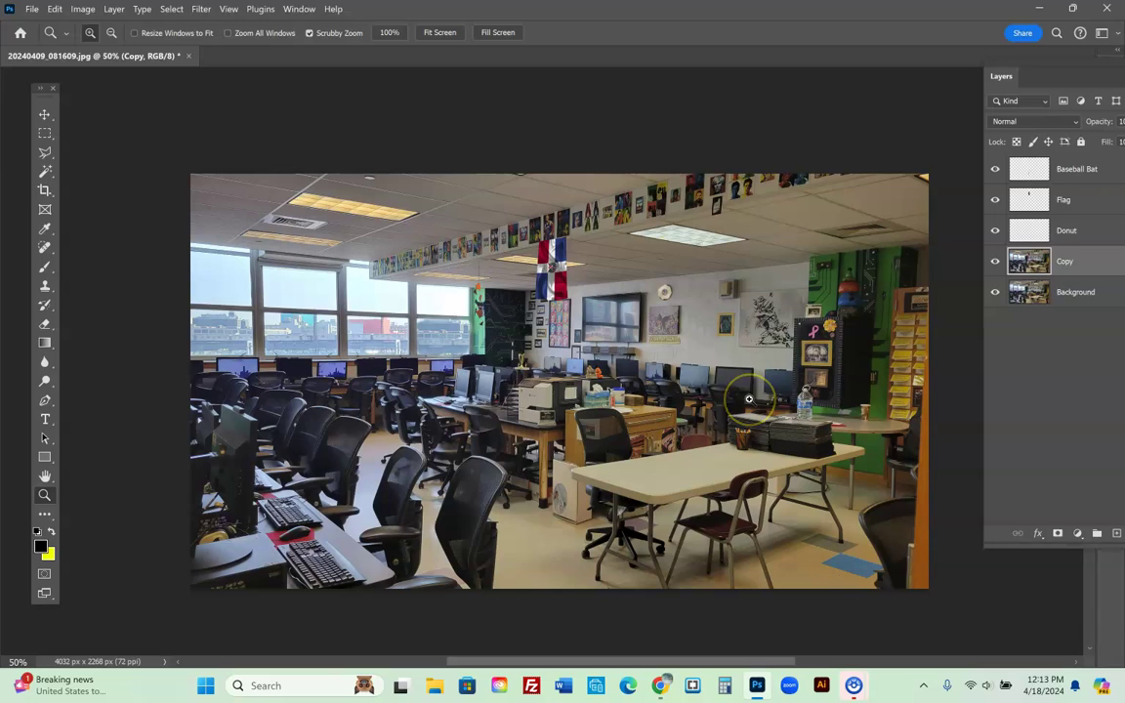
{"action": "left_click", "coordinate": [724, 584]}
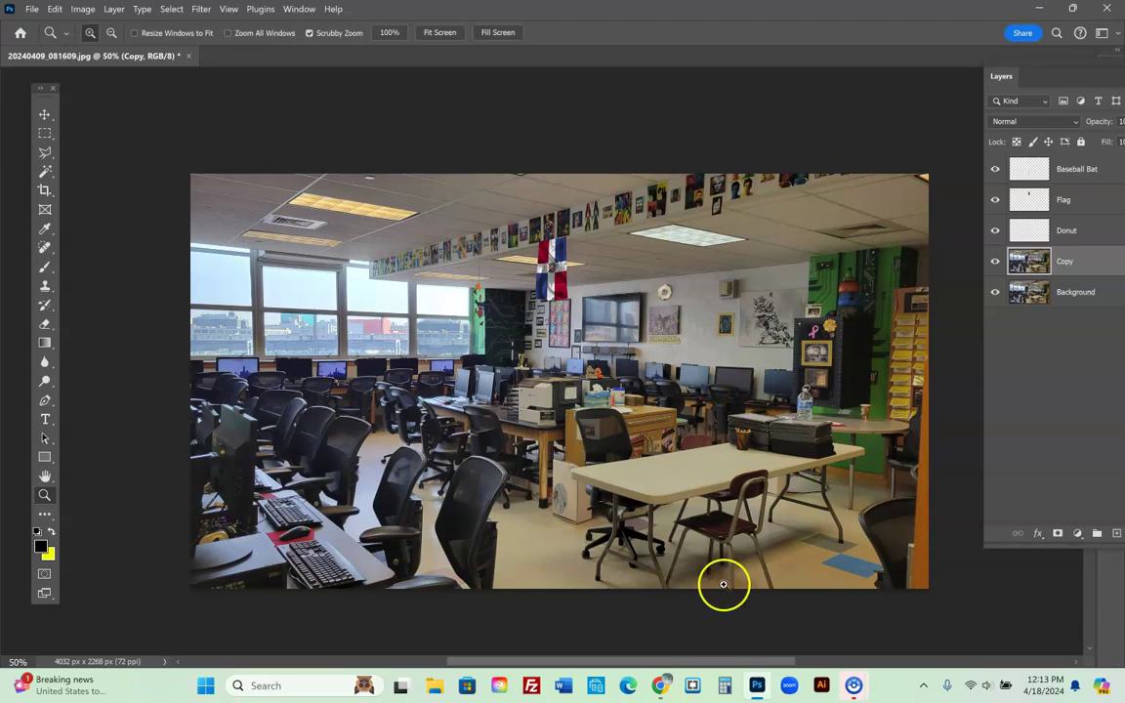
Run a Chrome image search for 'dining room' in the Dominican flag tab and browse the results.
{"action": "left_click", "coordinate": [662, 689]}
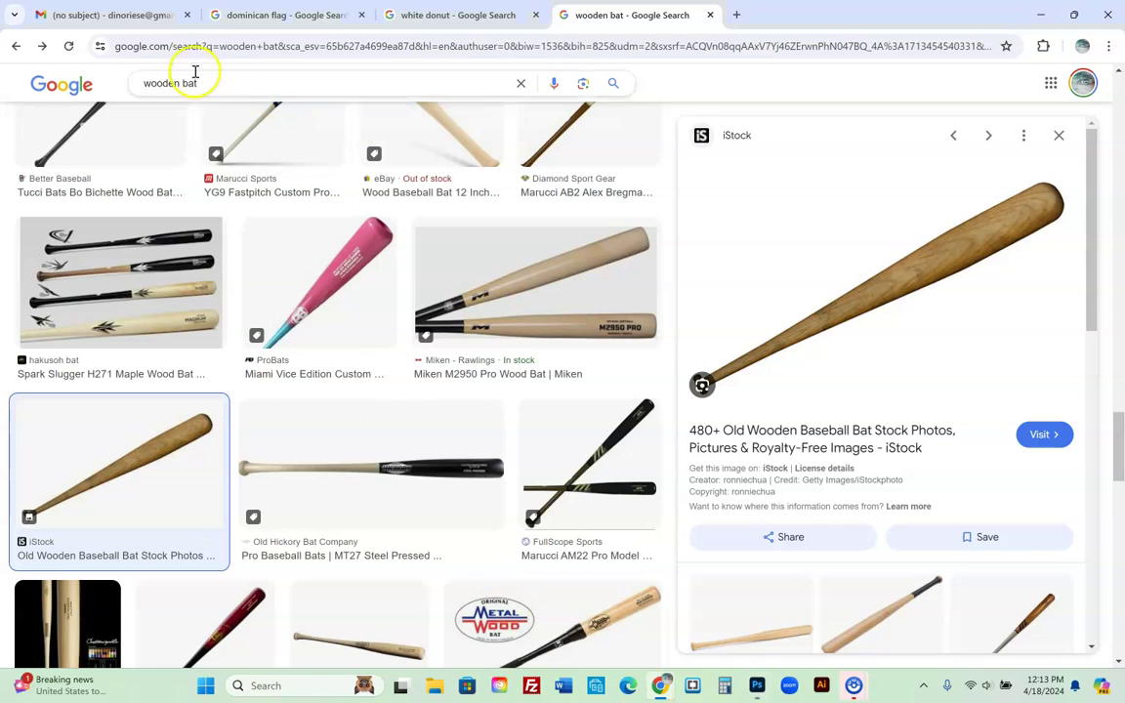
{"action": "left_click", "coordinate": [332, 22]}
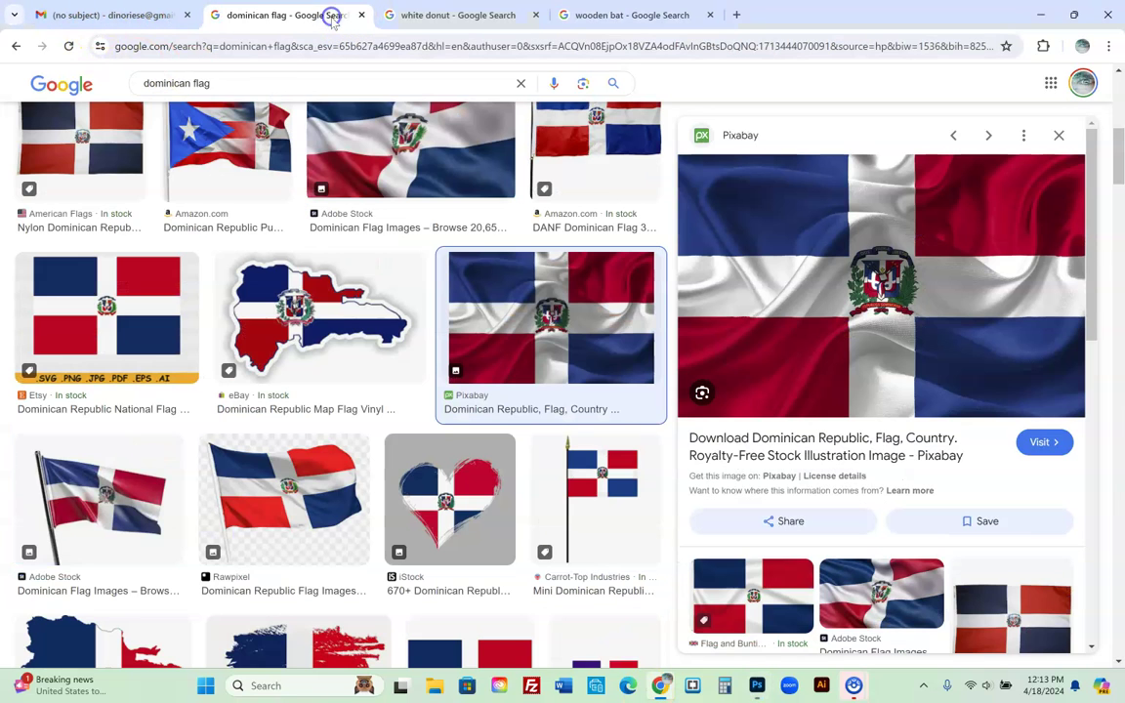
{"action": "triple_click", "coordinate": [225, 83]}
{"action": "type", "text": "din"}
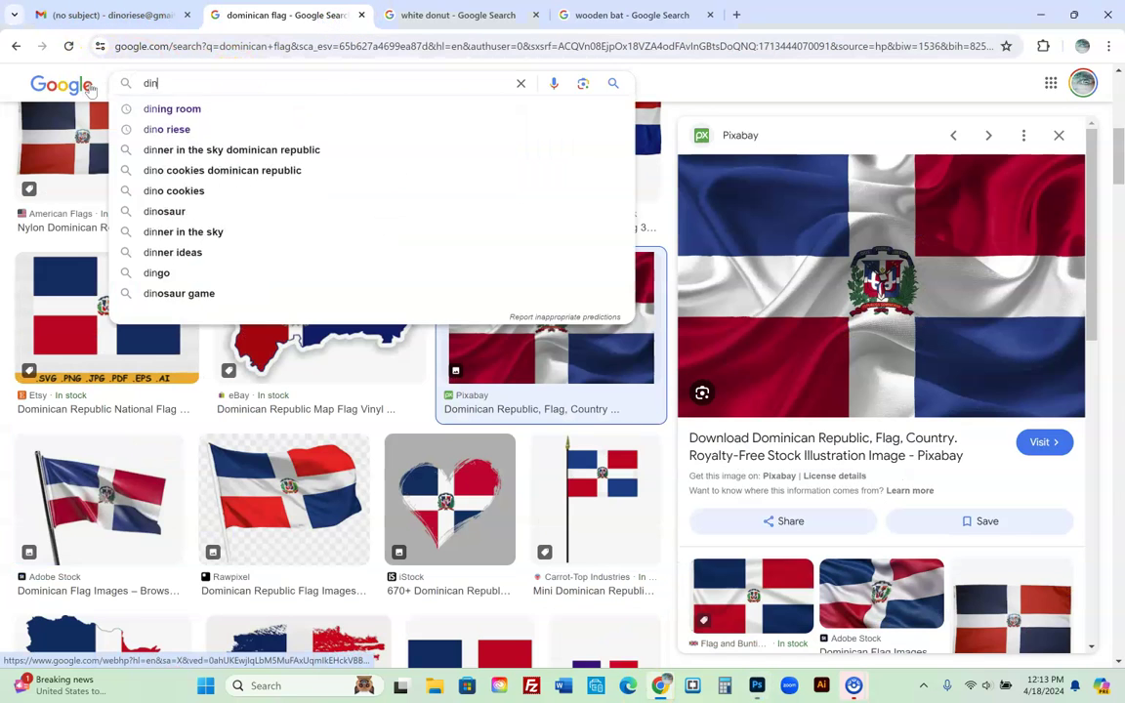
{"action": "type", "text": "ing room"}
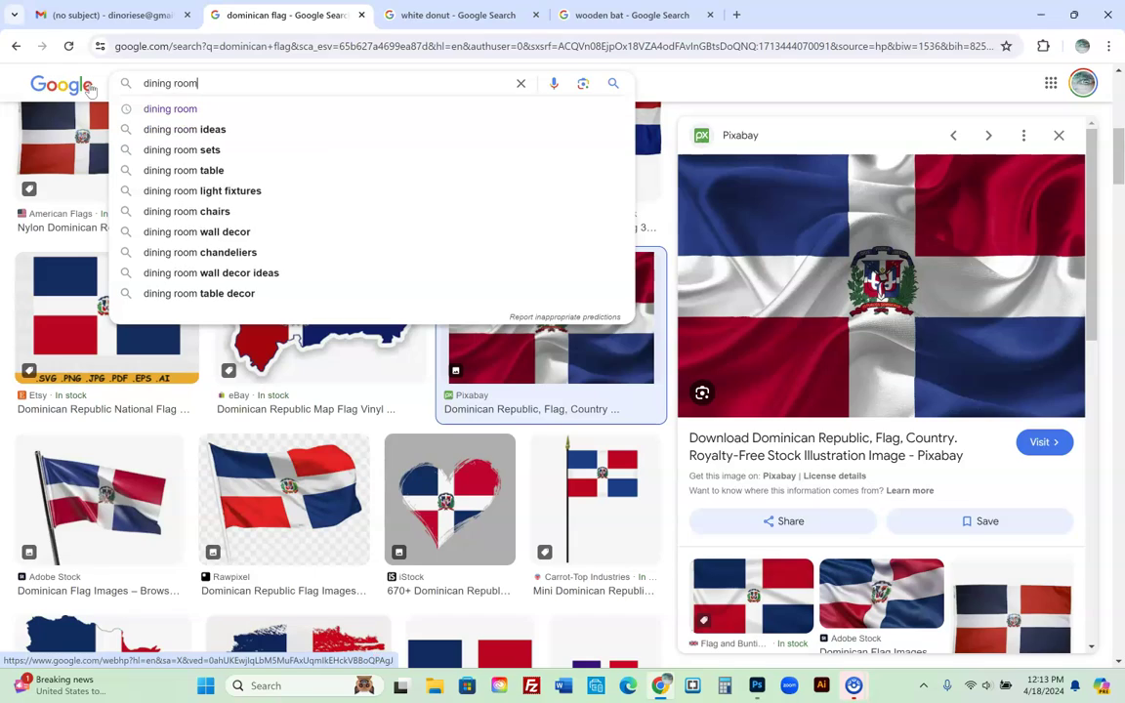
{"action": "key", "text": "Return"}
{"action": "scroll", "coordinate": [447, 427], "scroll_direction": "down", "scroll_amount": 5}
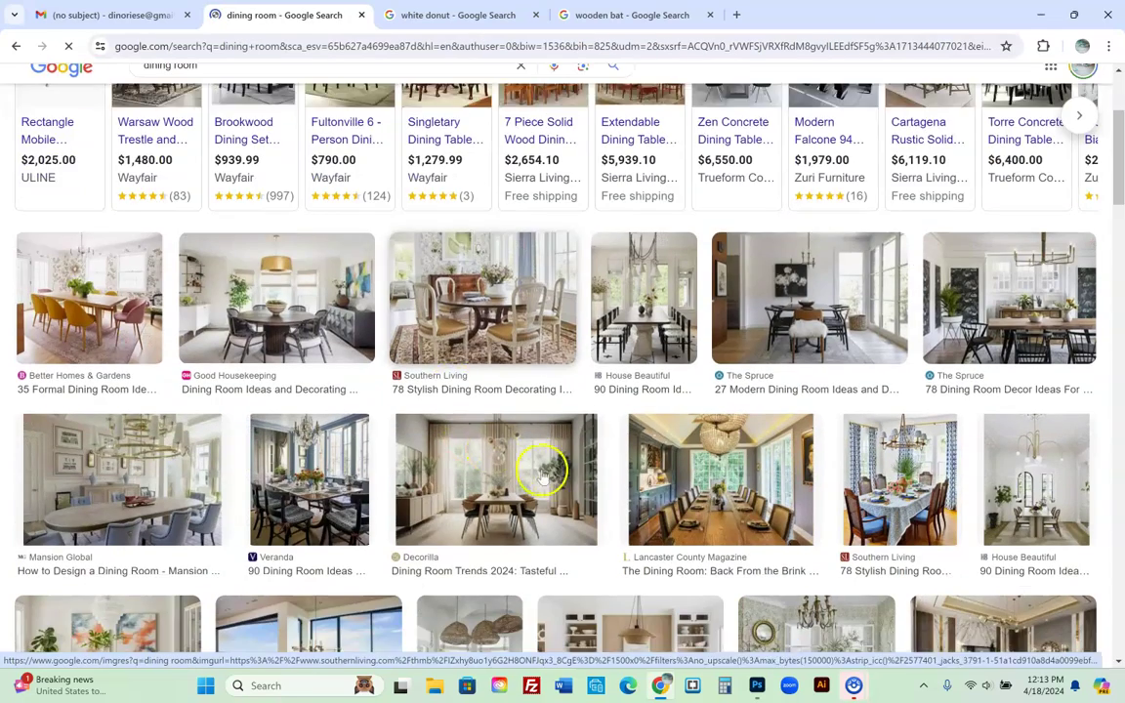
{"action": "scroll", "coordinate": [757, 459], "scroll_direction": "down", "scroll_amount": 5}
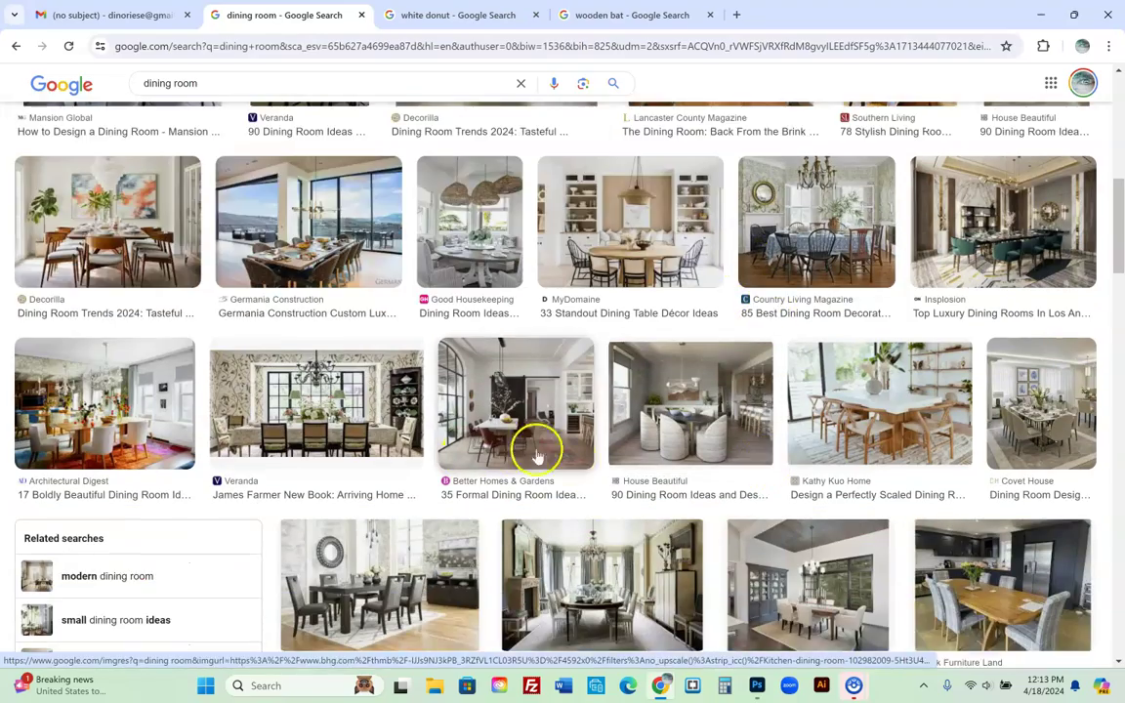
{"action": "scroll", "coordinate": [515, 452], "scroll_direction": "down", "scroll_amount": 2}
{"action": "scroll", "coordinate": [513, 454], "scroll_direction": "up", "scroll_amount": 15}
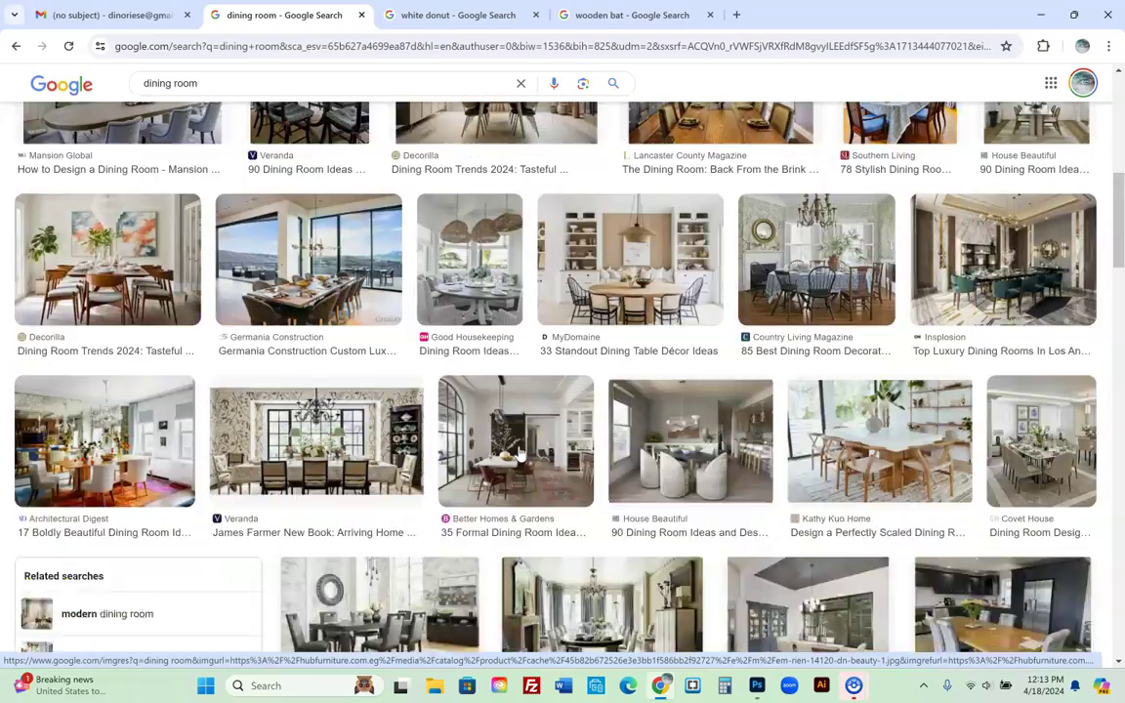
{"action": "scroll", "coordinate": [513, 454], "scroll_direction": "up", "scroll_amount": 1}
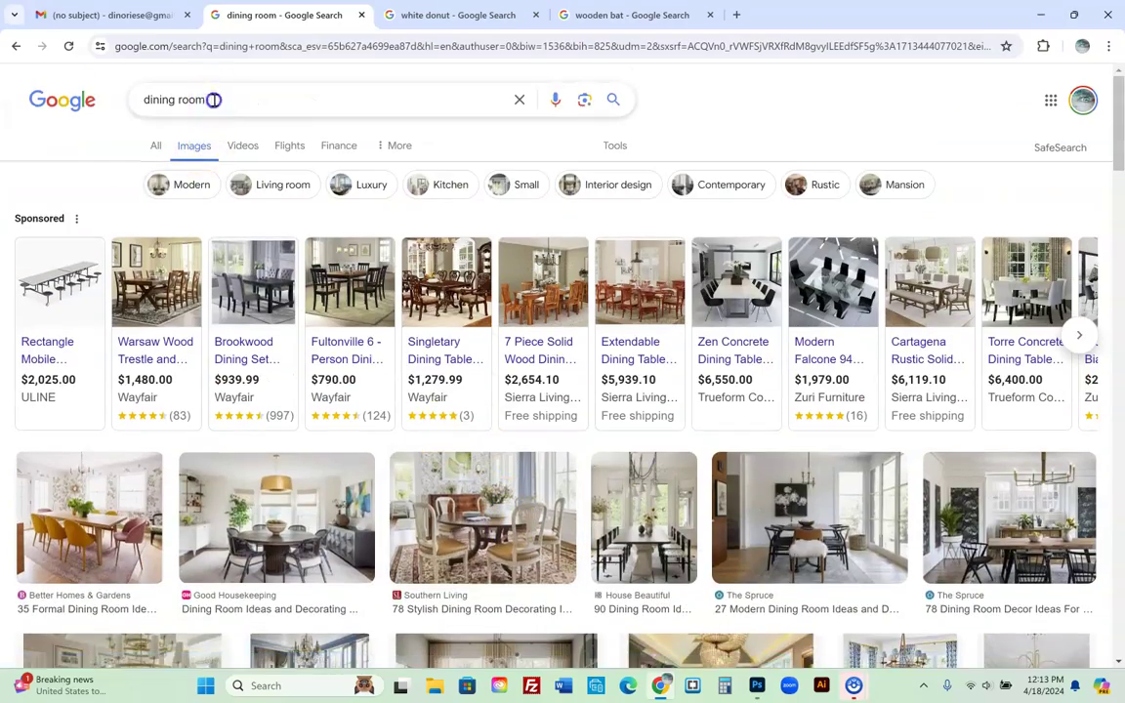
Search images for 'baseball field', preview the ROBERTSON FIELD stadium photo, and return to Photoshop.
{"action": "left_click_drag", "start_coordinate": [214, 98], "coordinate": [57, 108]}
{"action": "type", "text": "baseb"}
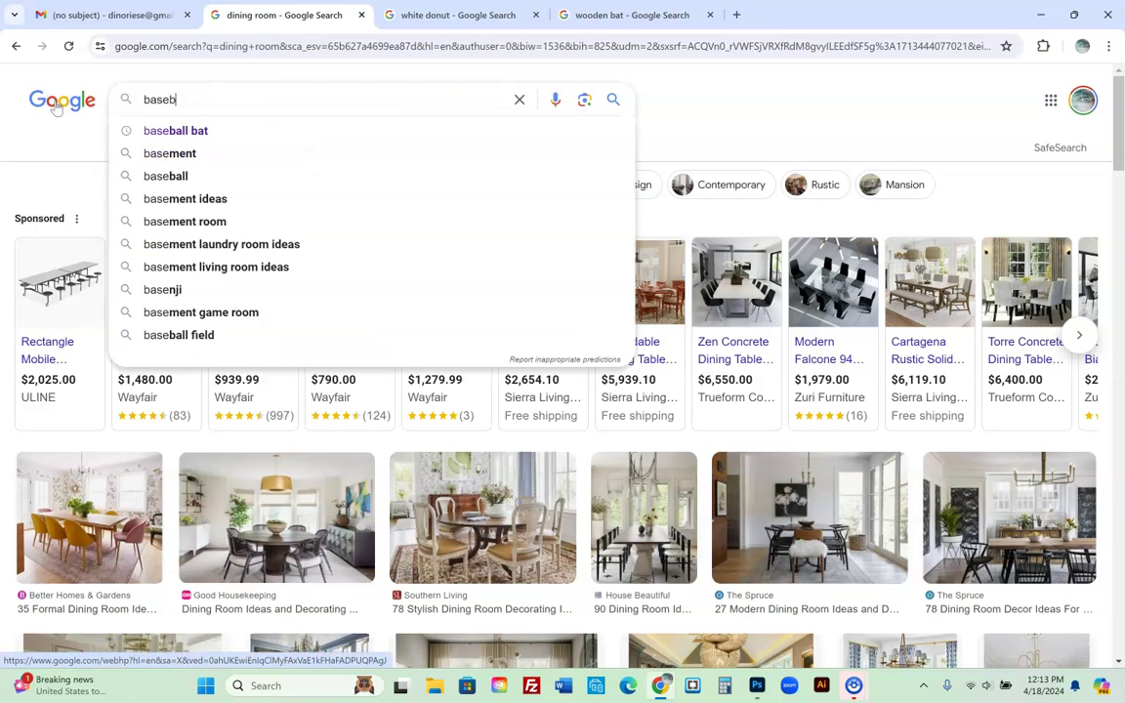
{"action": "type", "text": "all fiels"}
{"action": "key", "text": "BackSpace"}
{"action": "type", "text": "d"}
{"action": "key", "text": "Return"}
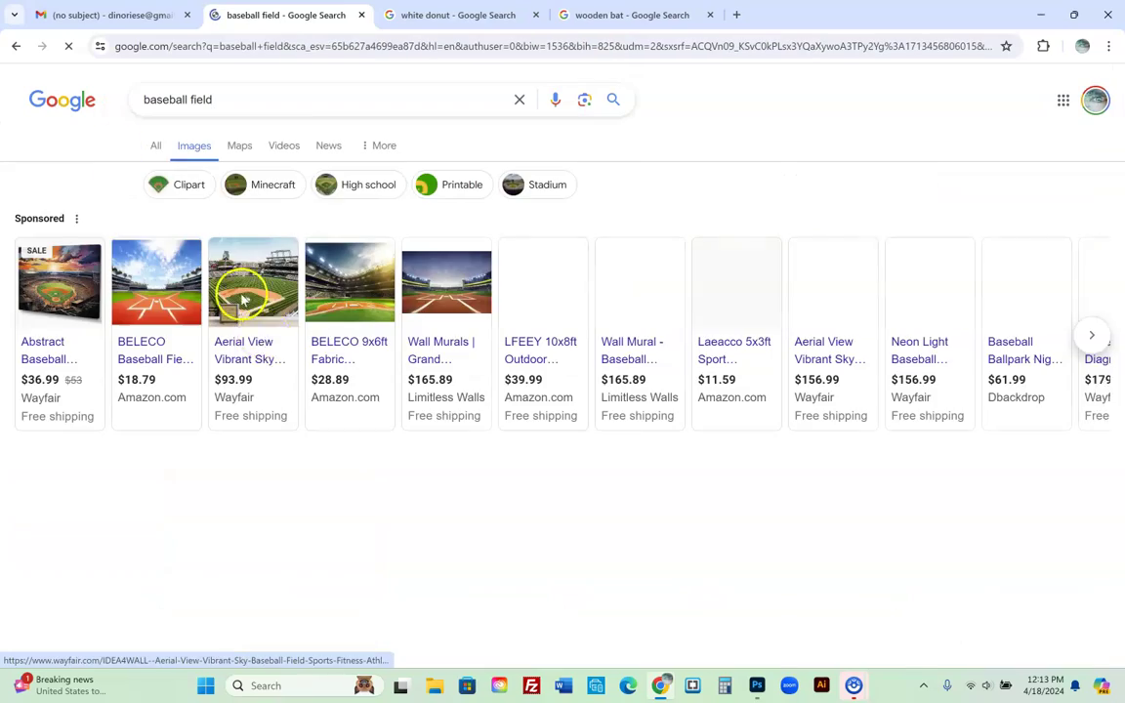
{"action": "scroll", "coordinate": [478, 459], "scroll_direction": "down", "scroll_amount": 7}
{"action": "scroll", "coordinate": [476, 457], "scroll_direction": "up", "scroll_amount": 3}
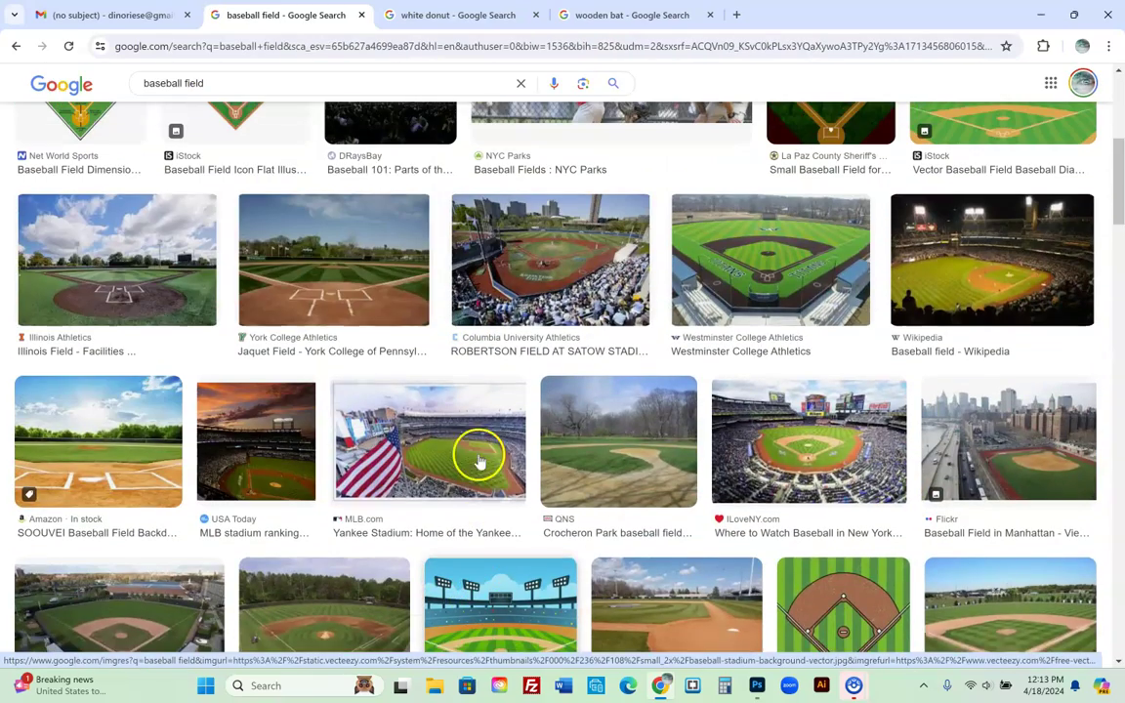
{"action": "left_click", "coordinate": [584, 276]}
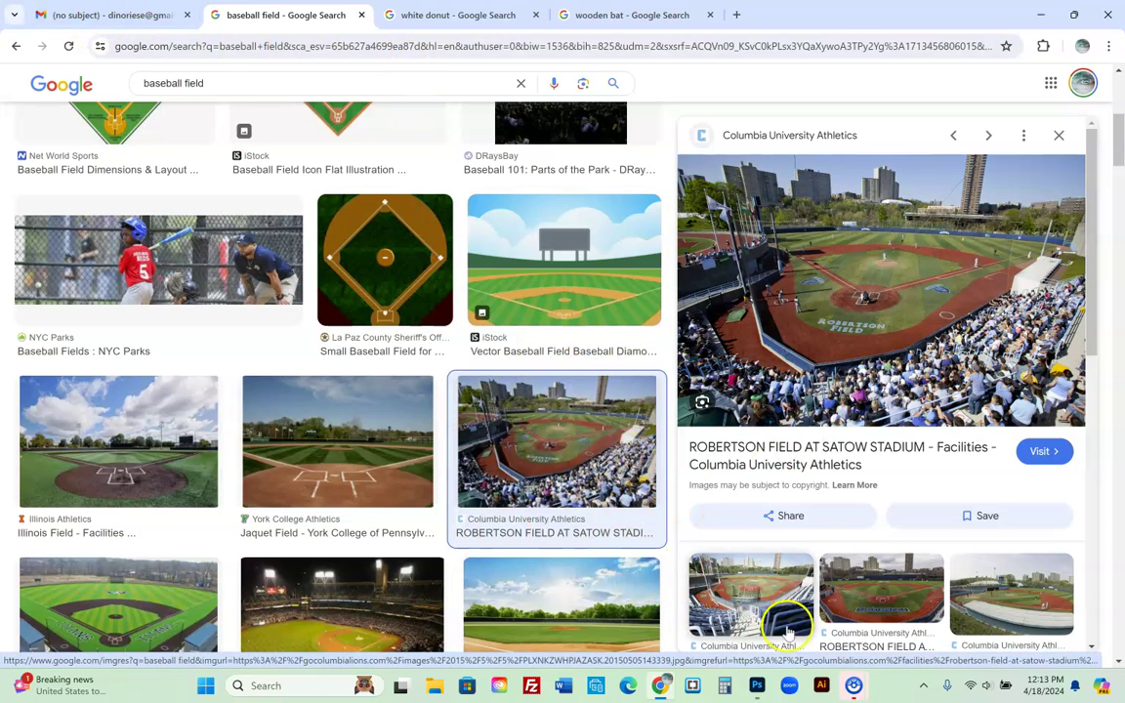
{"action": "left_click", "coordinate": [757, 686]}
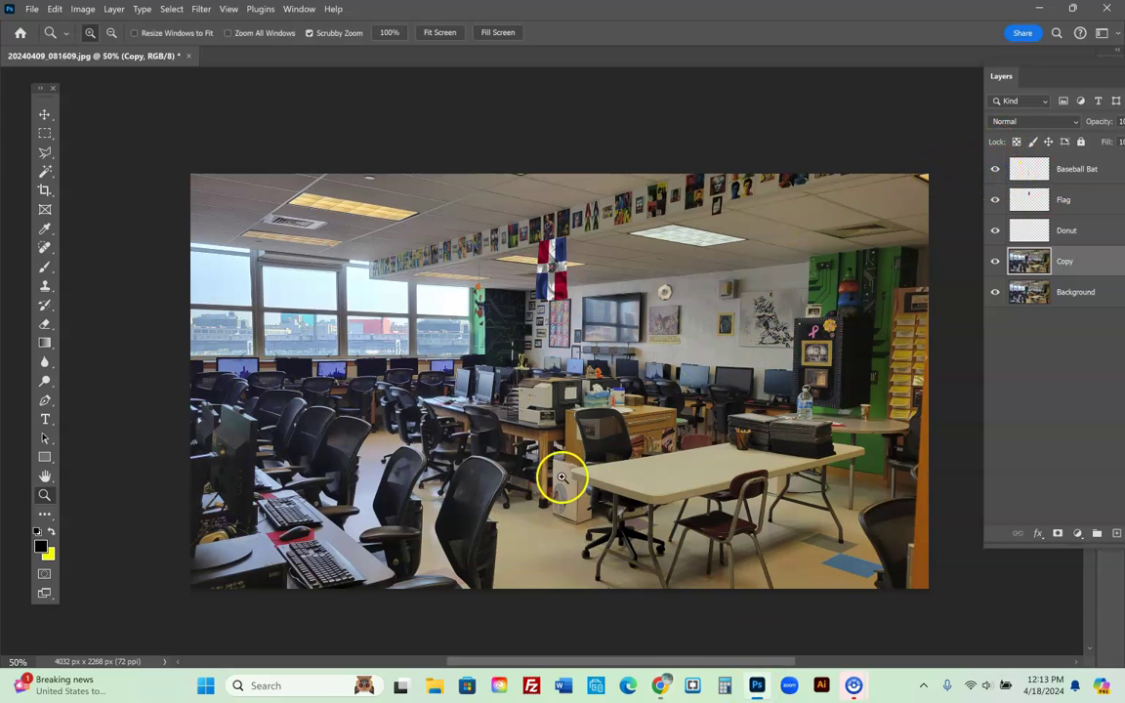
{"action": "left_click", "coordinate": [994, 200]}
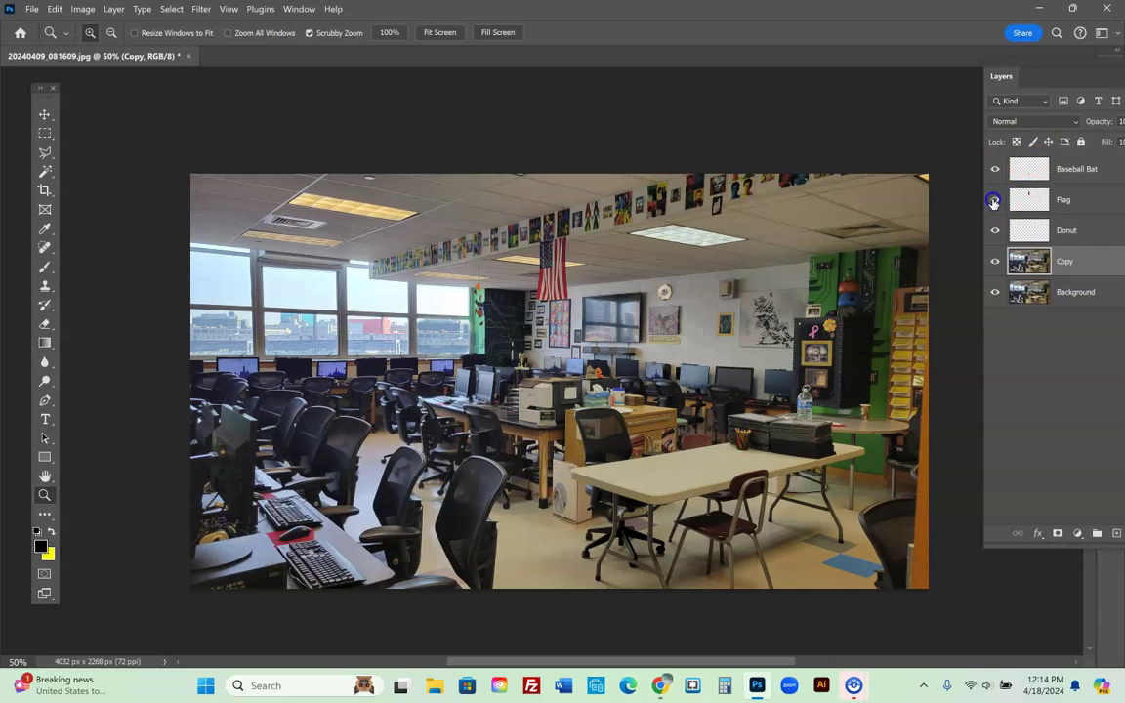
{"action": "left_click", "coordinate": [994, 201]}
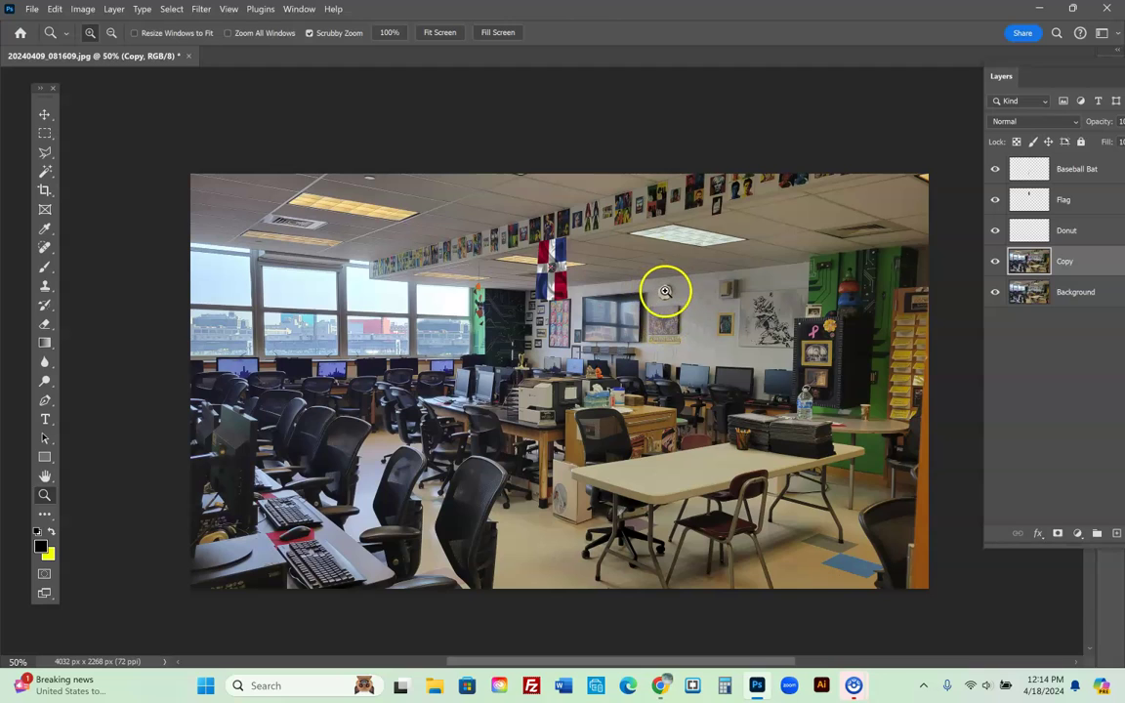
{"action": "left_click", "coordinate": [995, 261]}
{"action": "left_click", "coordinate": [995, 261]}
{"action": "left_click", "coordinate": [993, 261]}
{"action": "left_click", "coordinate": [995, 262]}
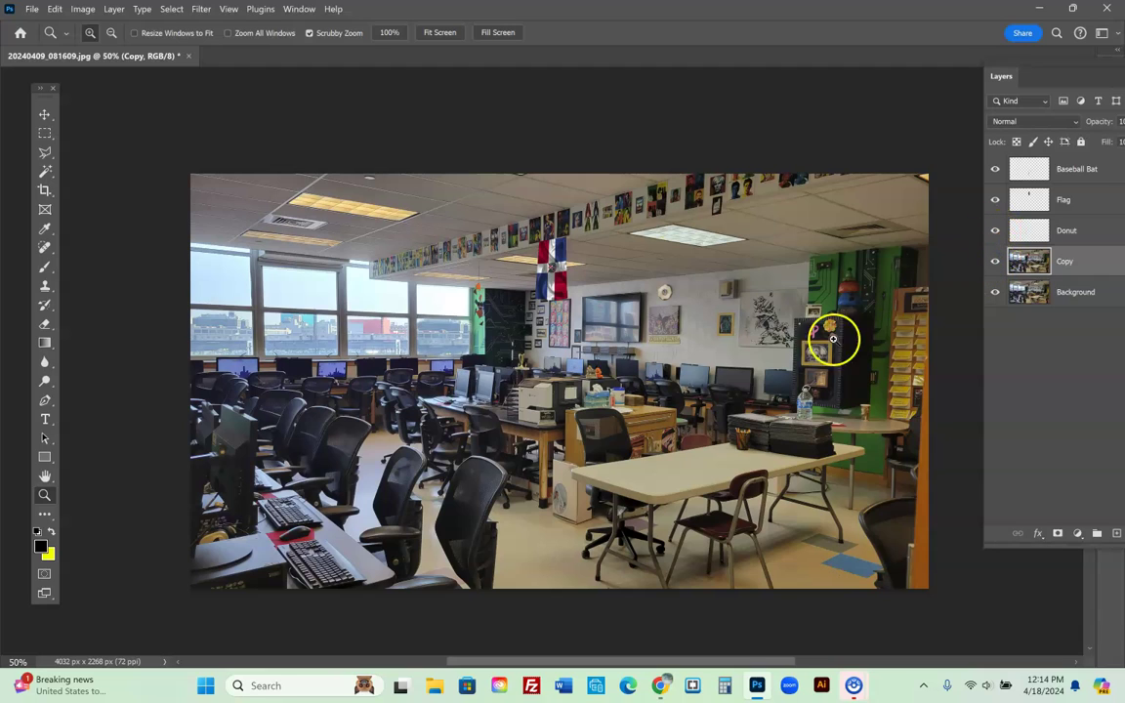
{"action": "left_click", "coordinate": [994, 262]}
{"action": "left_click", "coordinate": [994, 262]}
{"action": "left_click", "coordinate": [994, 262]}
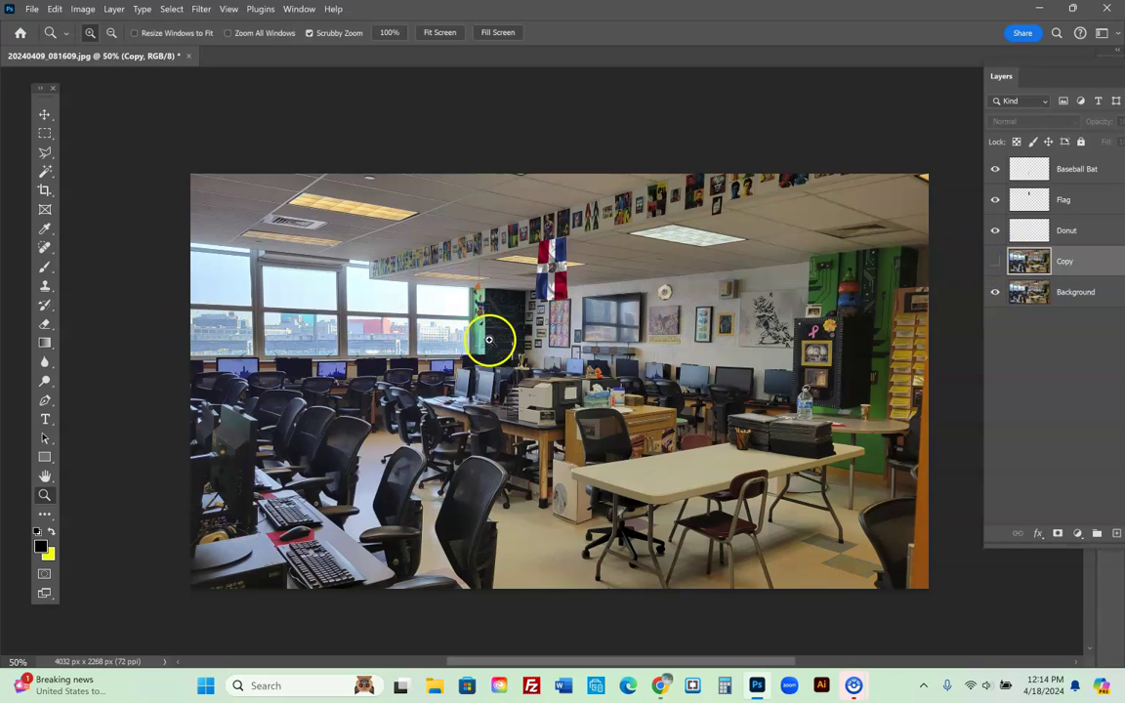
{"action": "left_click", "coordinate": [44, 286]}
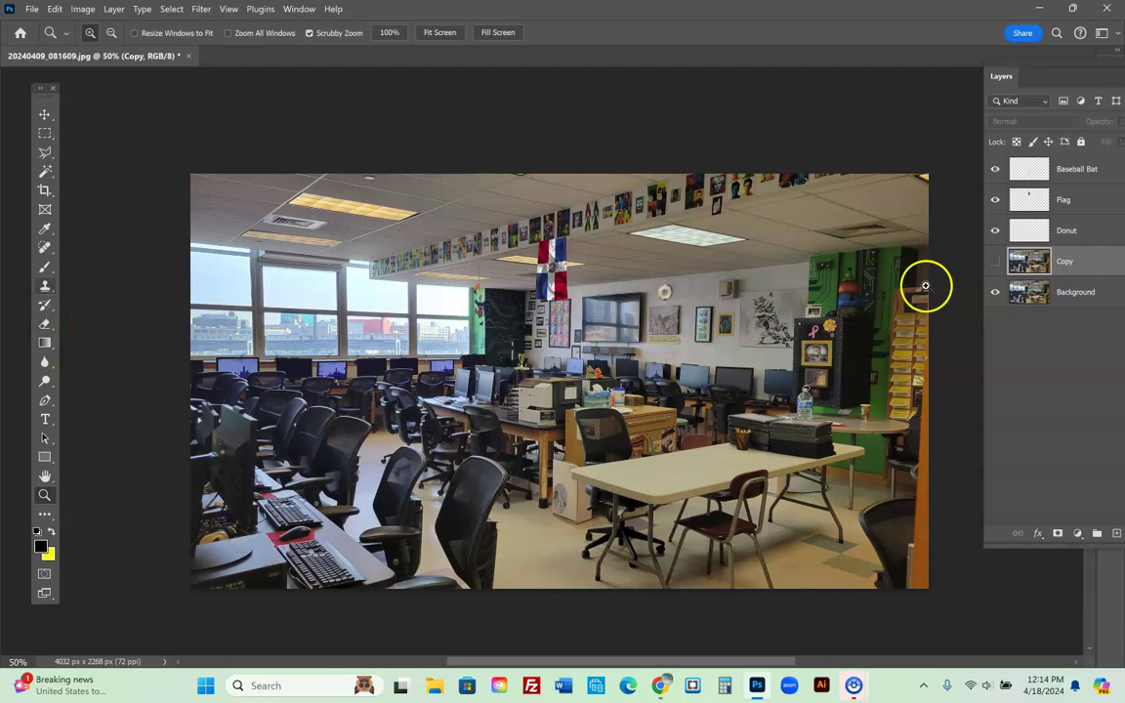
{"action": "left_click", "coordinate": [995, 262]}
{"action": "left_click", "coordinate": [995, 262]}
{"action": "left_click", "coordinate": [995, 262]}
{"action": "left_click", "coordinate": [995, 261]}
{"action": "left_click", "coordinate": [995, 261]}
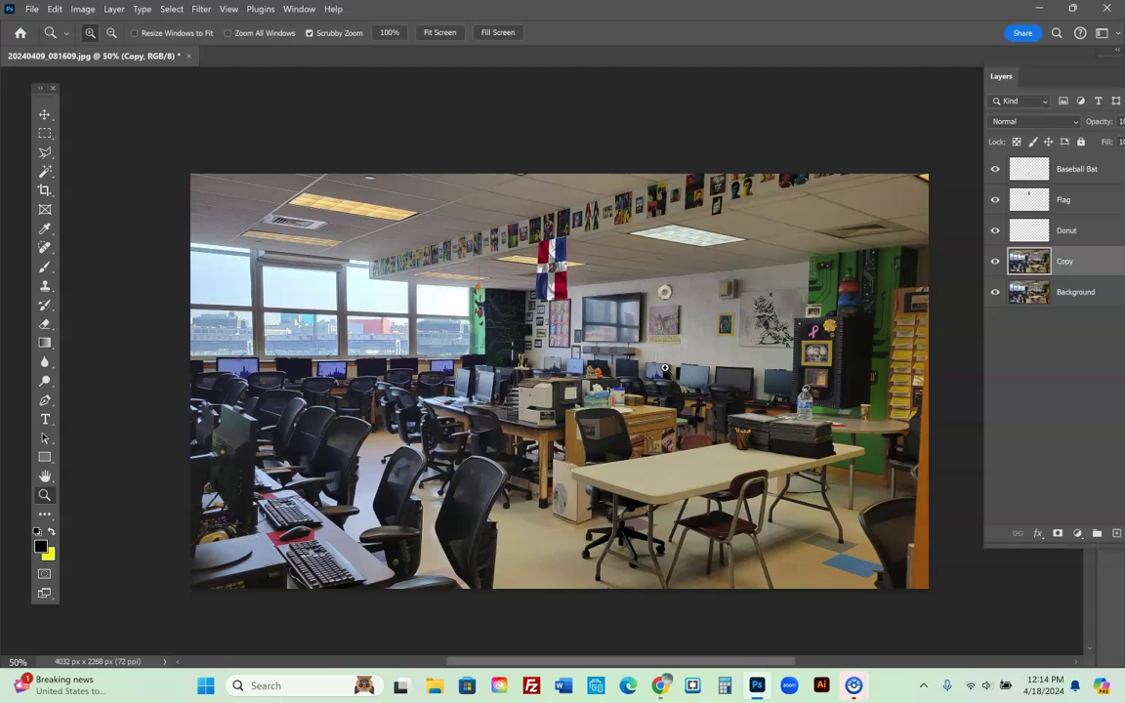
{"action": "scroll", "coordinate": [762, 322], "scroll_direction": "down", "scroll_amount": 1}
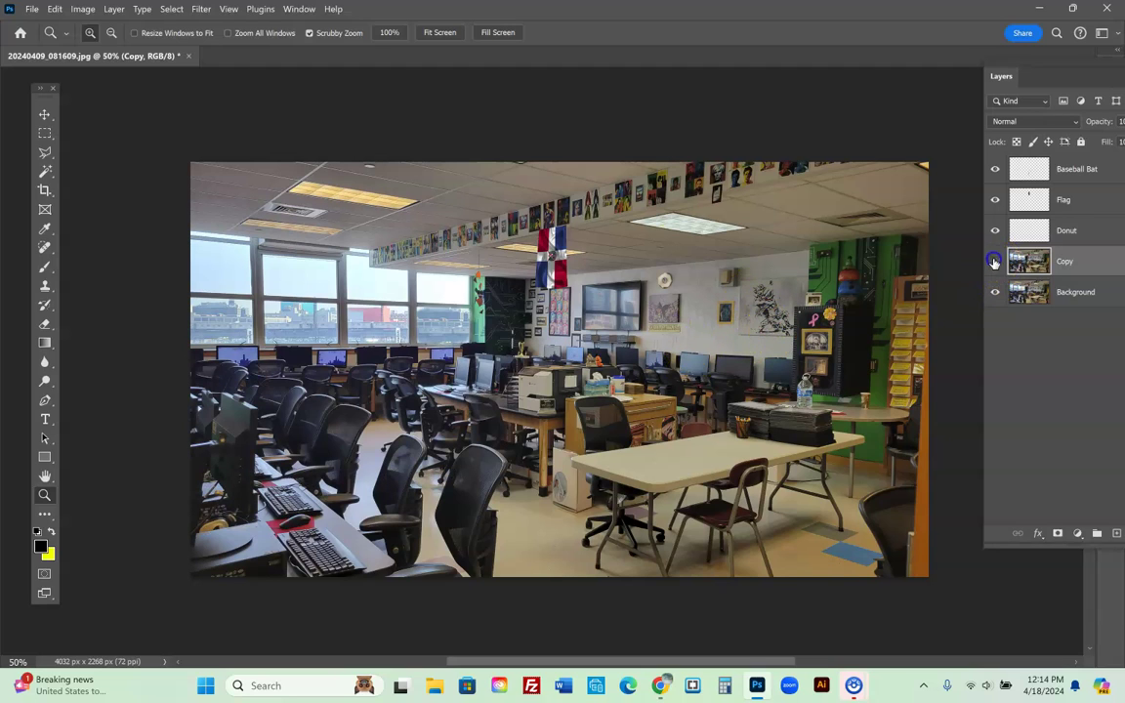
{"action": "left_click", "coordinate": [995, 169]}
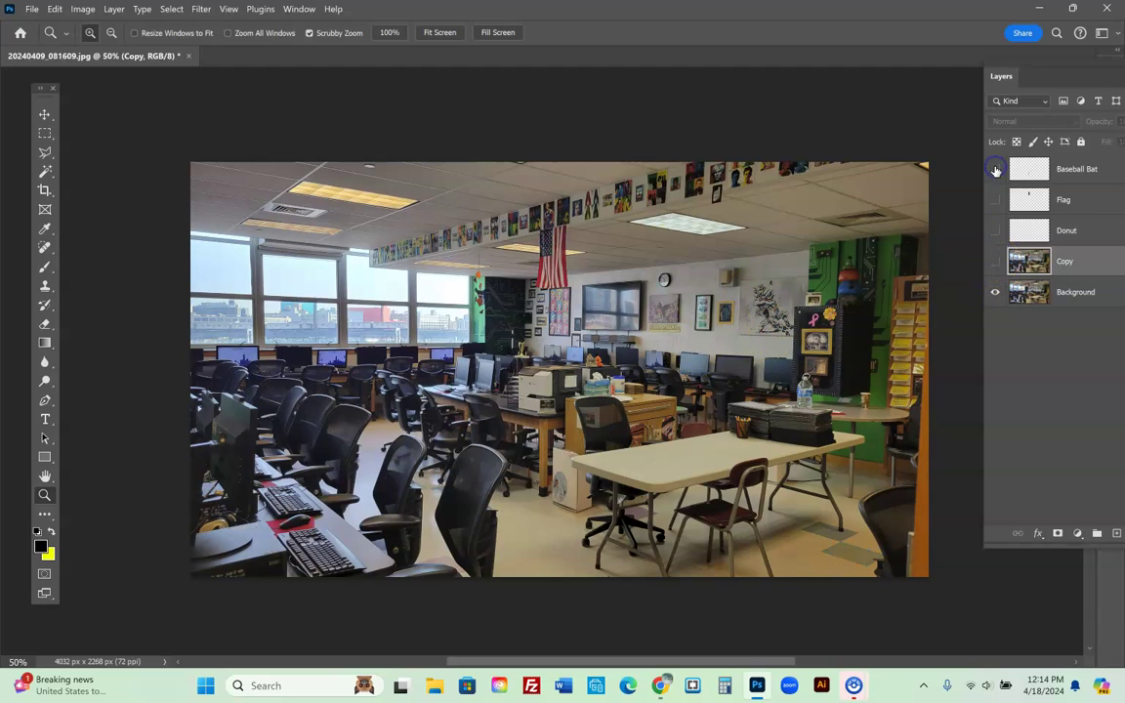
{"action": "left_click", "coordinate": [994, 261]}
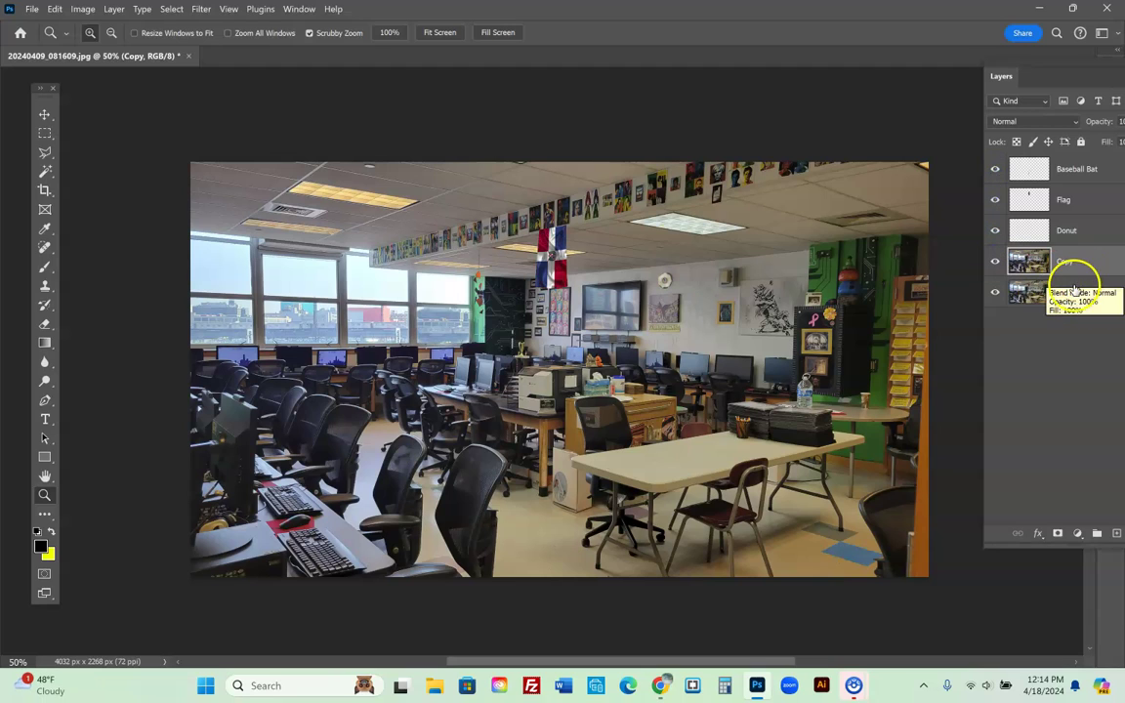
{"action": "left_click", "coordinate": [1004, 168]}
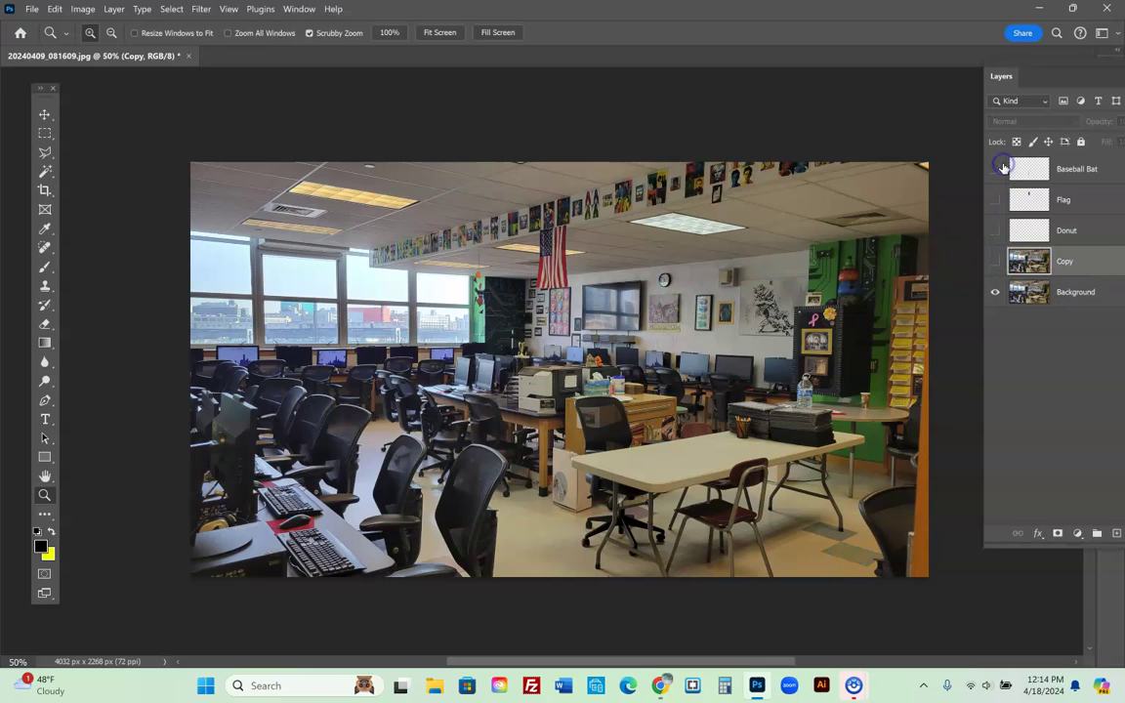
{"action": "left_click", "coordinate": [995, 261]}
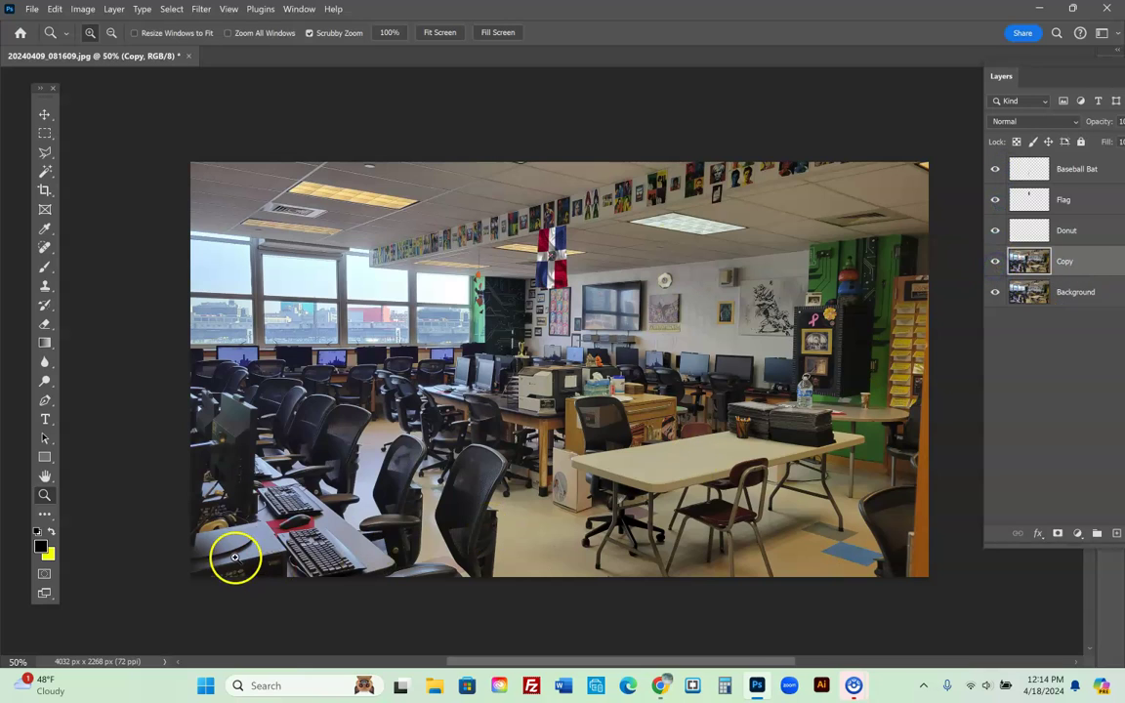